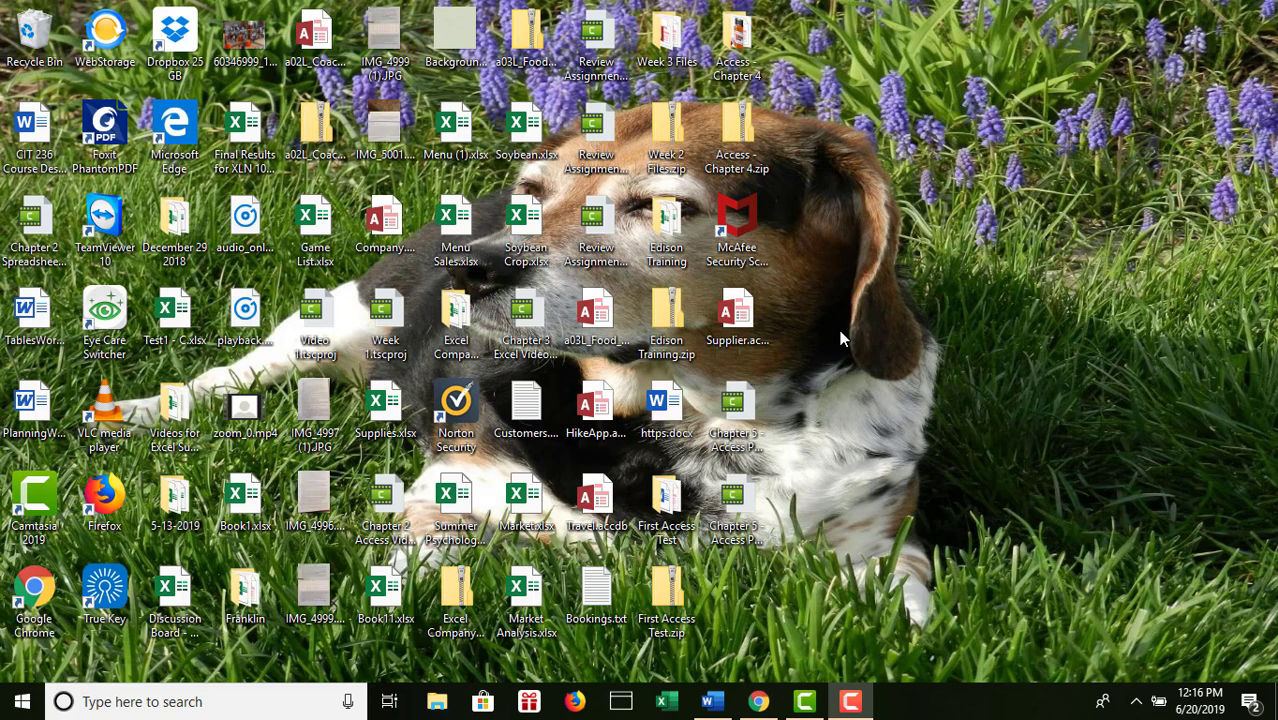
# - Open the Supplier.accdb database from the desktop and display the tblProduct table in Design view
pyautogui.doubleClick(738, 316)
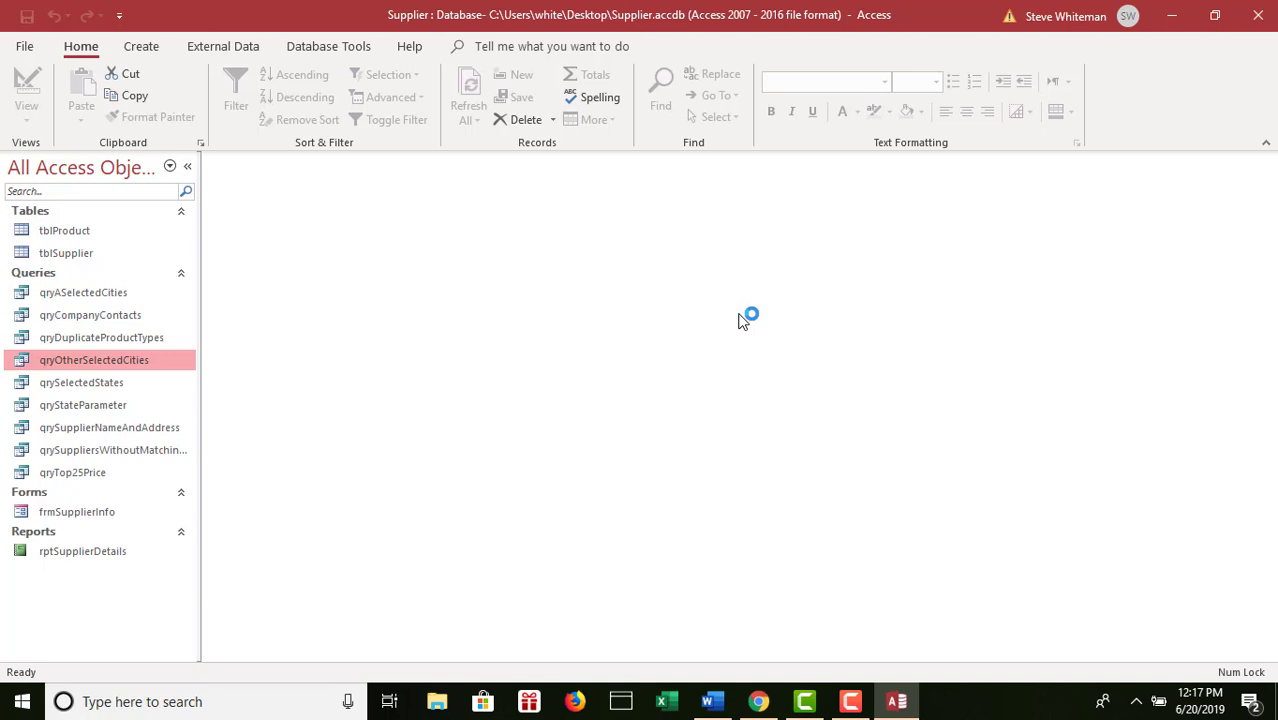
pyautogui.click(73, 233)
pyautogui.rightClick(75, 232)
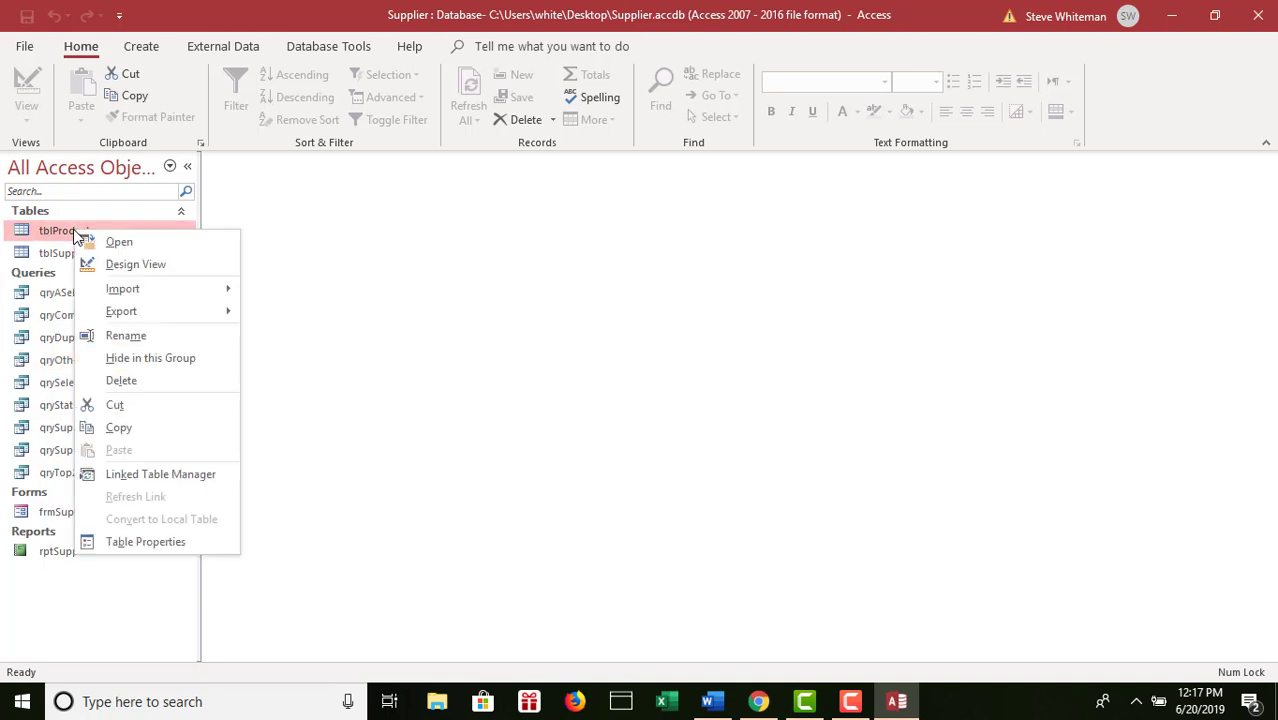
pyautogui.click(135, 265)
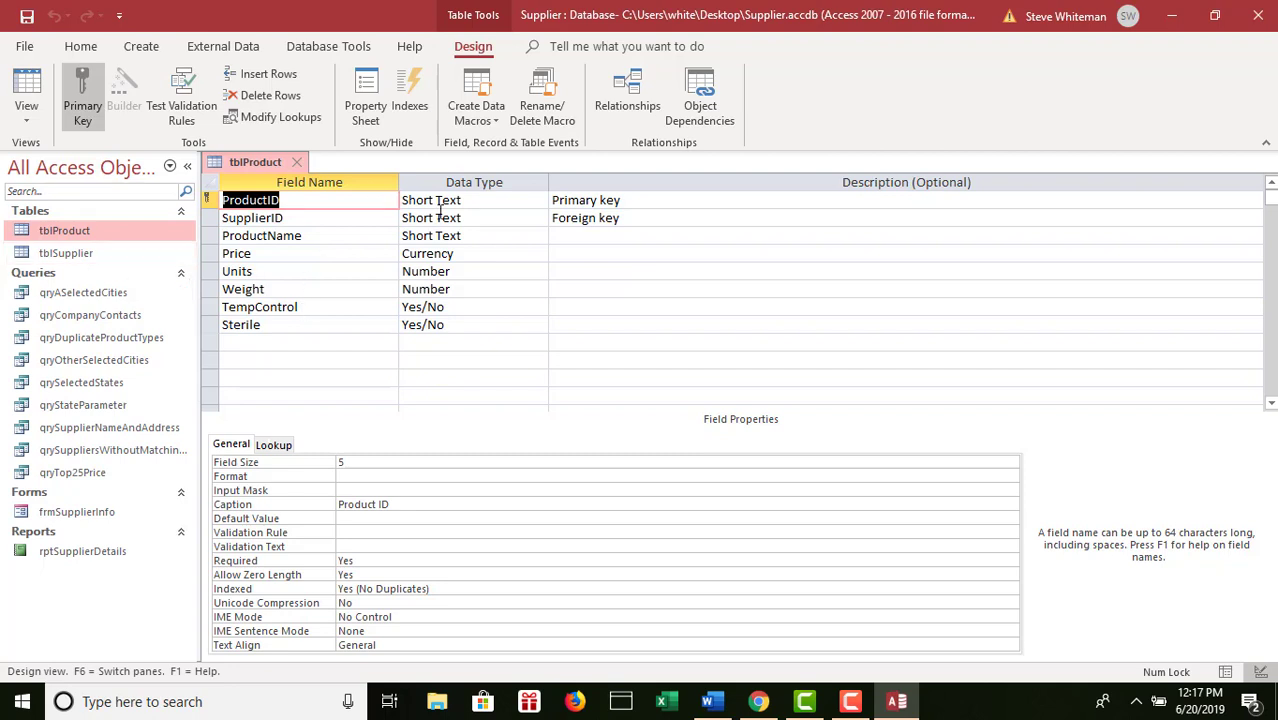
# - Try to change the SupplierID data type to Lookup Wizard, and close tblProduct without saving
pyautogui.click(480, 217)
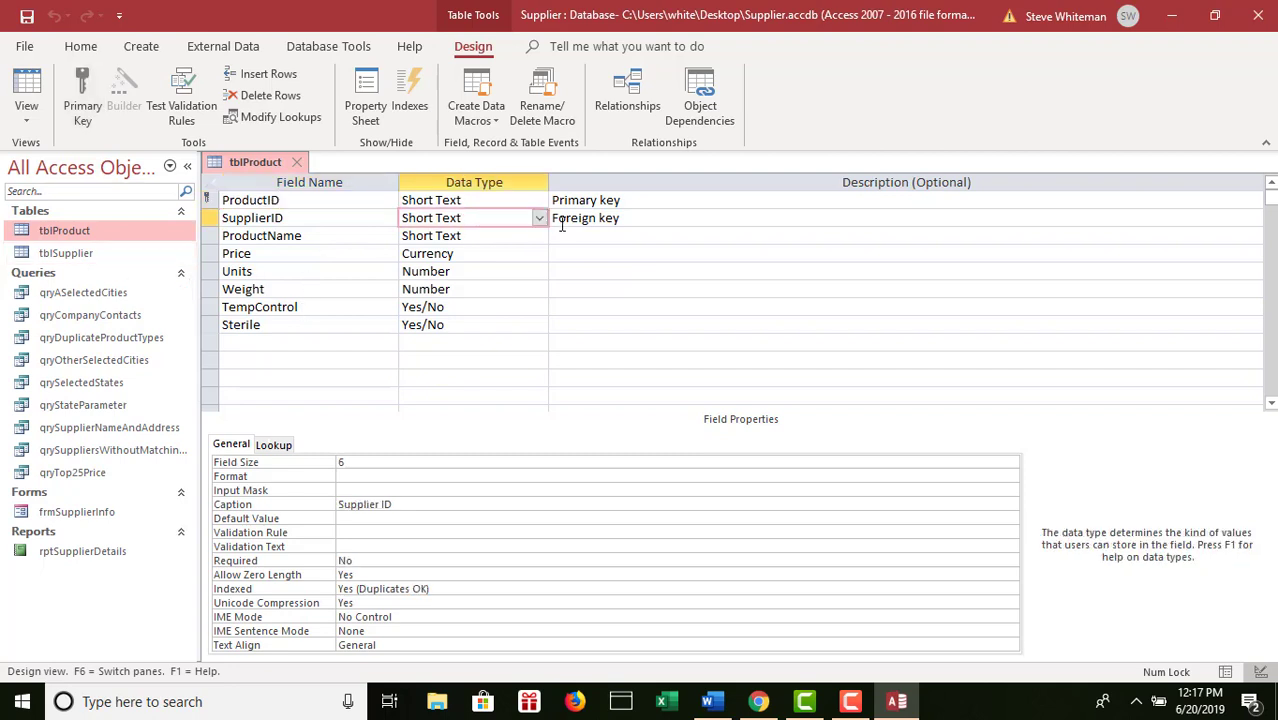
pyautogui.click(539, 218)
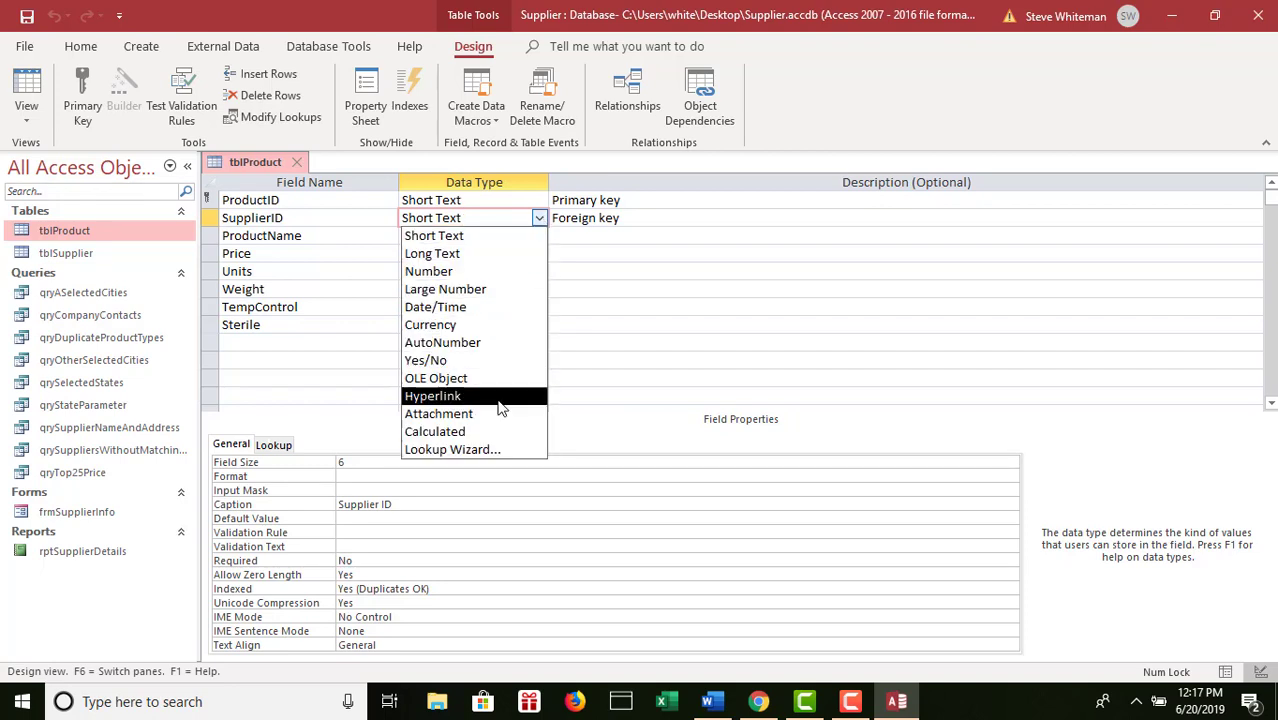
pyautogui.click(478, 450)
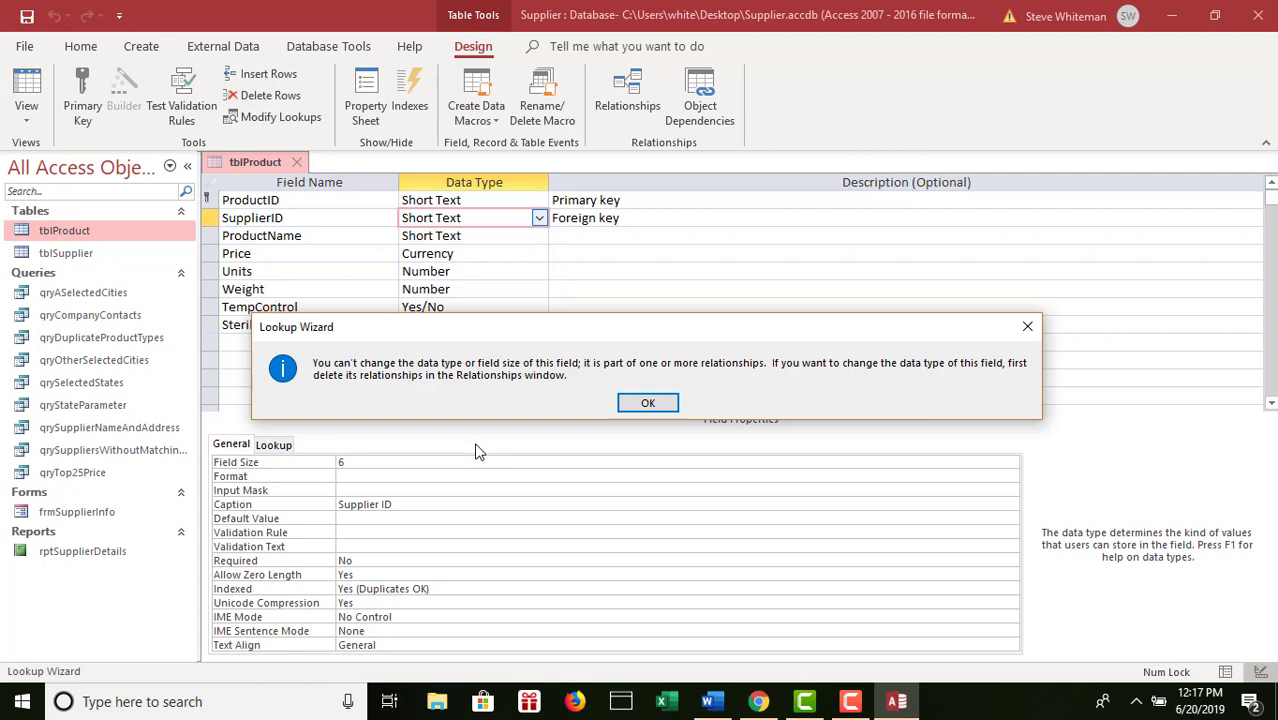
pyautogui.click(645, 403)
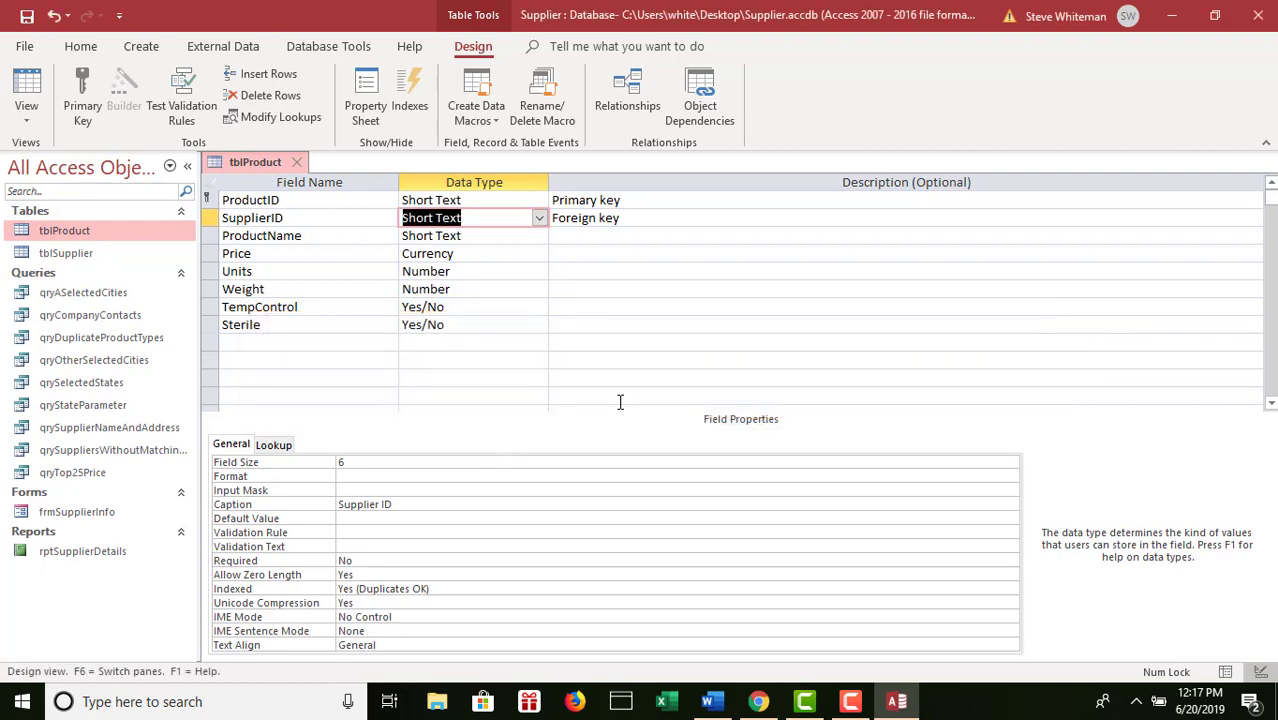
pyautogui.click(296, 162)
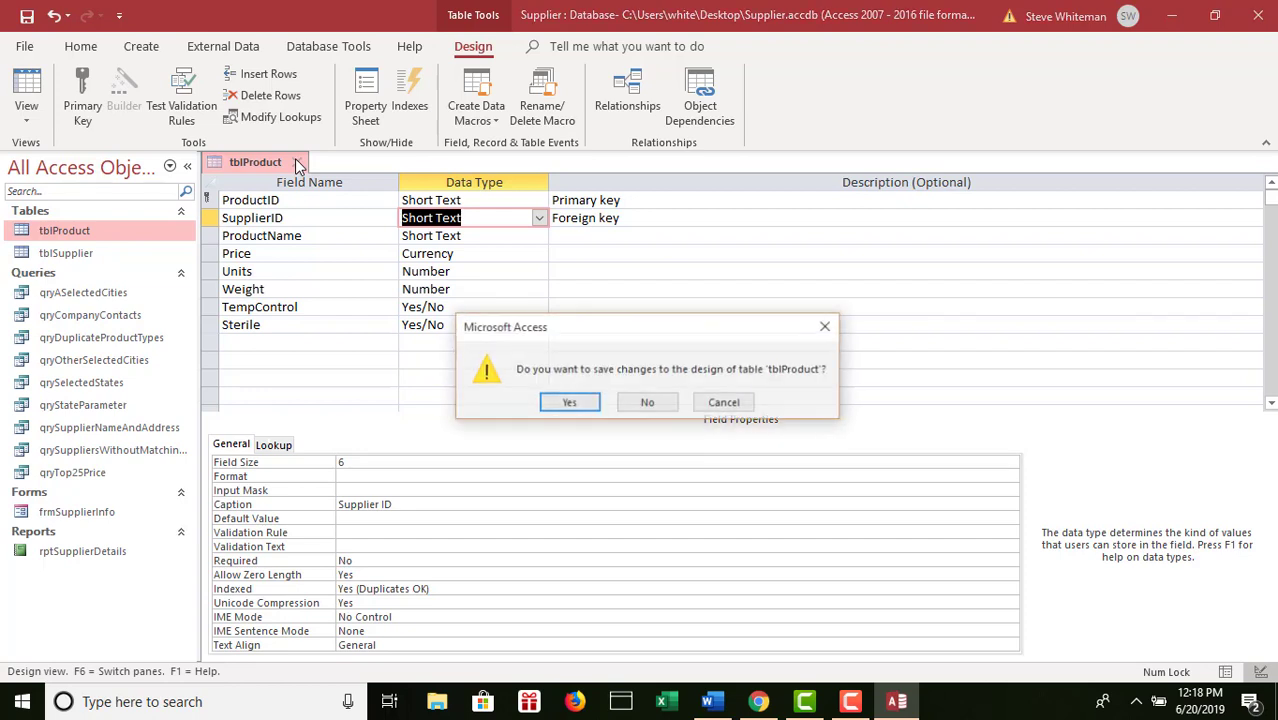
pyautogui.click(642, 406)
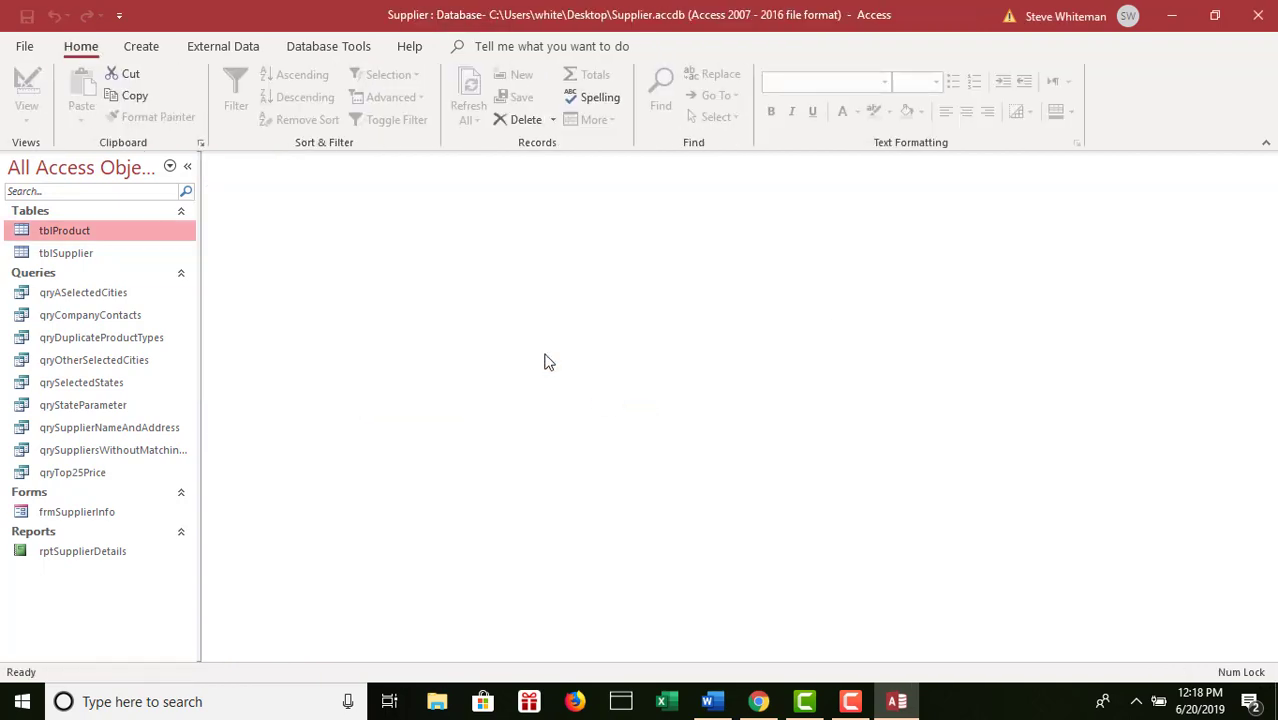
# - Delete the relationship between tblSupplier and tblProduct and close the Relationships window
pyautogui.click(329, 48)
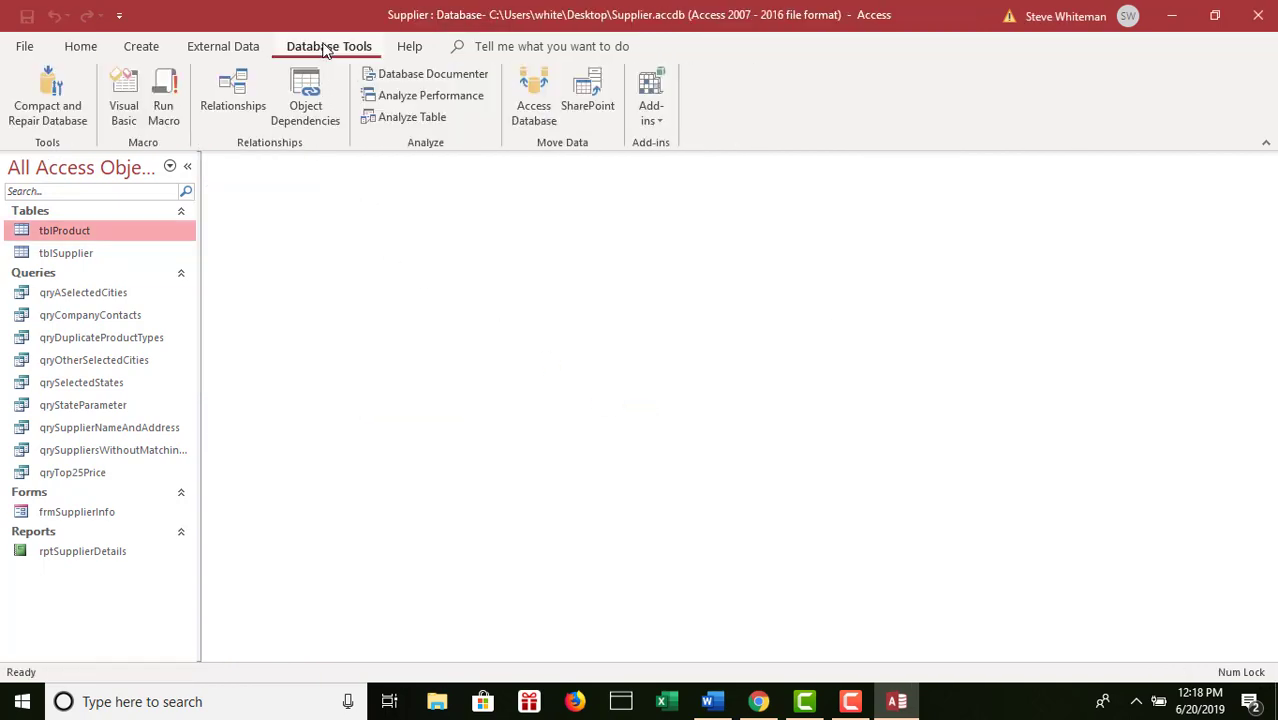
pyautogui.click(240, 86)
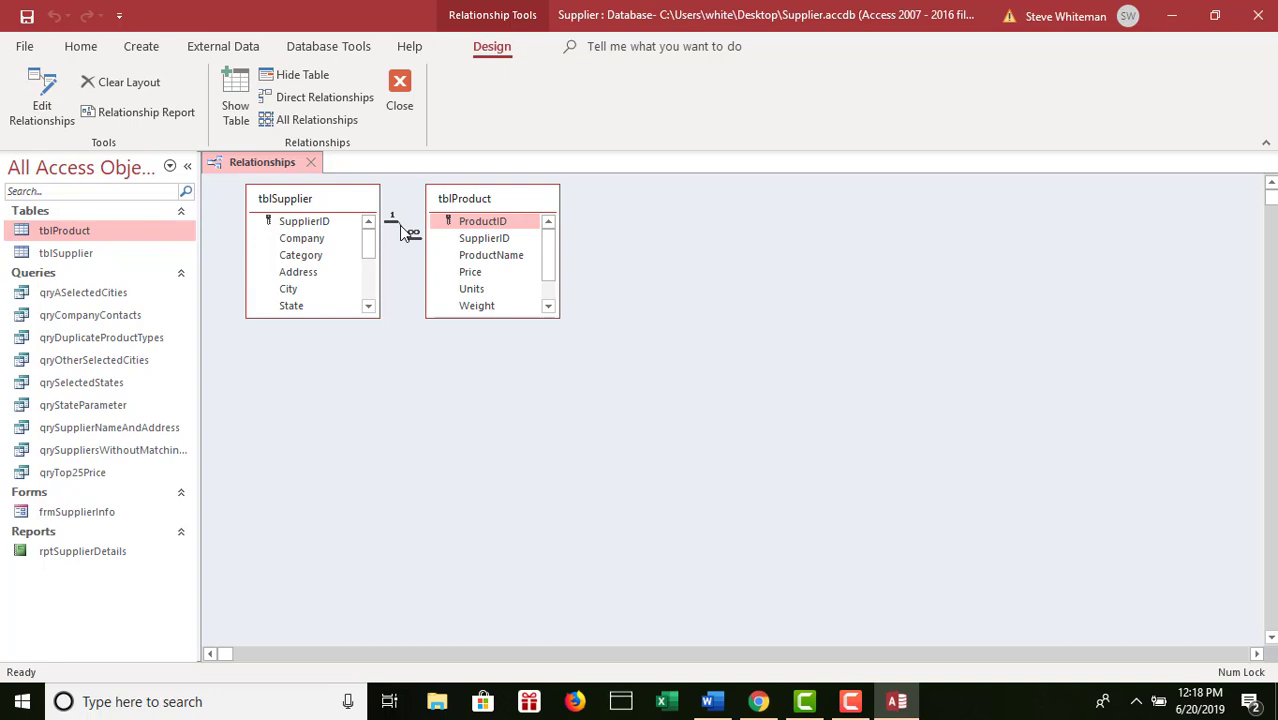
pyautogui.rightClick(399, 225)
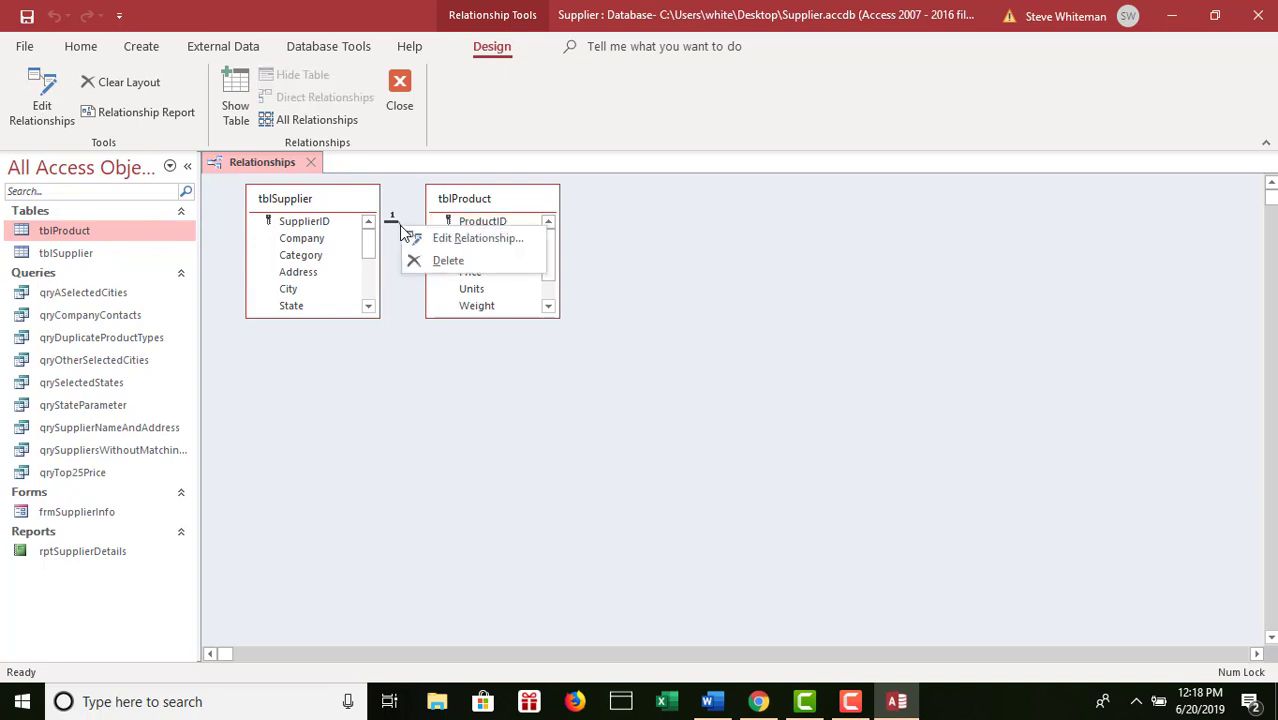
pyautogui.click(448, 261)
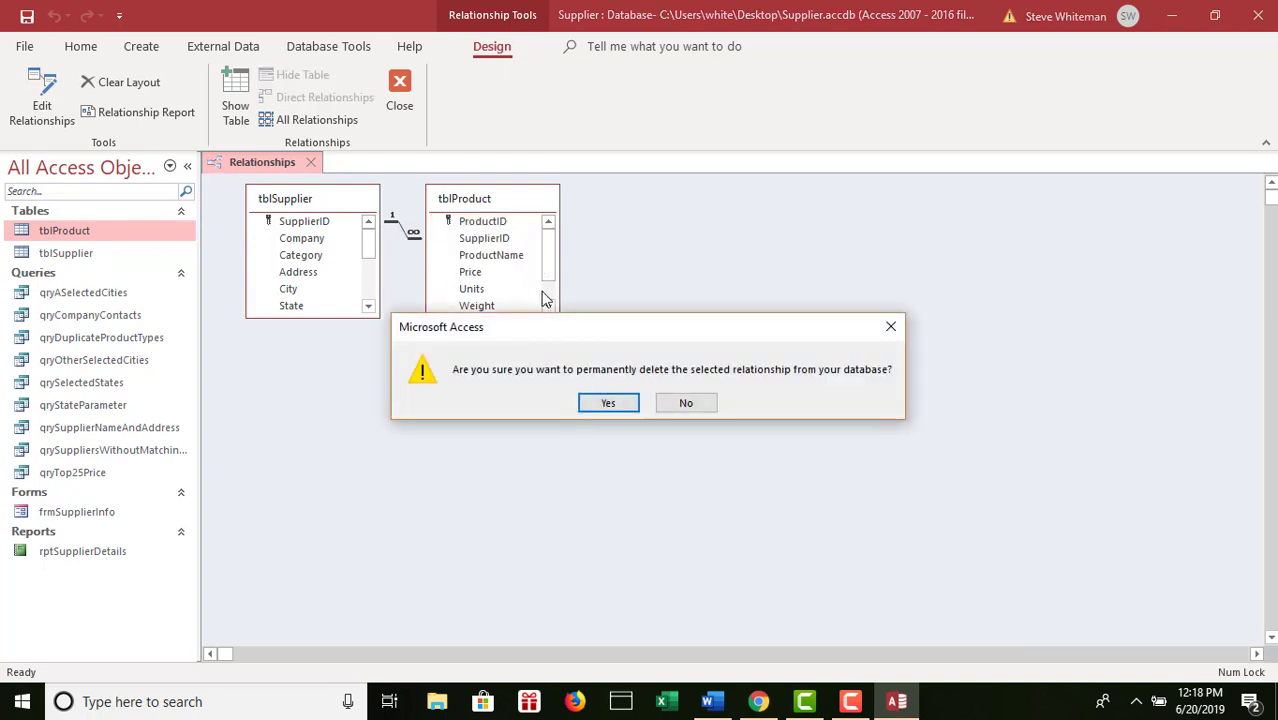
pyautogui.click(589, 409)
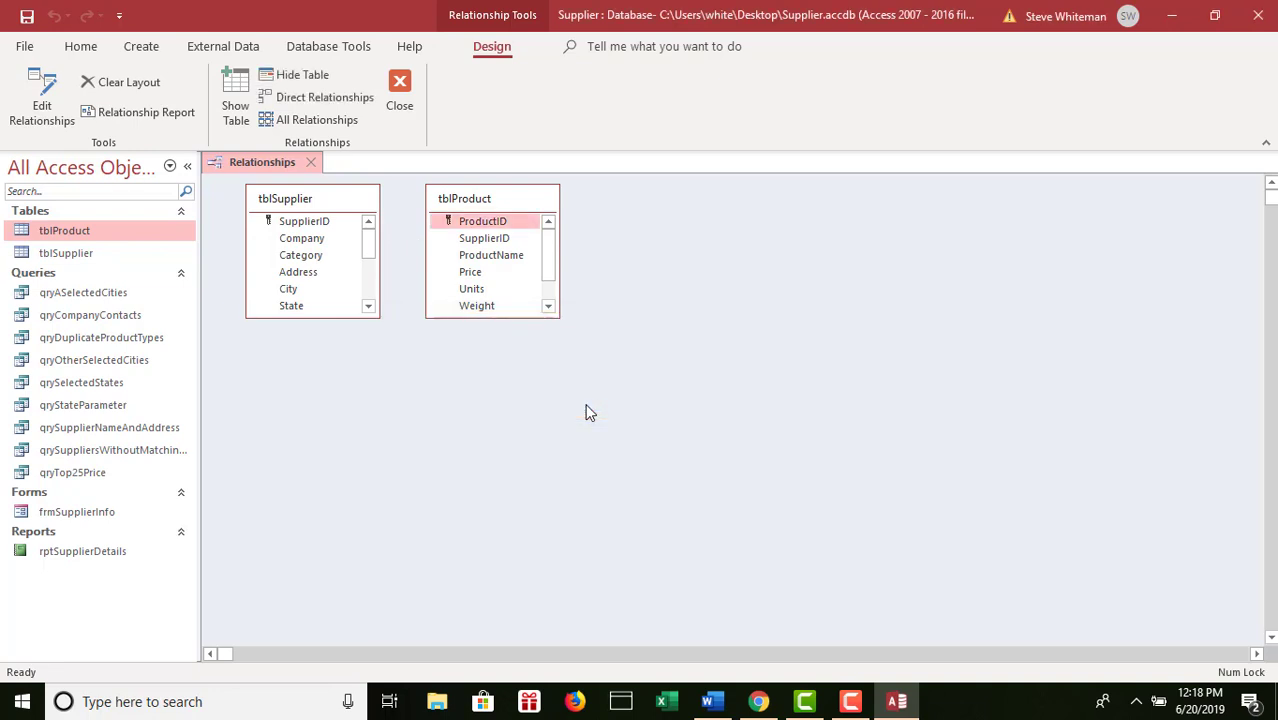
pyautogui.click(399, 92)
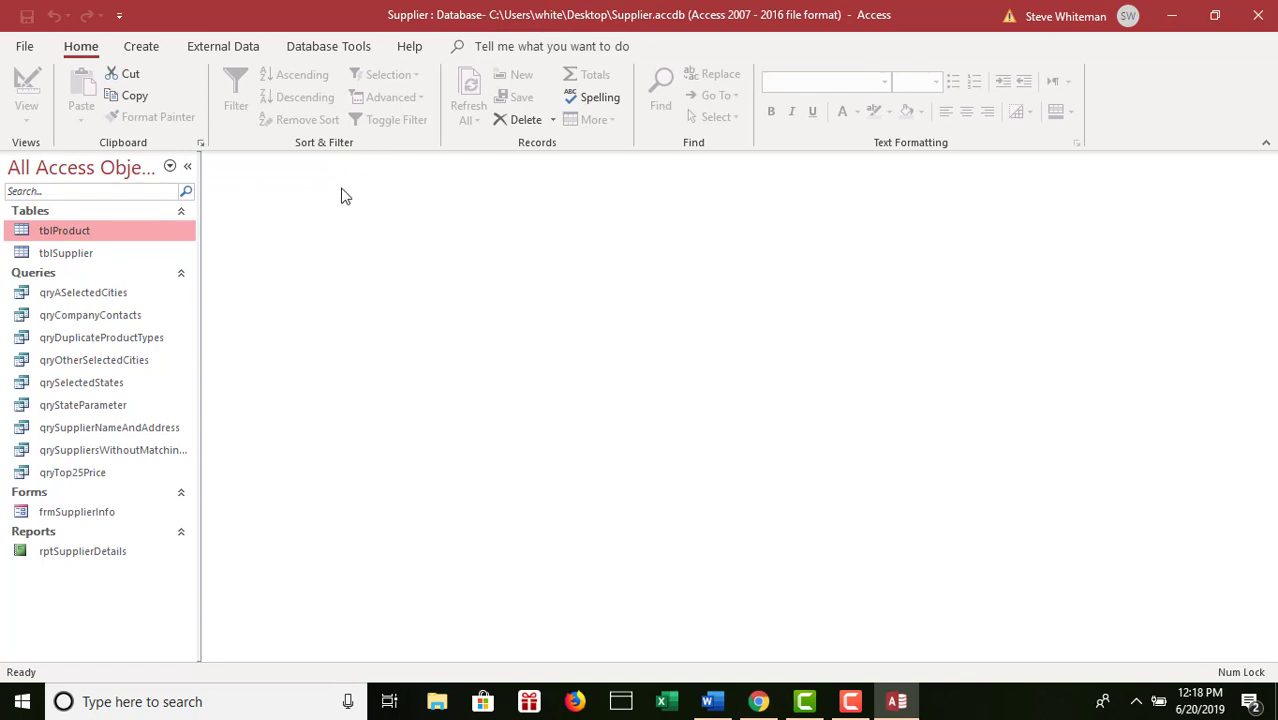
# - Reopen tblProduct in Design view and start the Lookup Wizard as the data type of the SupplierID field
pyautogui.rightClick(138, 229)
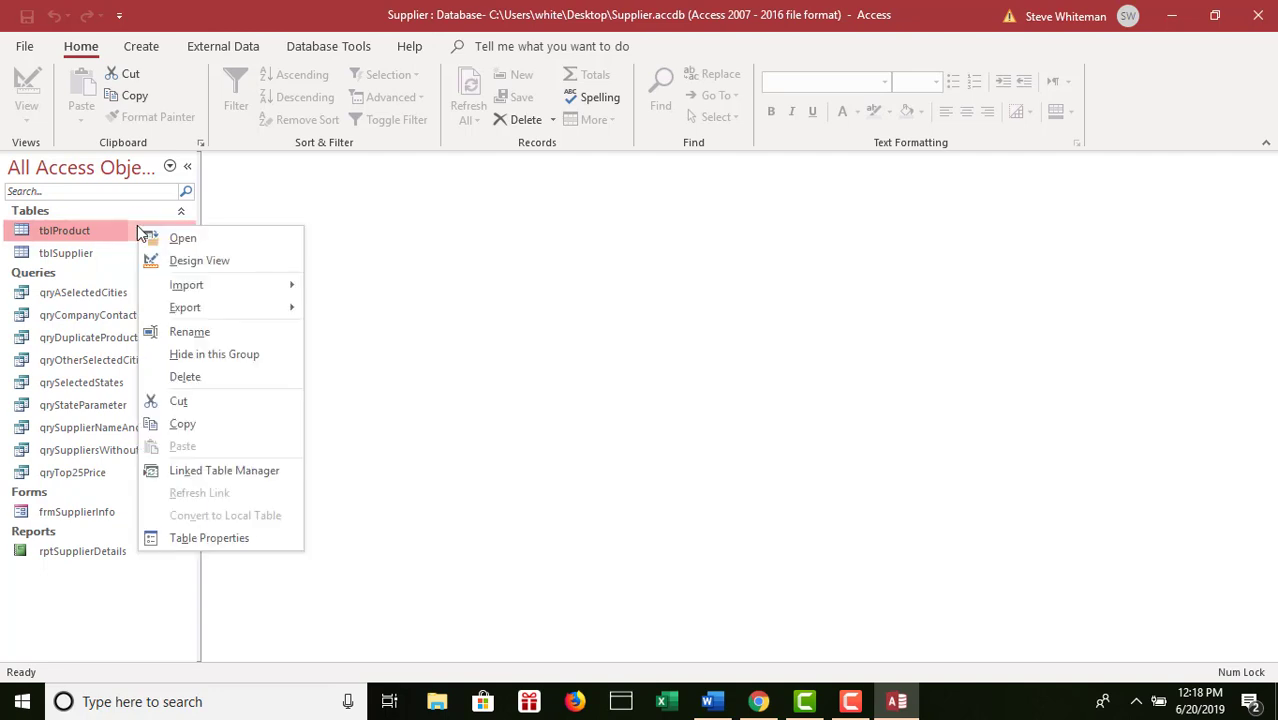
pyautogui.click(197, 260)
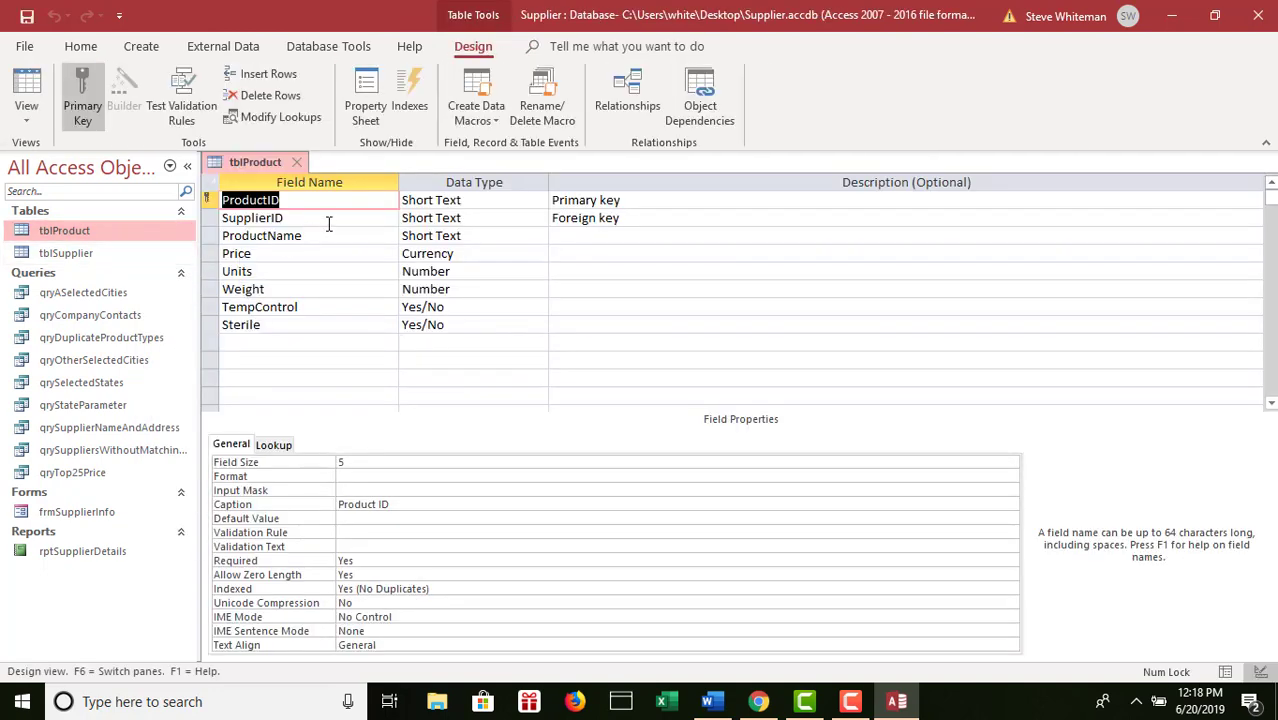
pyautogui.click(505, 218)
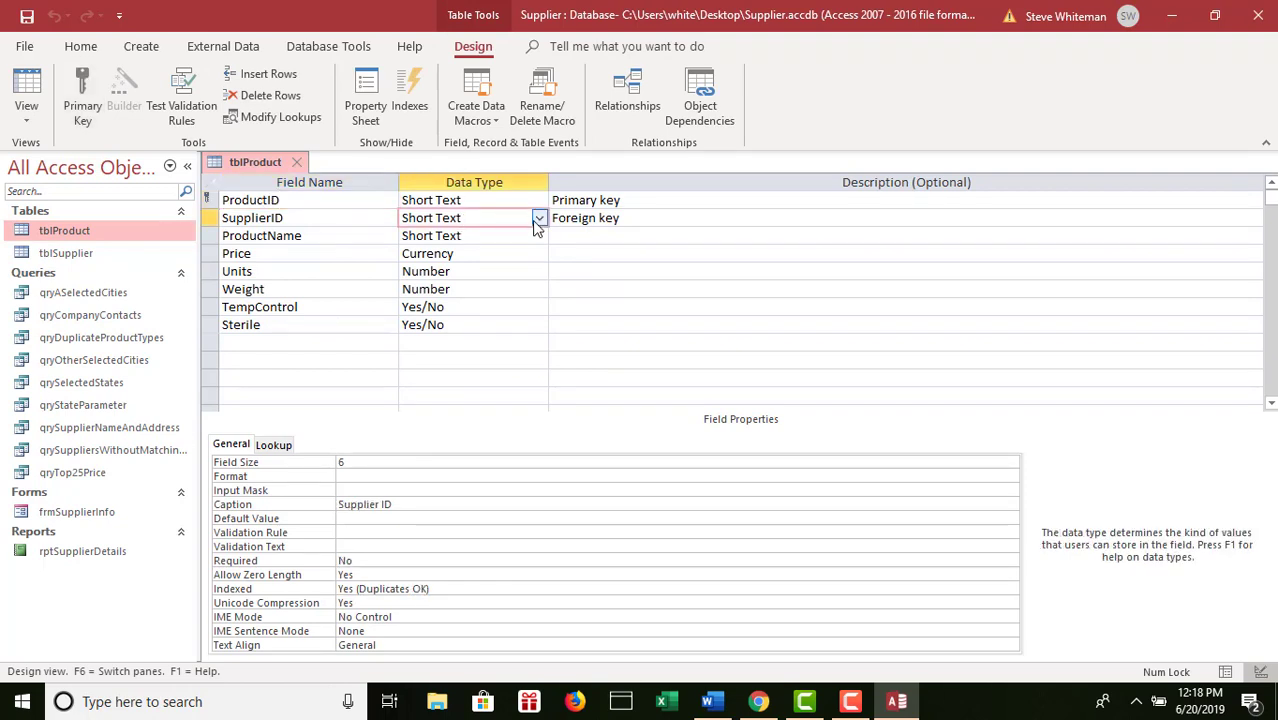
pyautogui.click(539, 218)
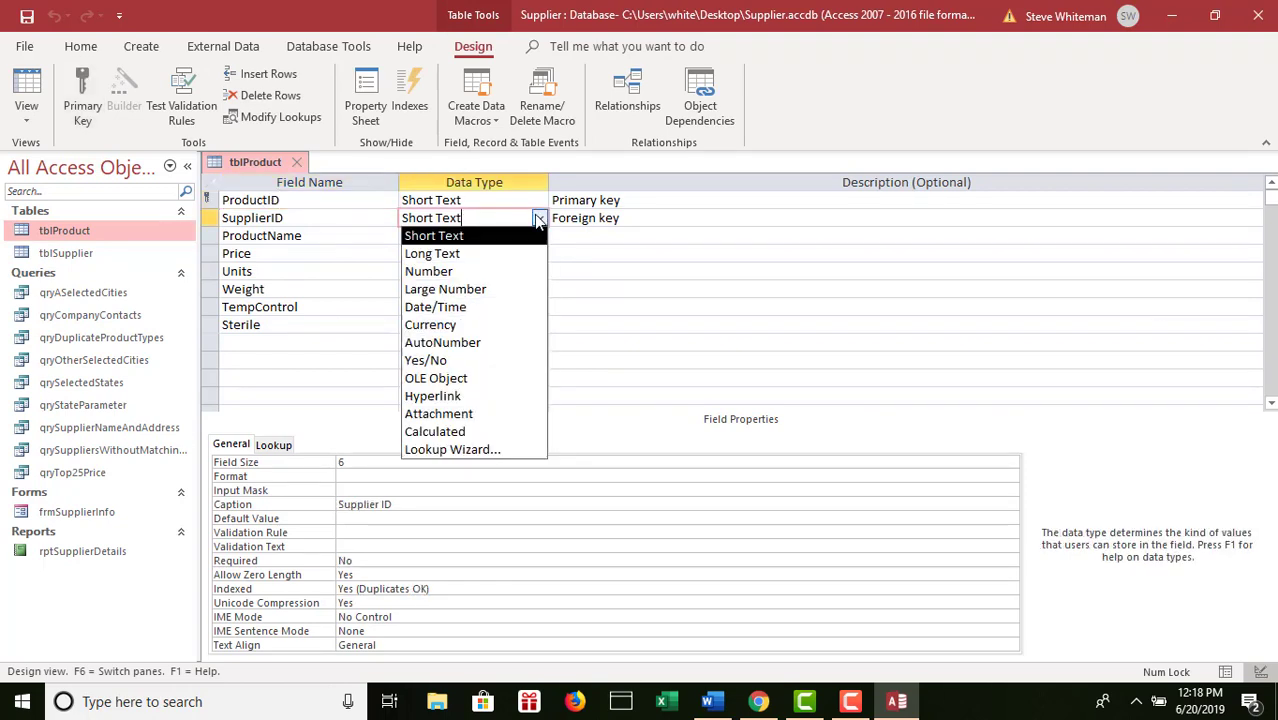
pyautogui.click(462, 451)
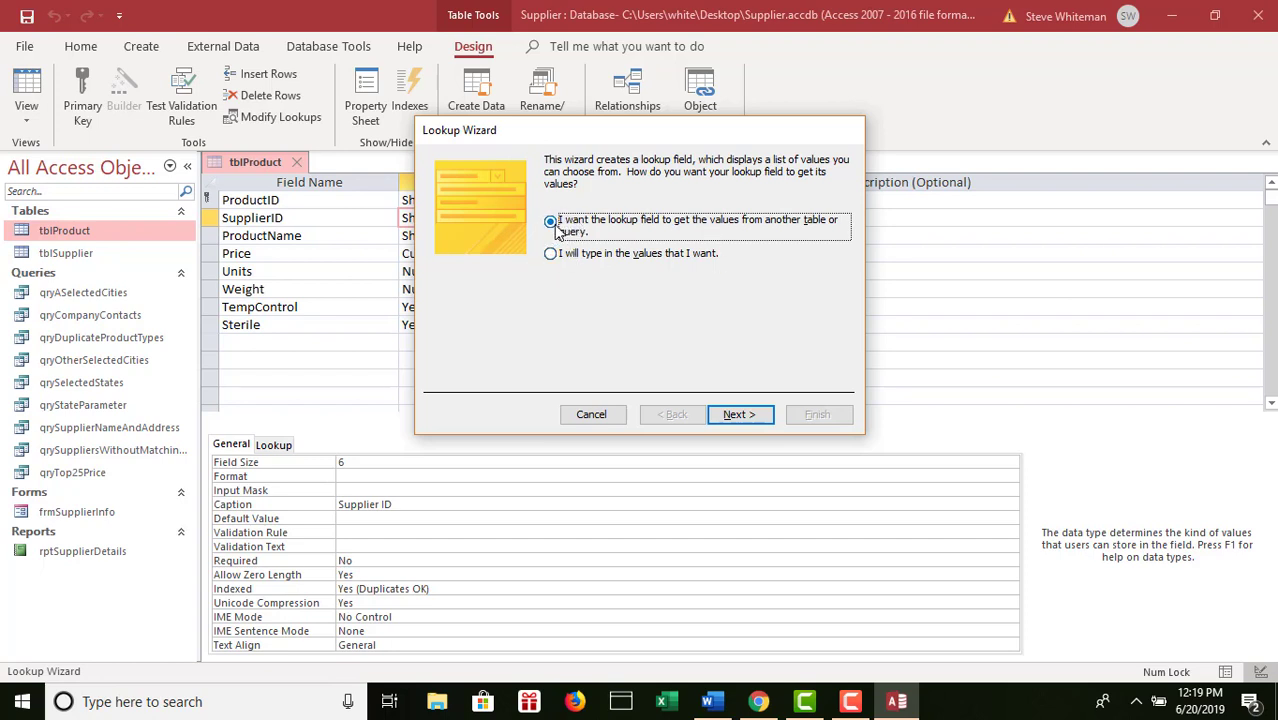
# - Have the lookup field get its values from another table, using tblSupplier as the source
pyautogui.click(737, 416)
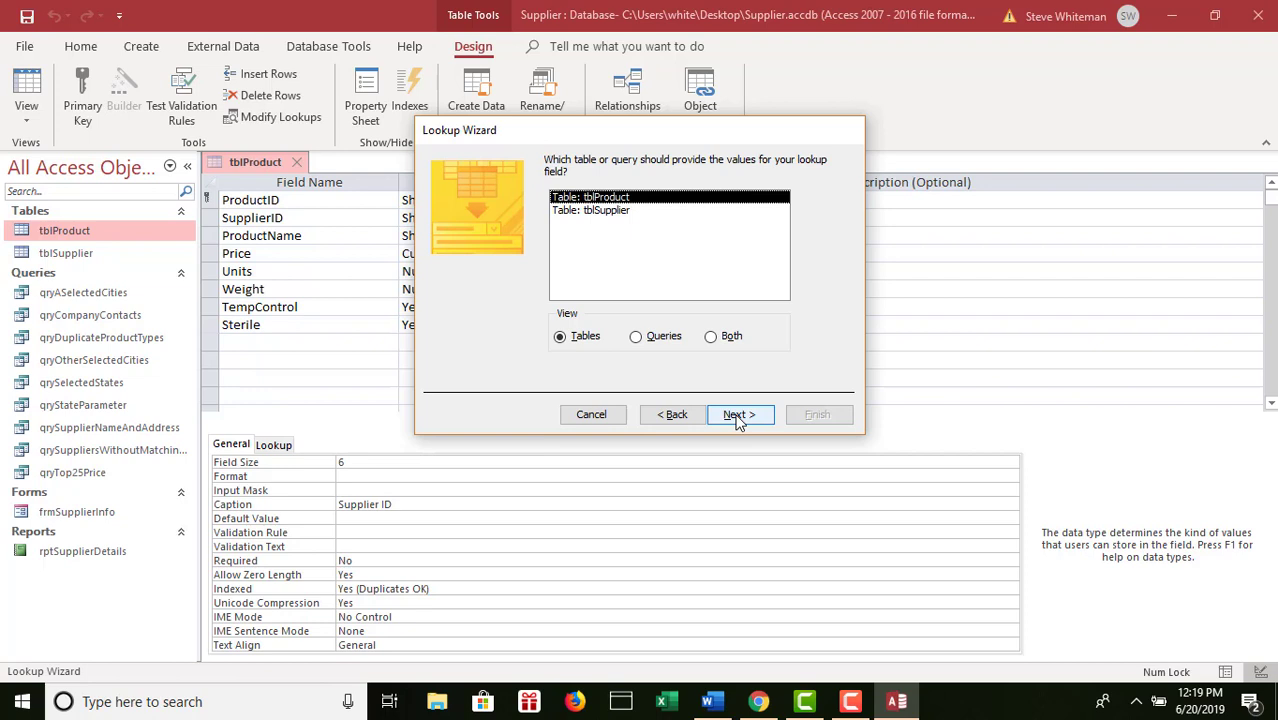
pyautogui.click(621, 212)
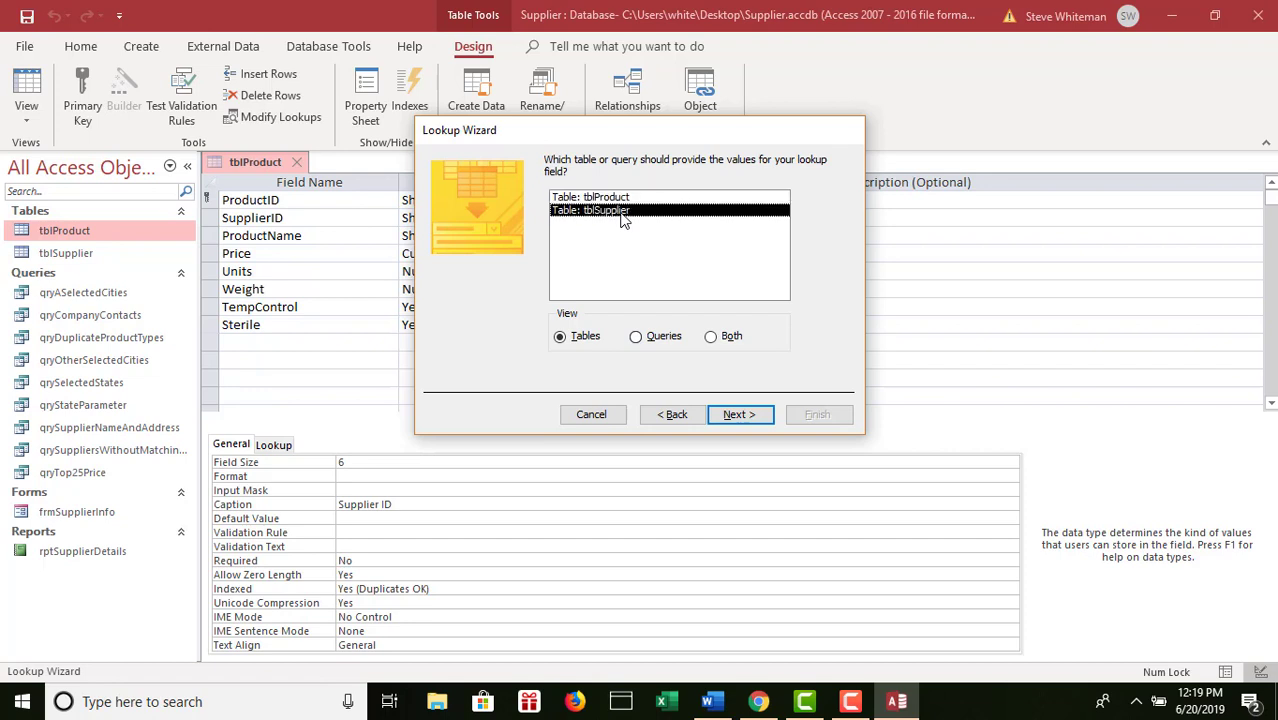
pyautogui.click(740, 415)
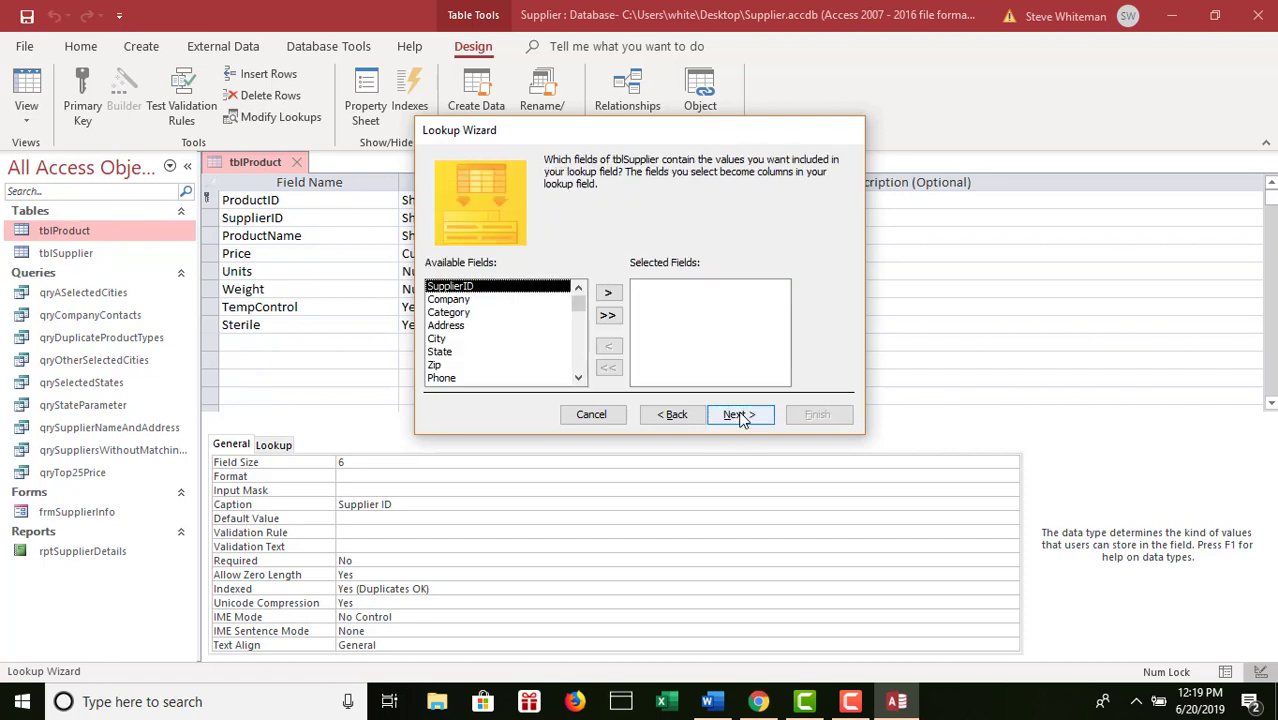
# - Include the Company field followed by the SupplierID field as the lookup columns
pyautogui.click(531, 300)
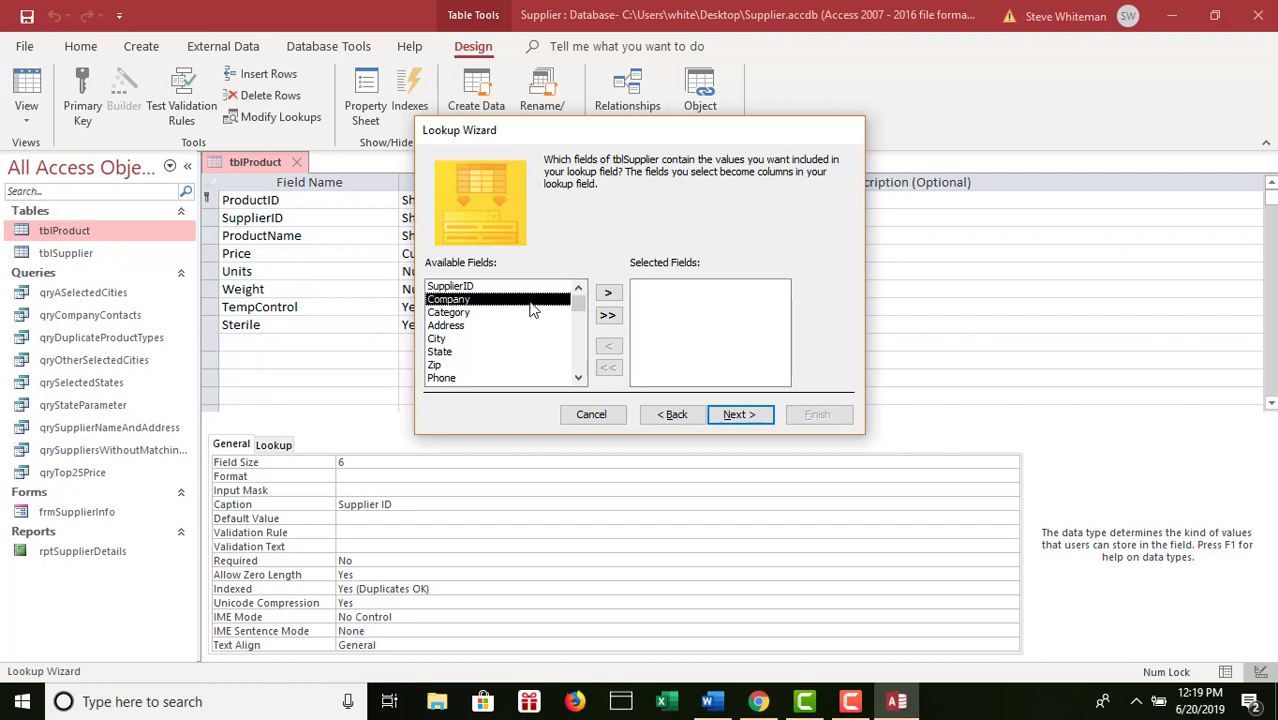
pyautogui.click(608, 294)
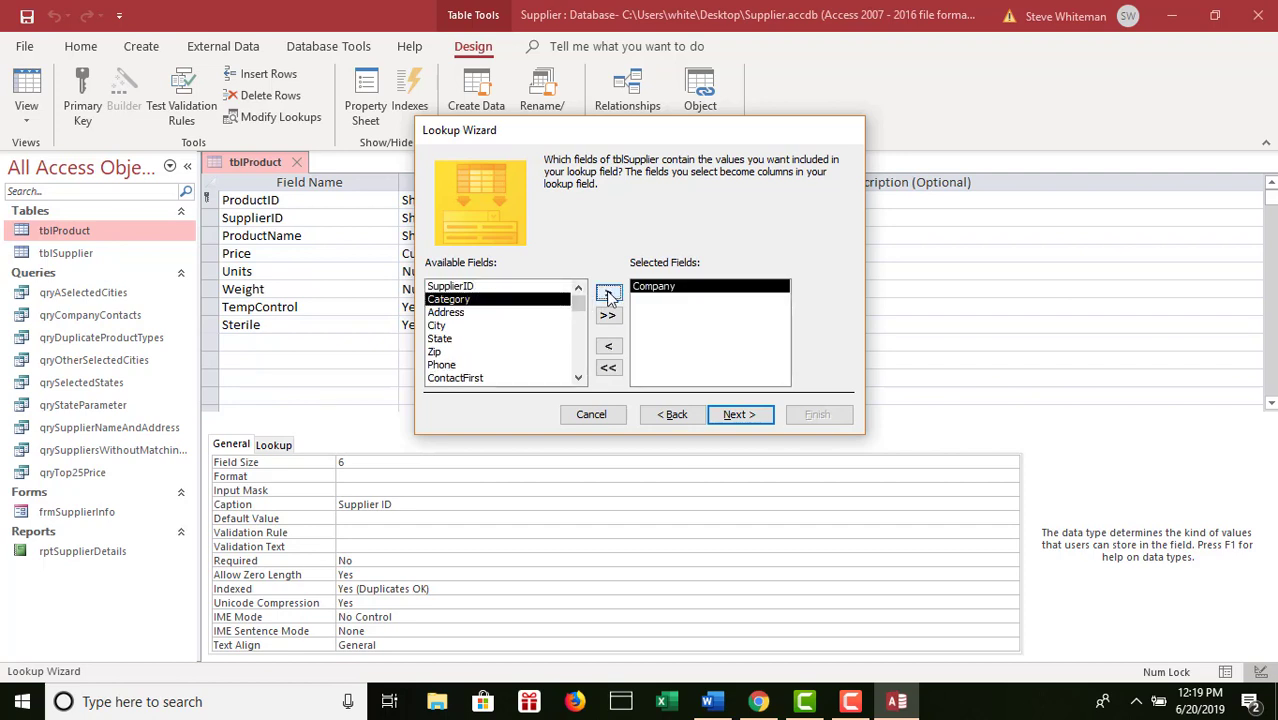
pyautogui.click(508, 287)
pyautogui.click(607, 294)
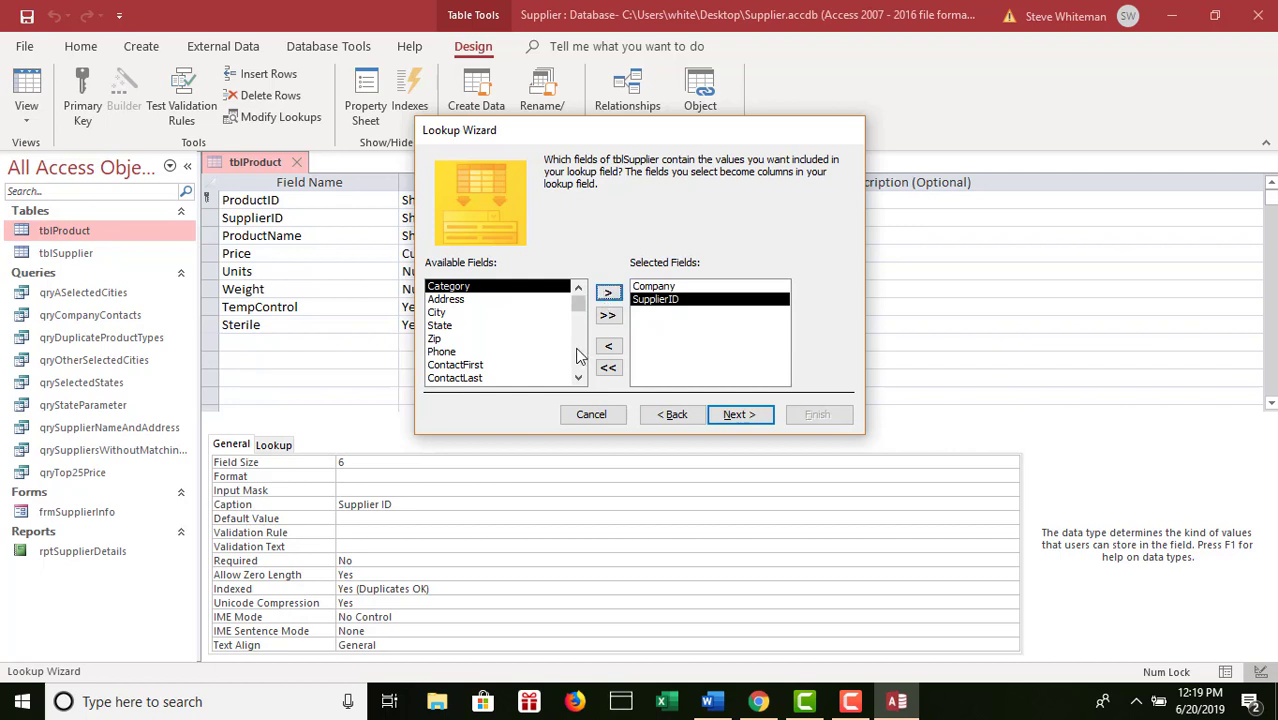
pyautogui.click(740, 414)
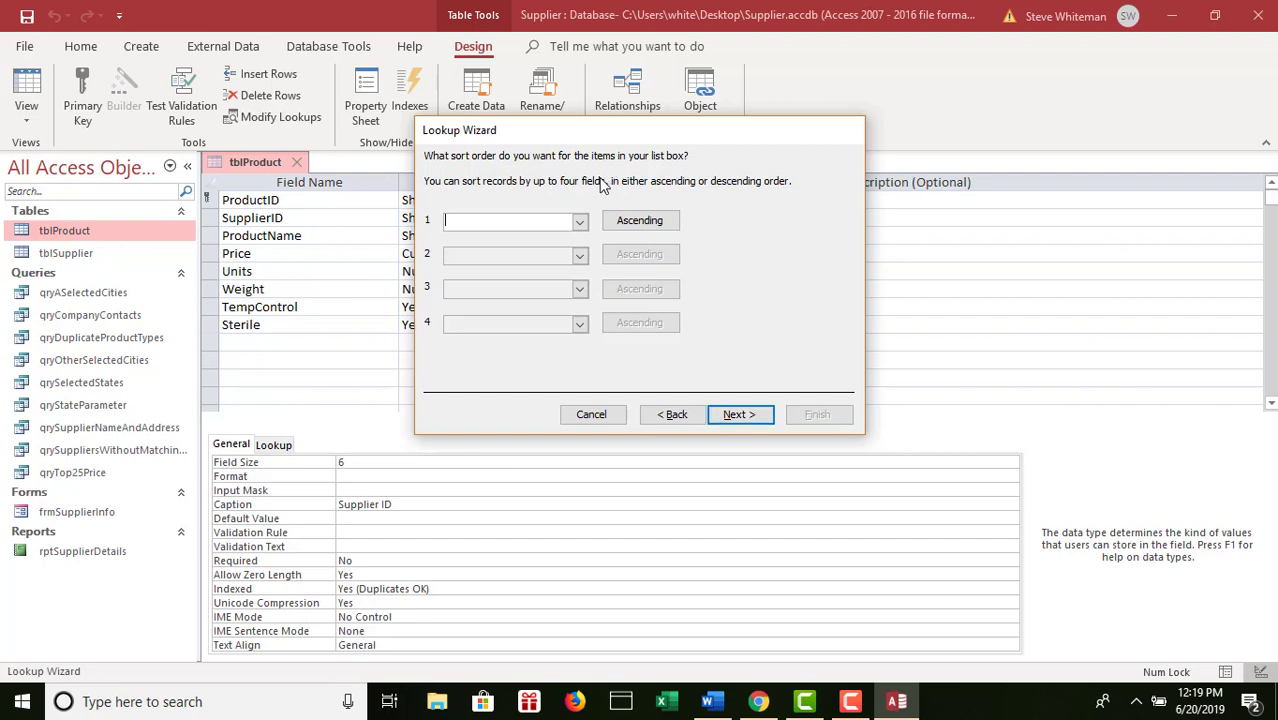
# - Sort the lookup list by Company in ascending order
pyautogui.click(580, 222)
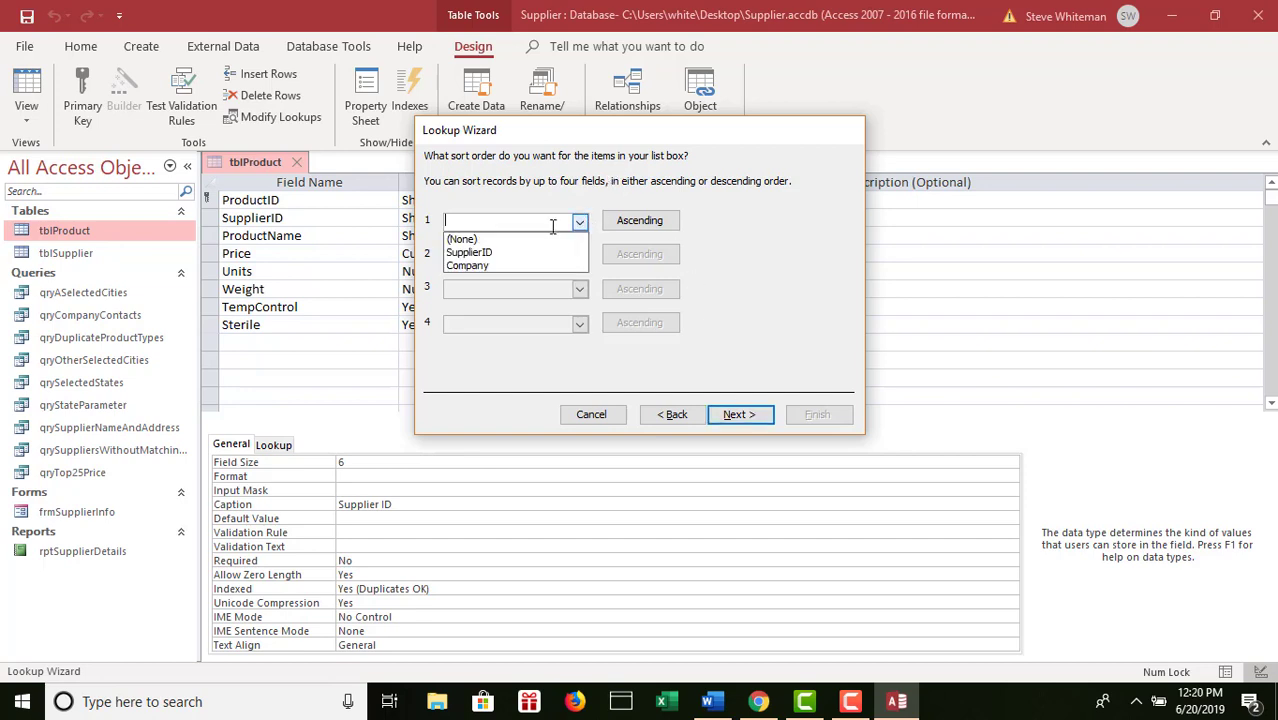
pyautogui.click(518, 266)
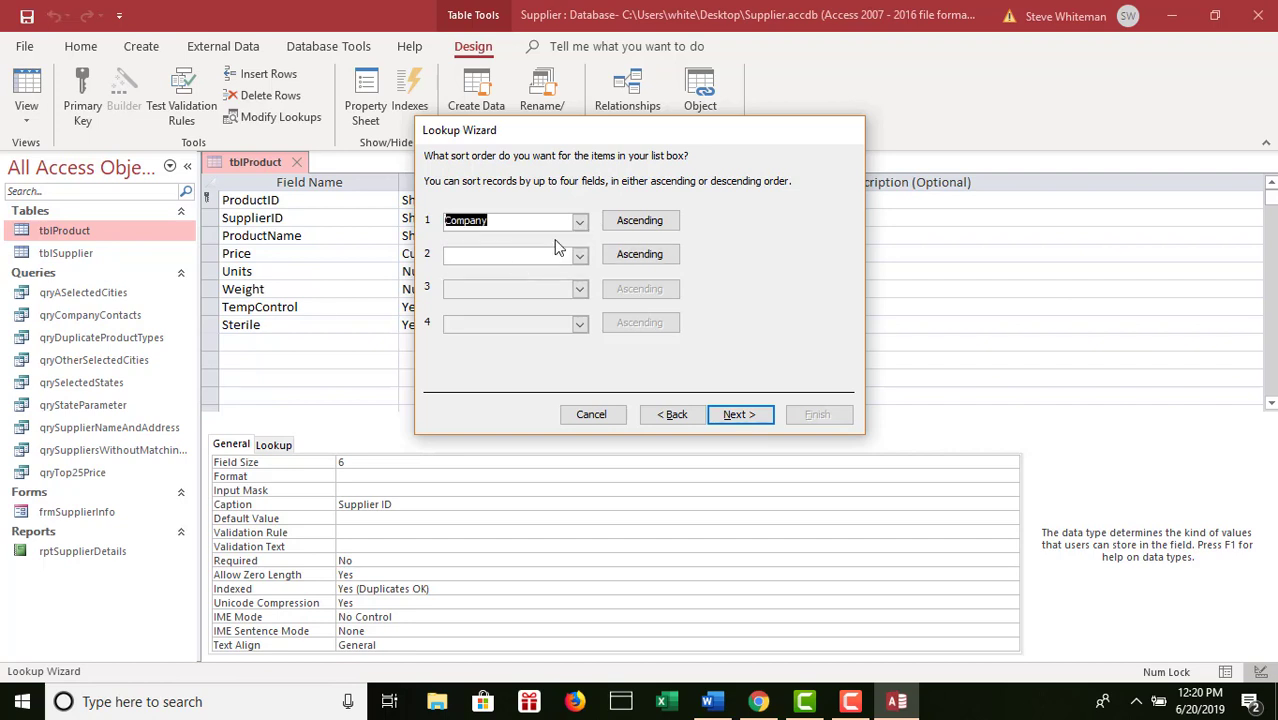
pyautogui.click(648, 222)
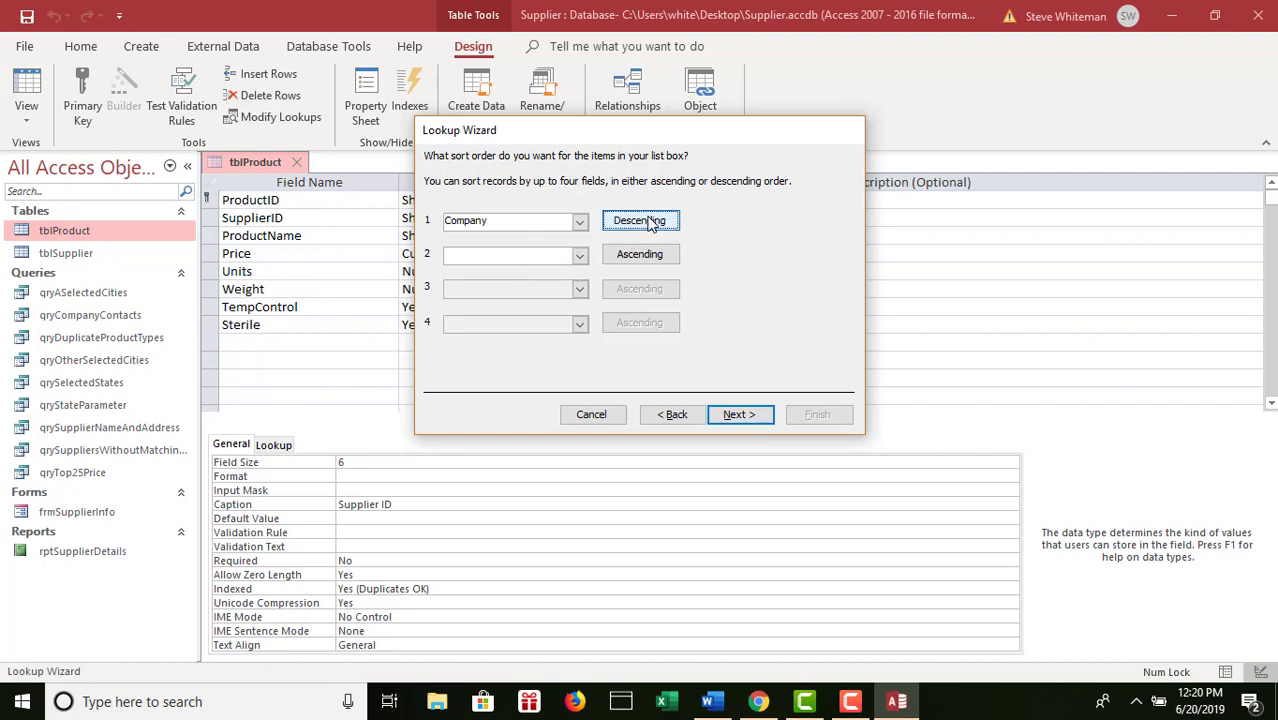
pyautogui.click(648, 222)
pyautogui.click(757, 417)
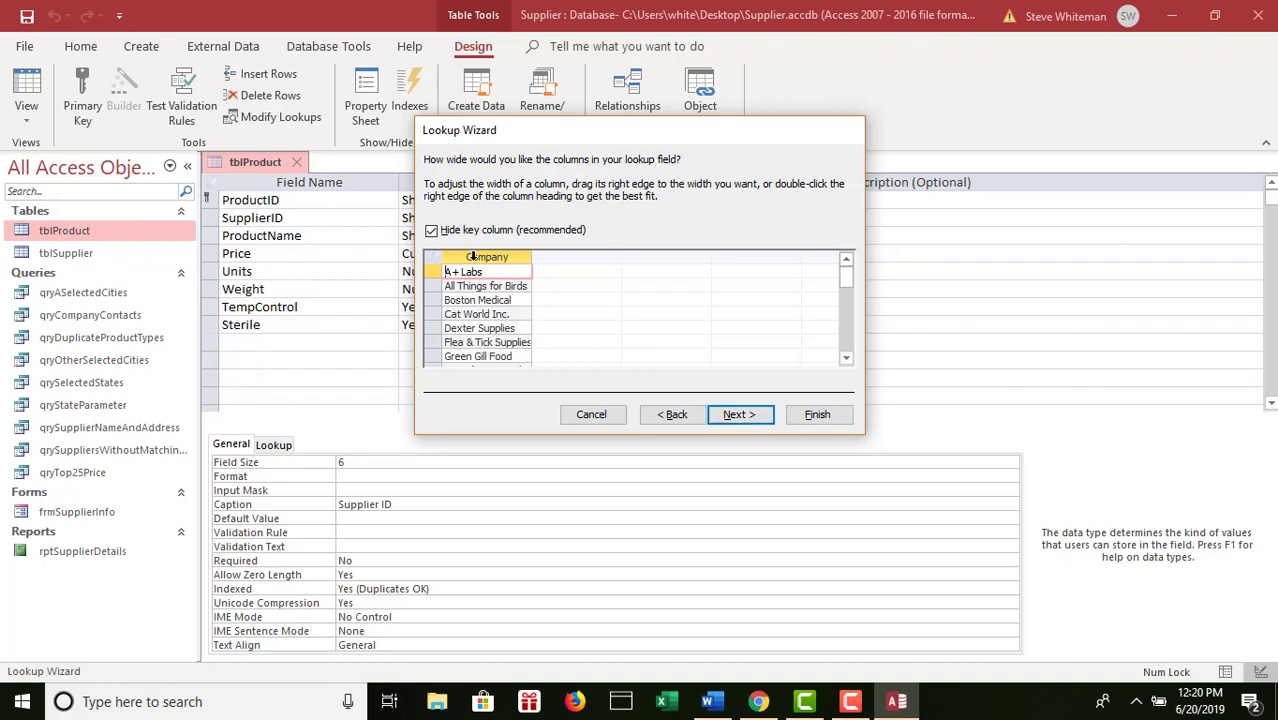
# - Show the key column in the lookup field and move the Company column ahead of Supplier ID
pyautogui.click(431, 231)
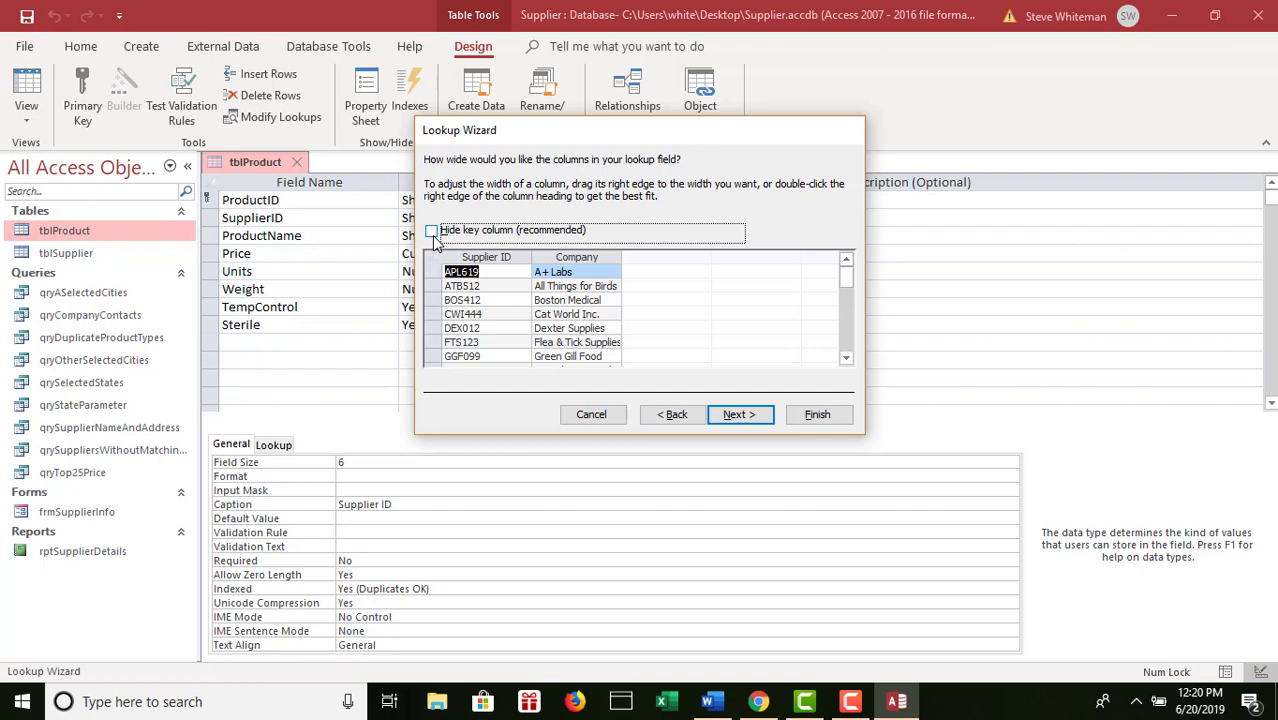
pyautogui.click(577, 256)
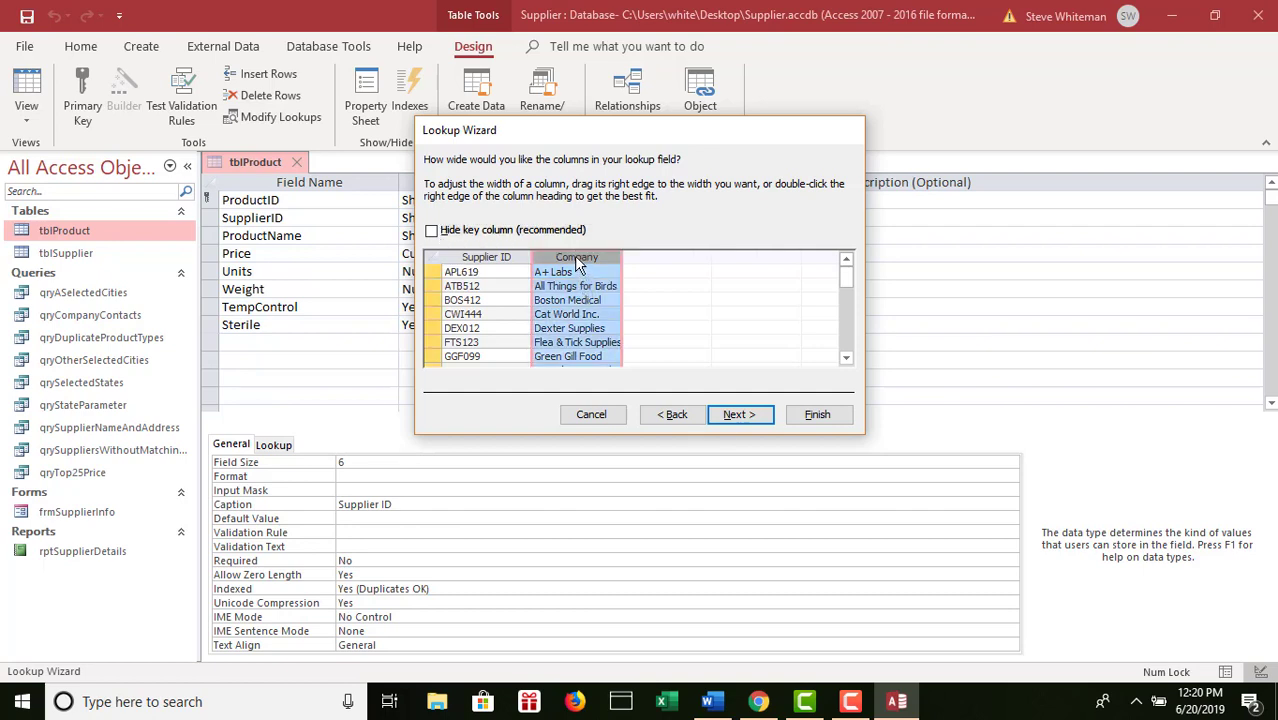
pyautogui.moveTo(575, 257); pyautogui.dragTo(575, 257)
pyautogui.moveTo(567, 258); pyautogui.dragTo(512, 259)
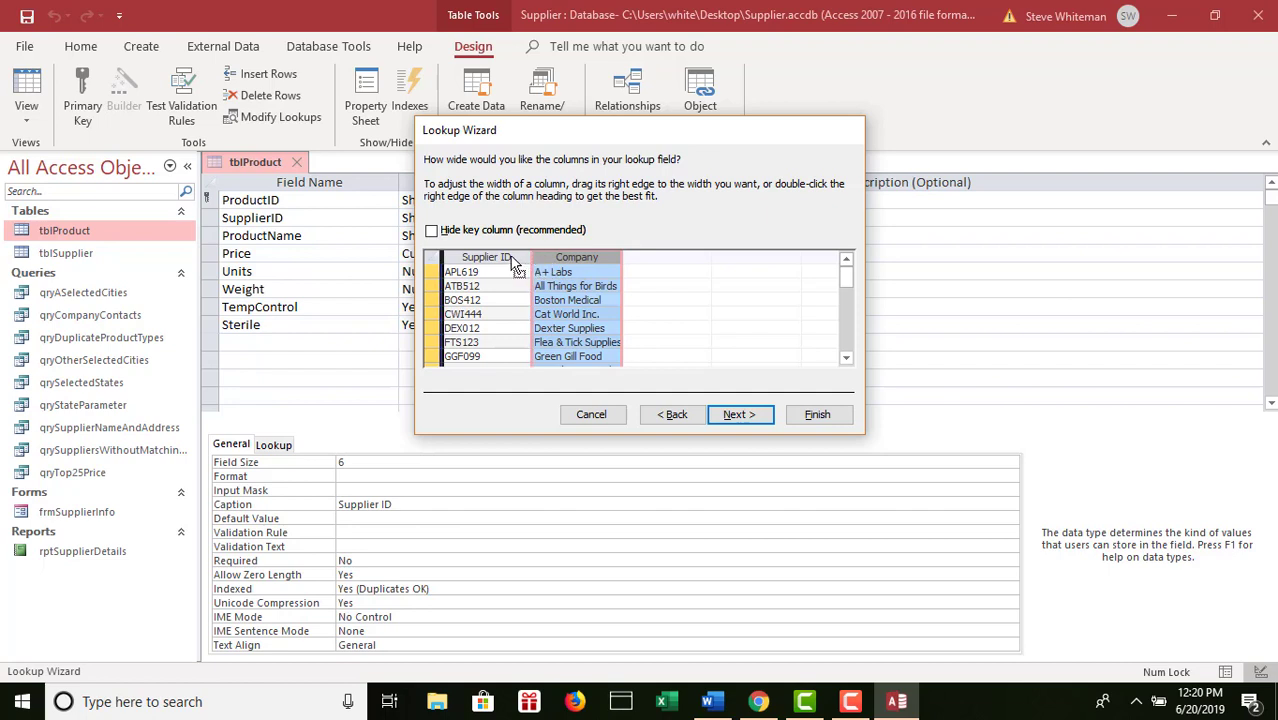
pyautogui.moveTo(512, 259); pyautogui.dragTo(512, 259)
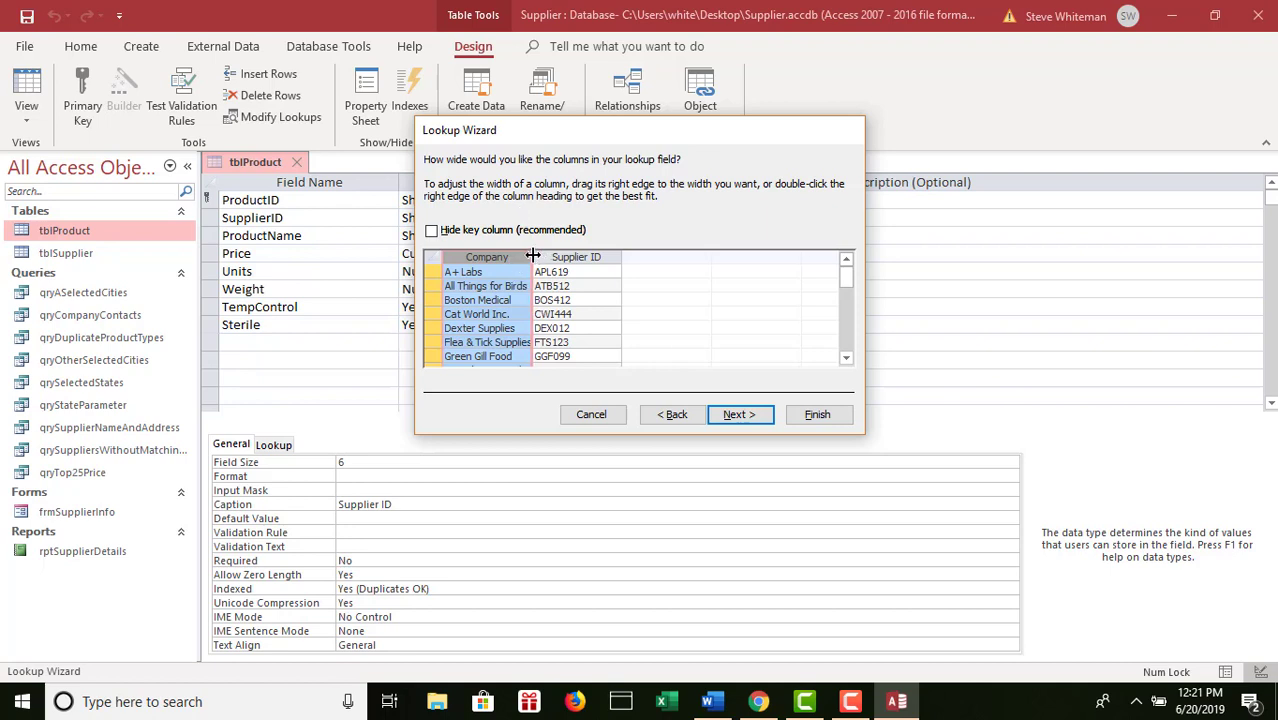
# - Fit the Company and Supplier ID column widths to their contents in the lookup list
pyautogui.doubleClick(533, 256)
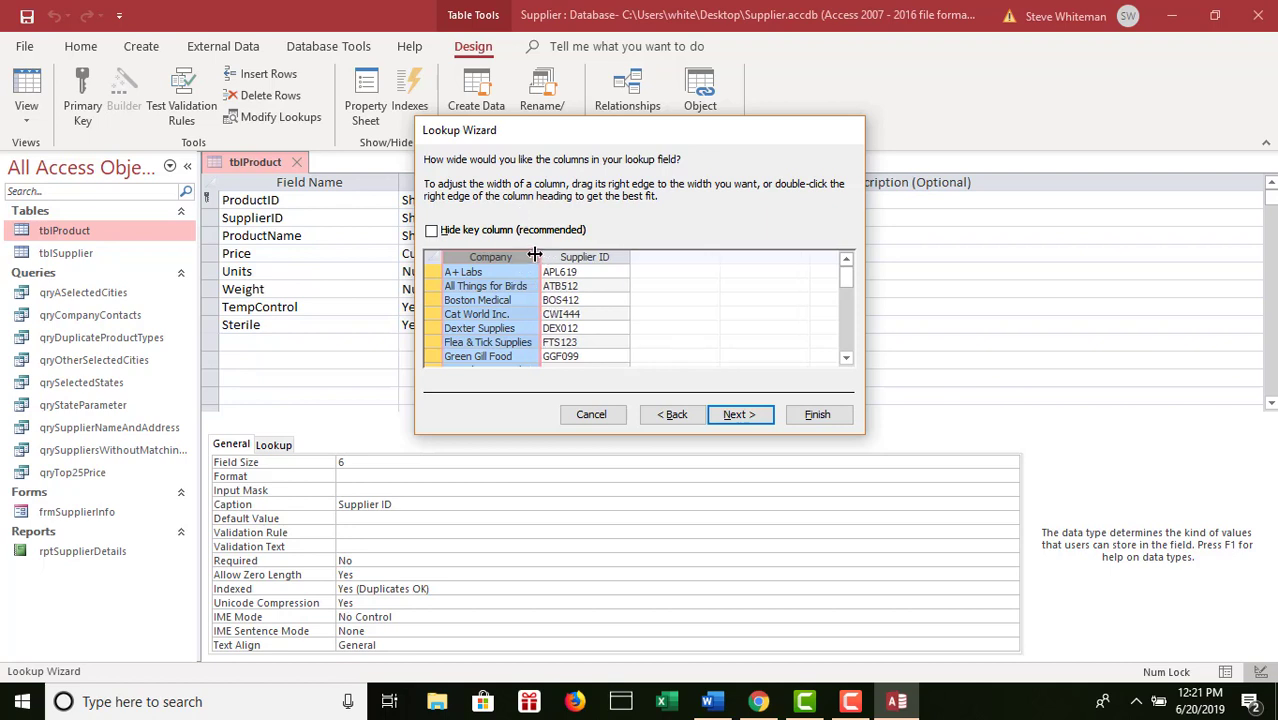
pyautogui.doubleClick(629, 257)
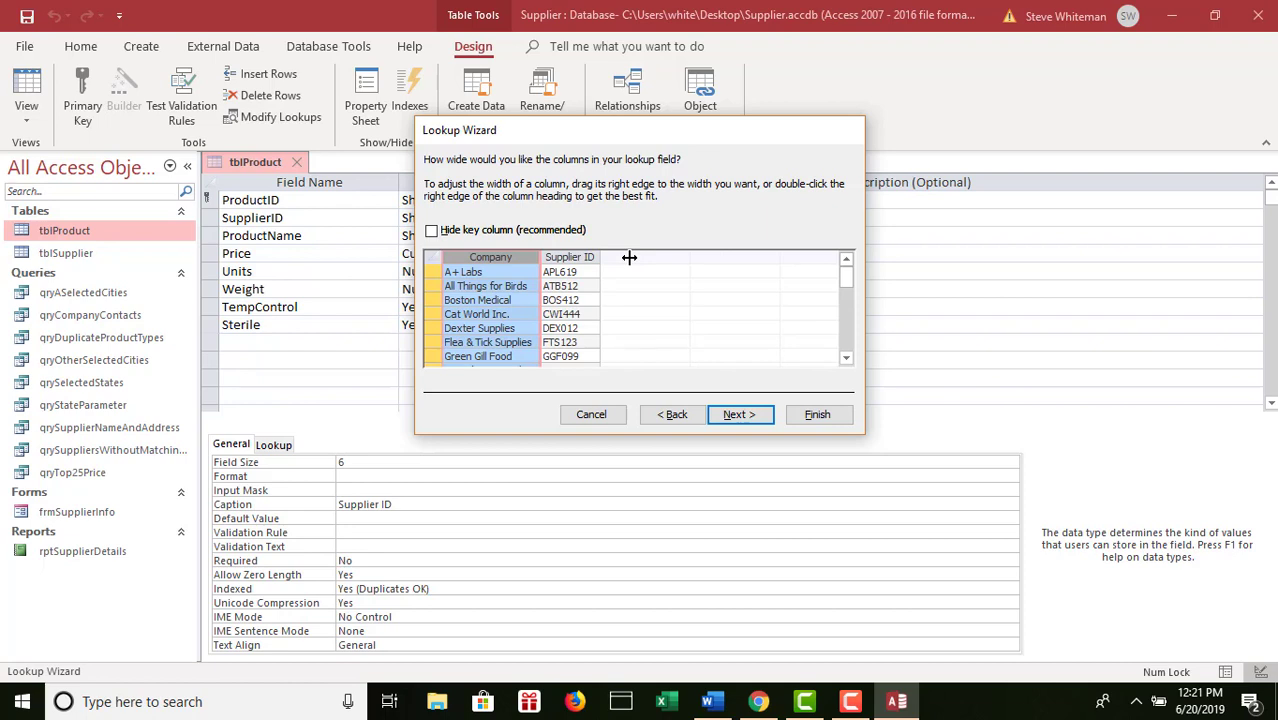
pyautogui.click(736, 414)
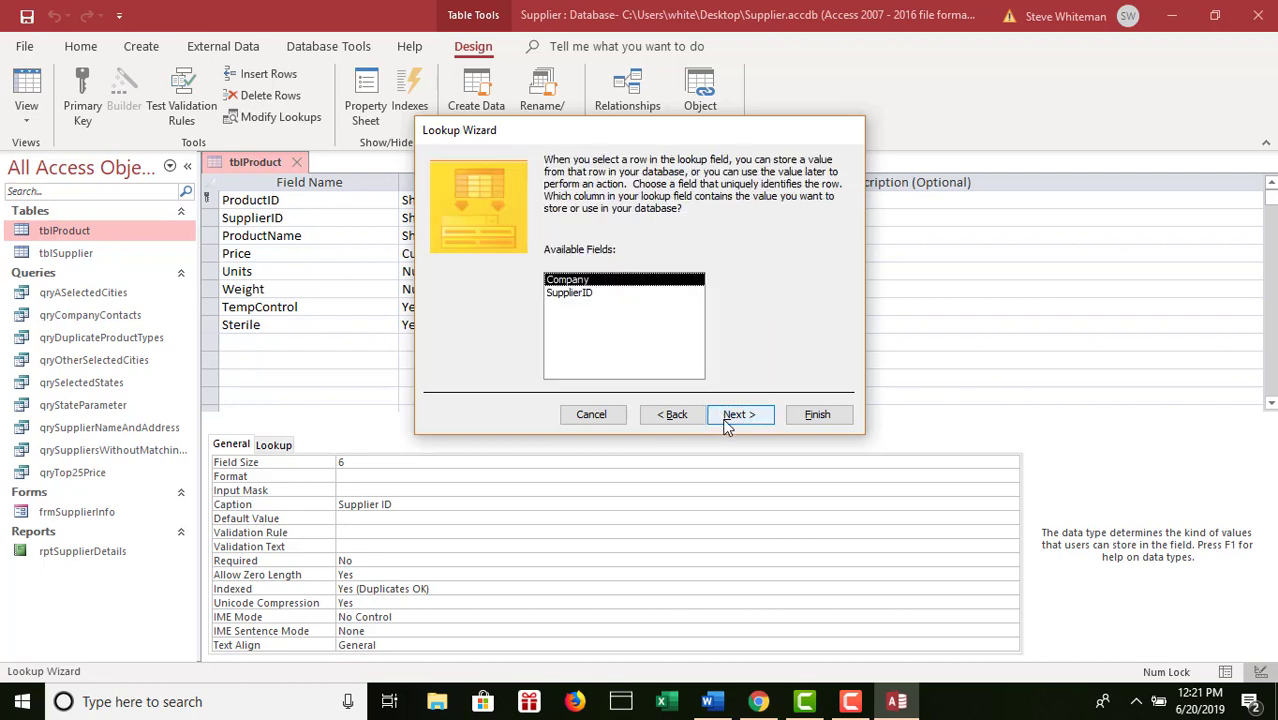
# - Store the SupplierID value in the lookup field, keep SupplierID as its label, and finish the lookup, saving the table
pyautogui.click(597, 292)
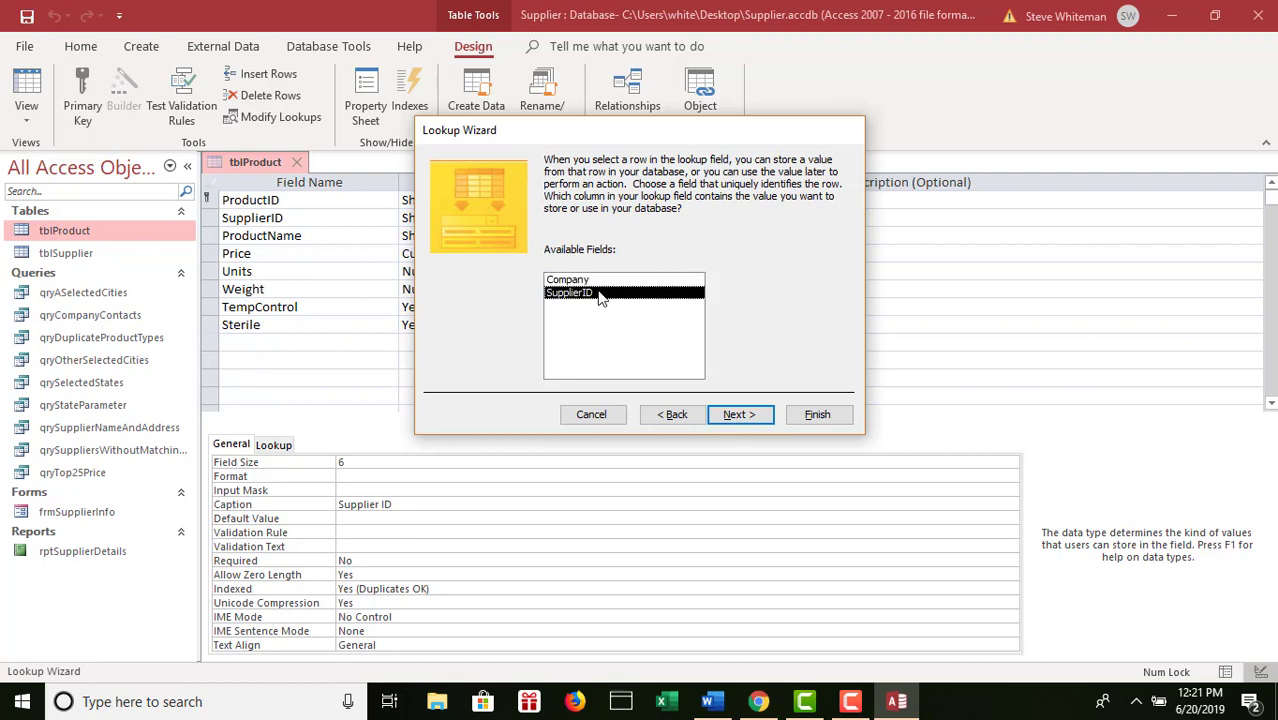
pyautogui.click(744, 418)
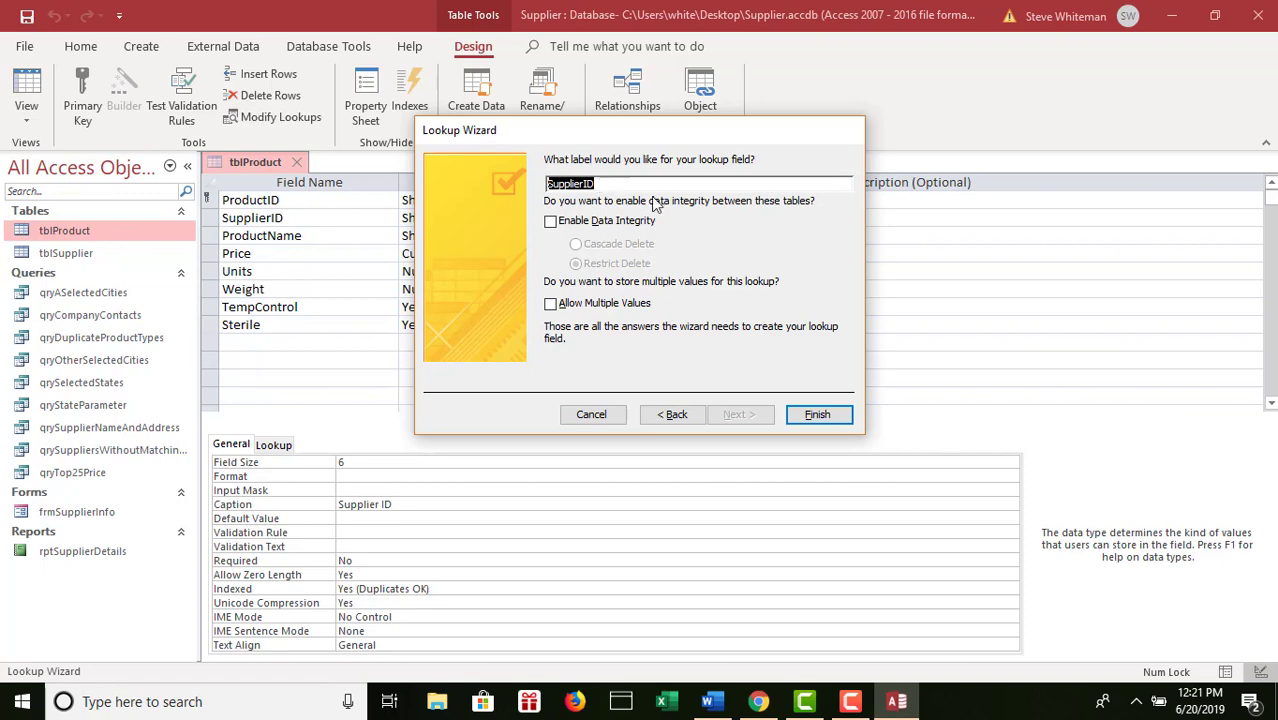
pyautogui.click(827, 417)
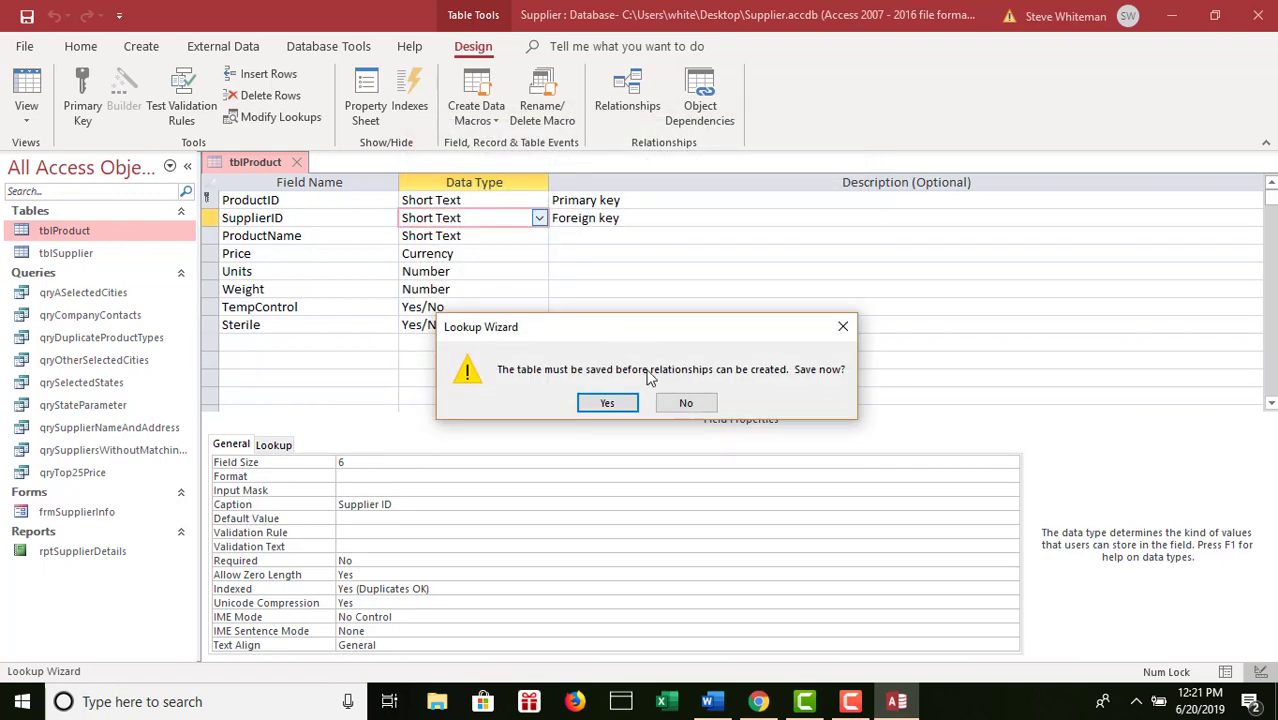
pyautogui.click(609, 403)
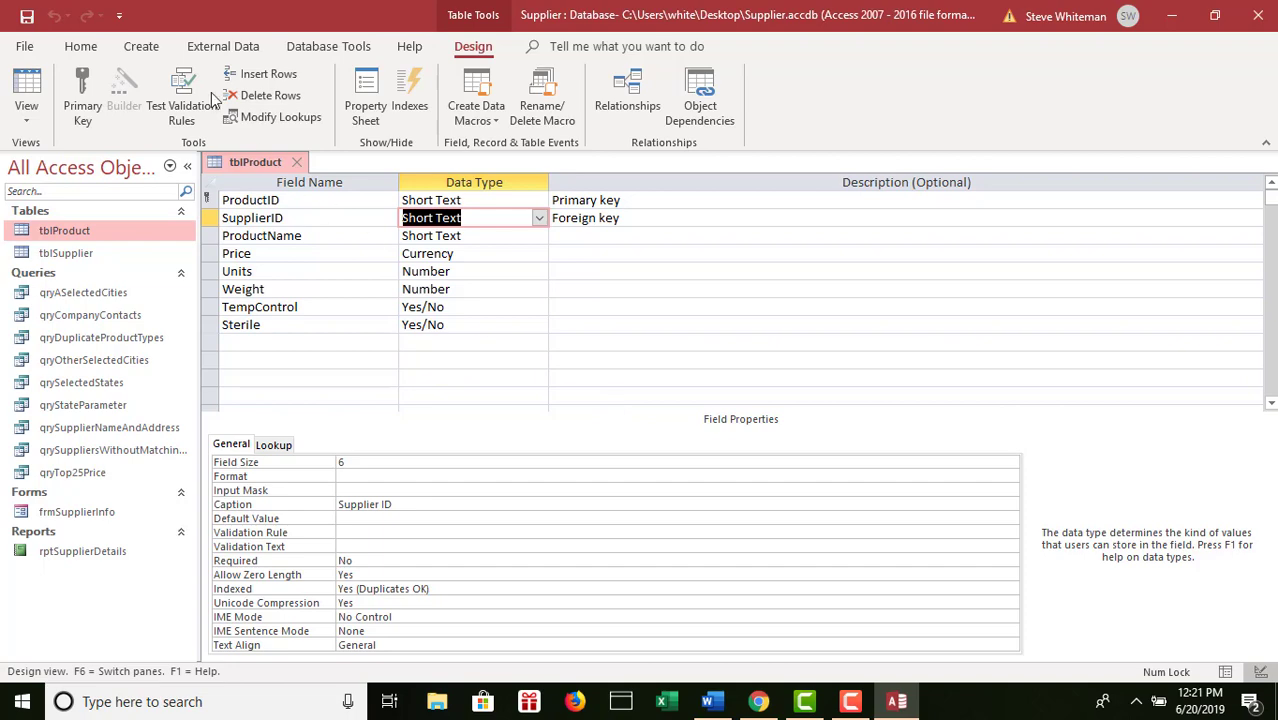
# - Show tblProduct in Datasheet view and widen the Supplier ID column to fit its contents
pyautogui.click(30, 121)
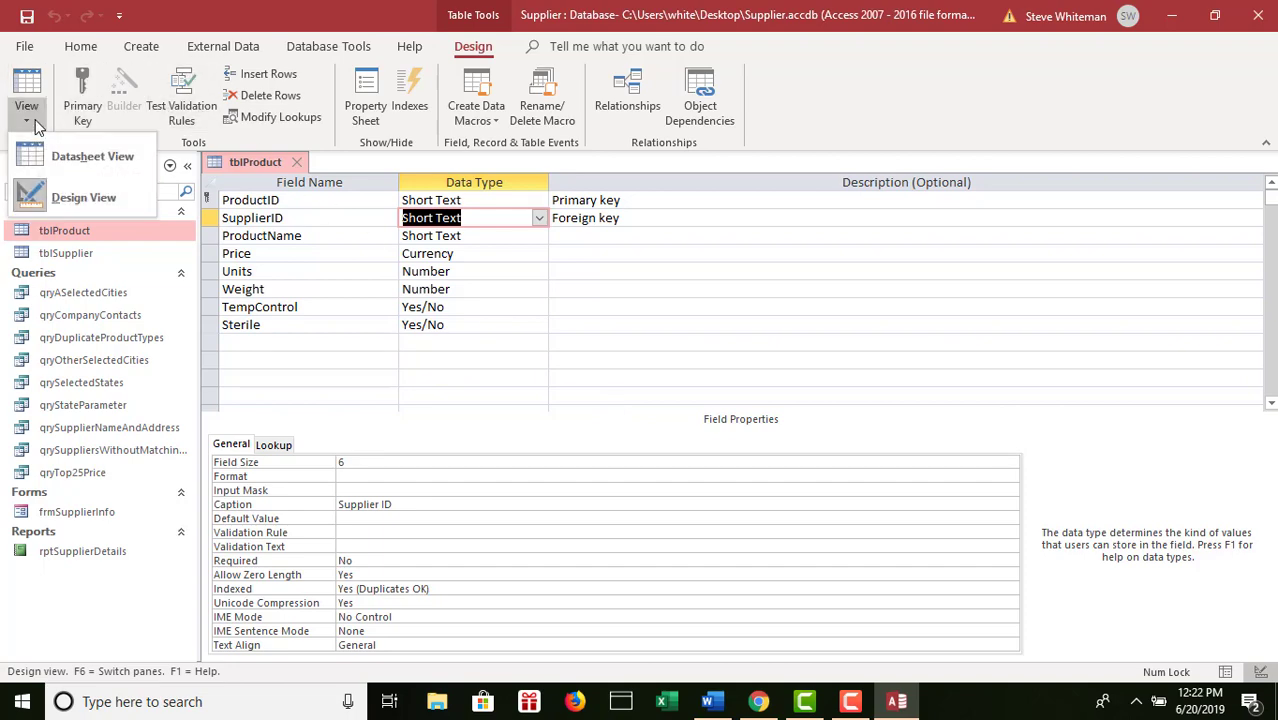
pyautogui.click(64, 153)
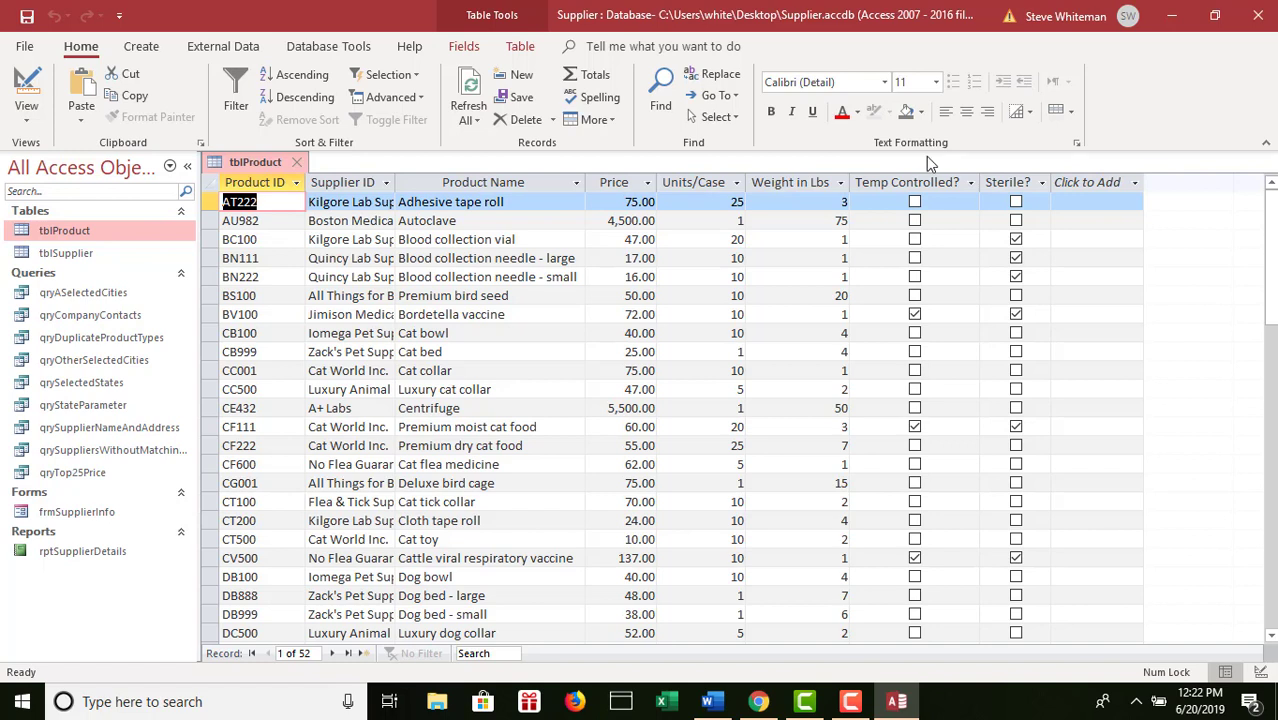
pyautogui.doubleClick(395, 183)
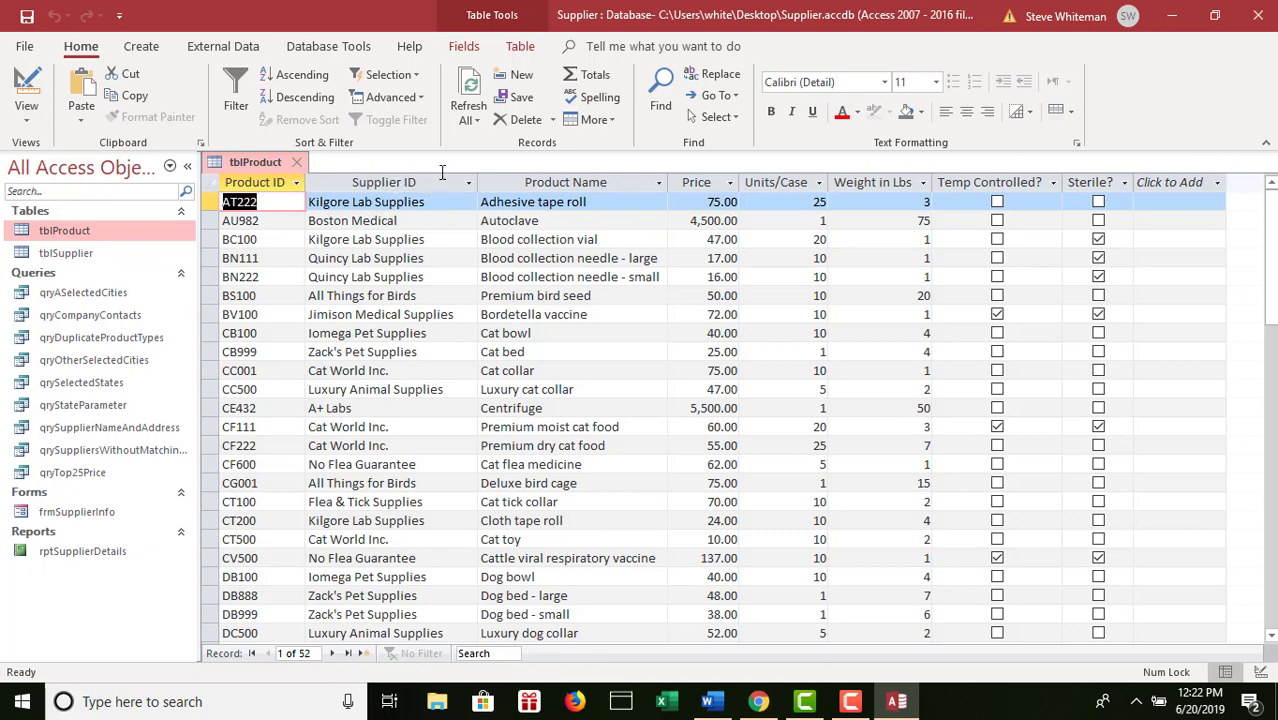
# - Check the supplier lookup list in the AT222 record's Supplier ID field, and close tblProduct
pyautogui.click(441, 198)
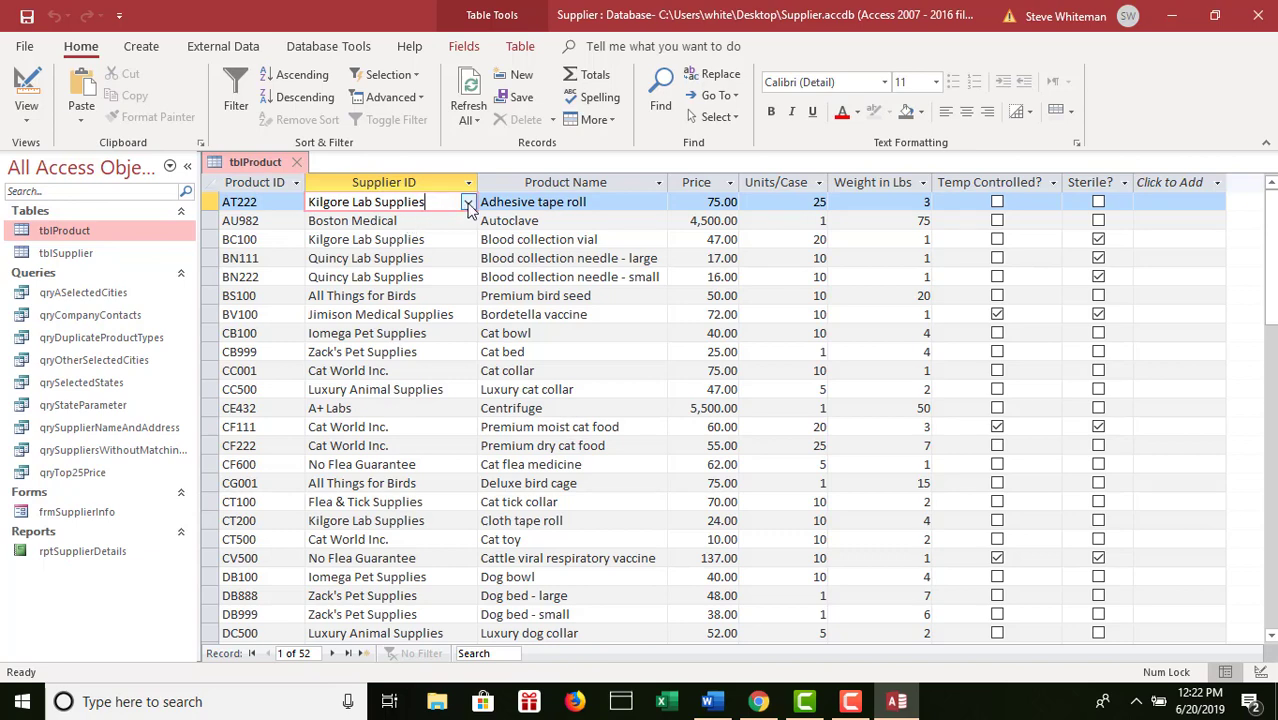
pyautogui.click(467, 203)
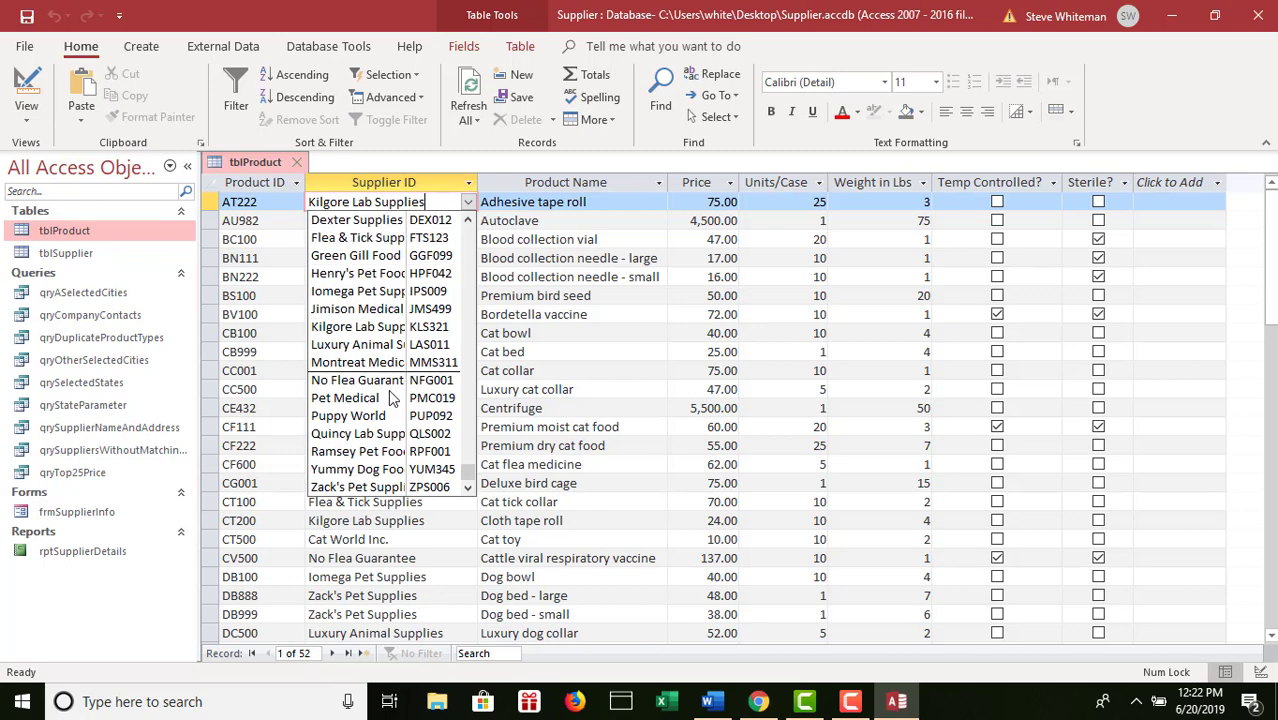
pyautogui.click(459, 161)
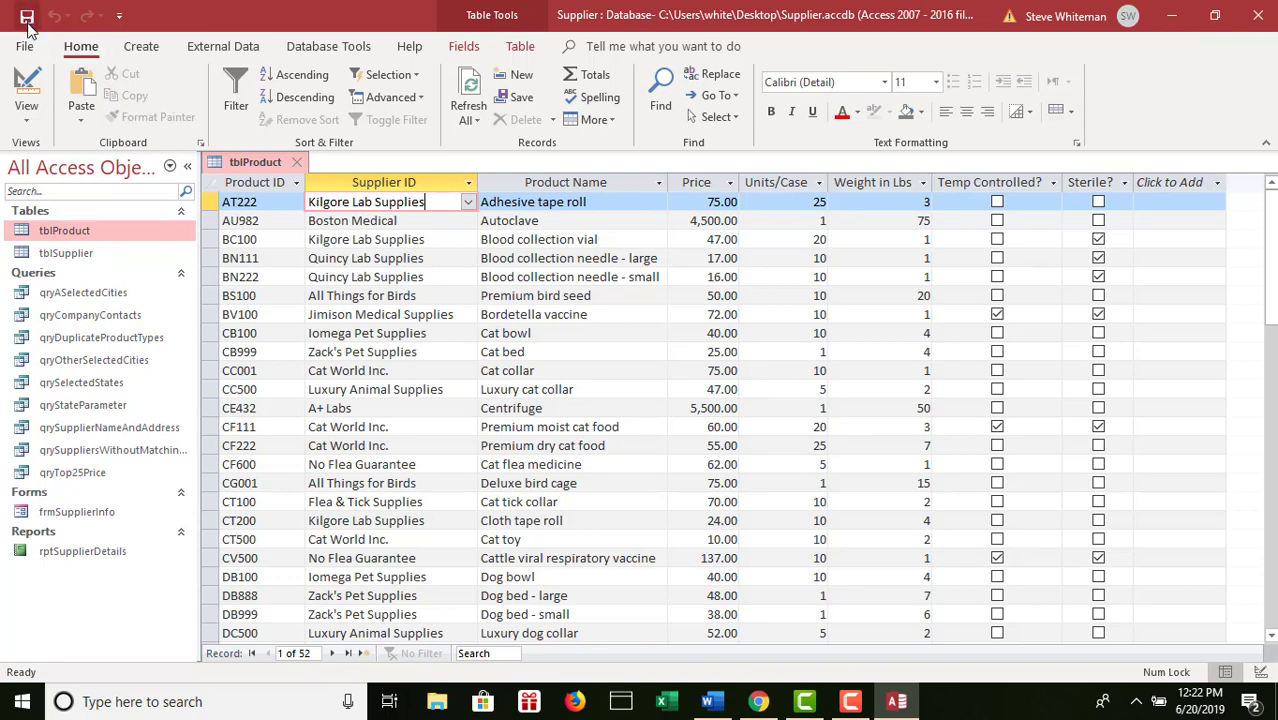
pyautogui.click(301, 162)
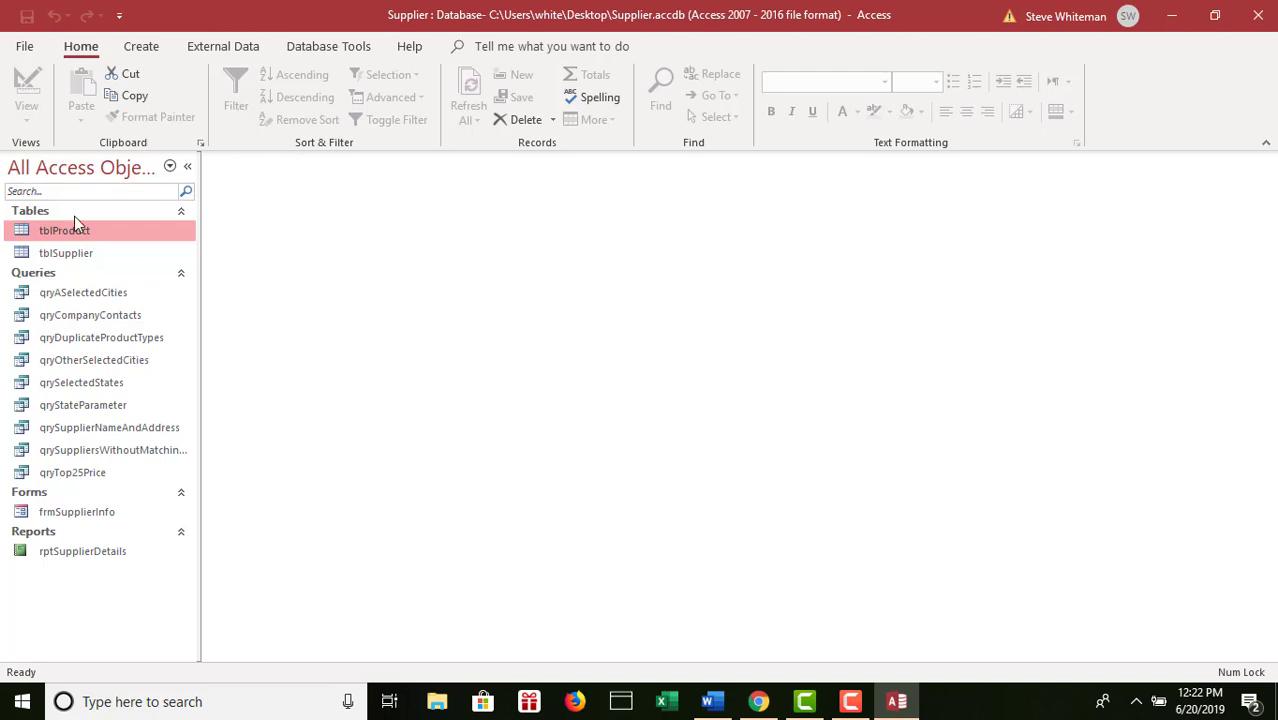
# - Open tblSupplier in Design view and select the Phone field
pyautogui.click(83, 259)
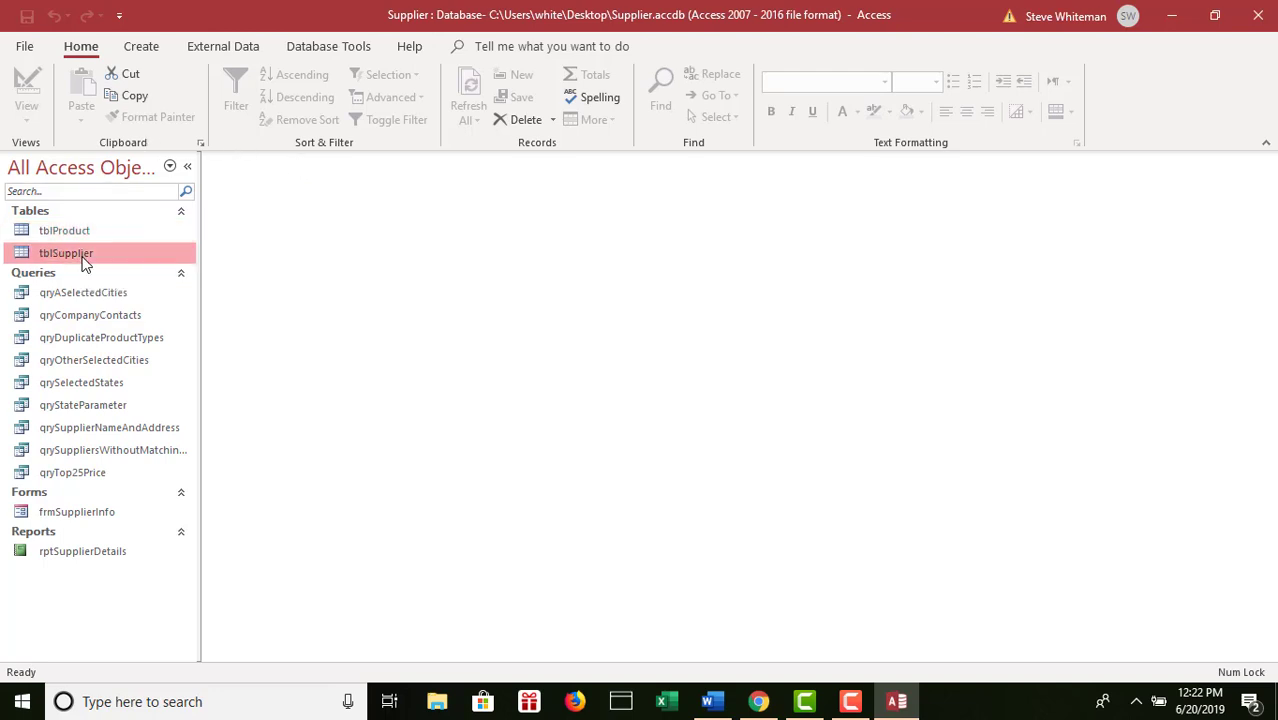
pyautogui.rightClick(83, 259)
pyautogui.click(148, 292)
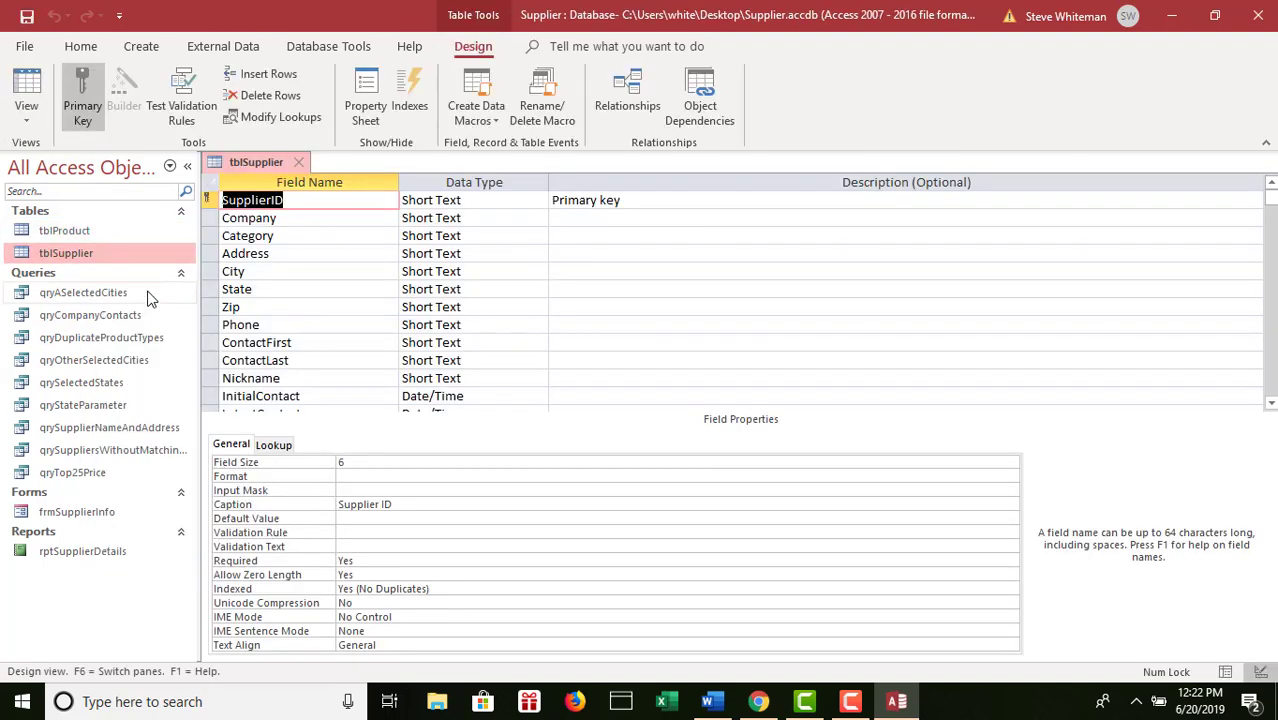
pyautogui.click(308, 326)
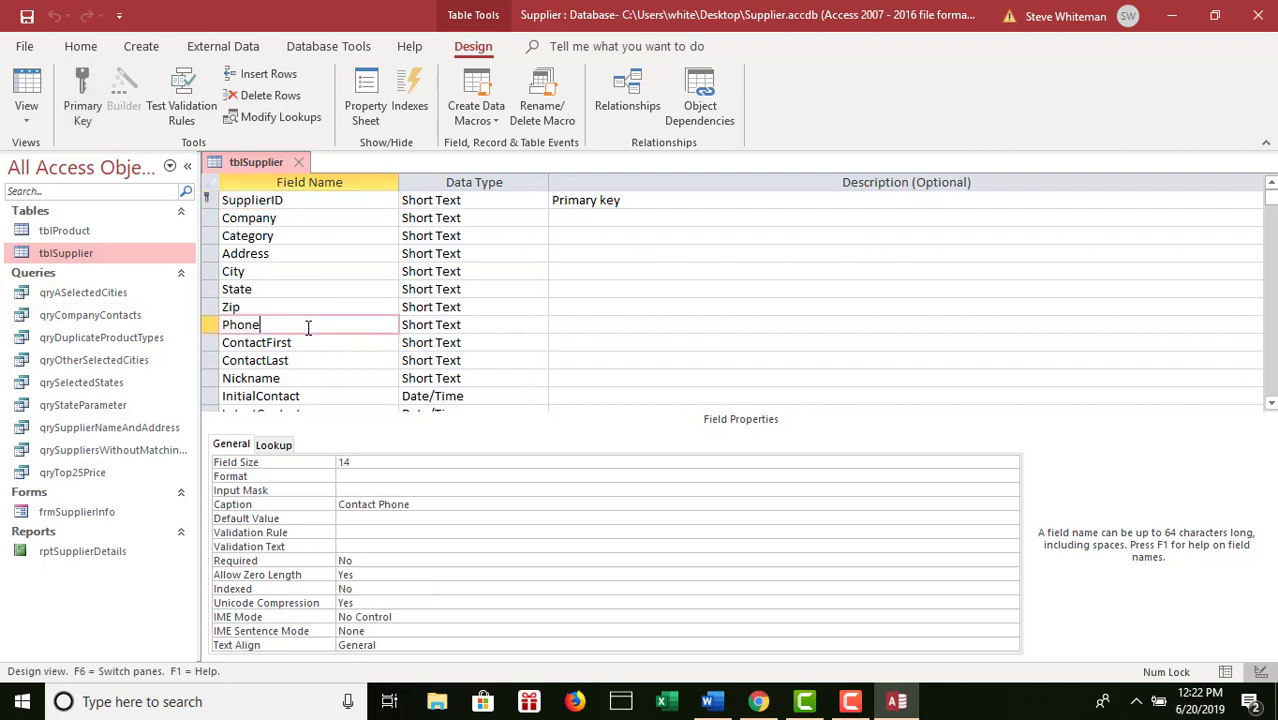
# - Review the predefined input masks offered for the Phone field and leave the wizard without applying one
pyautogui.click(382, 489)
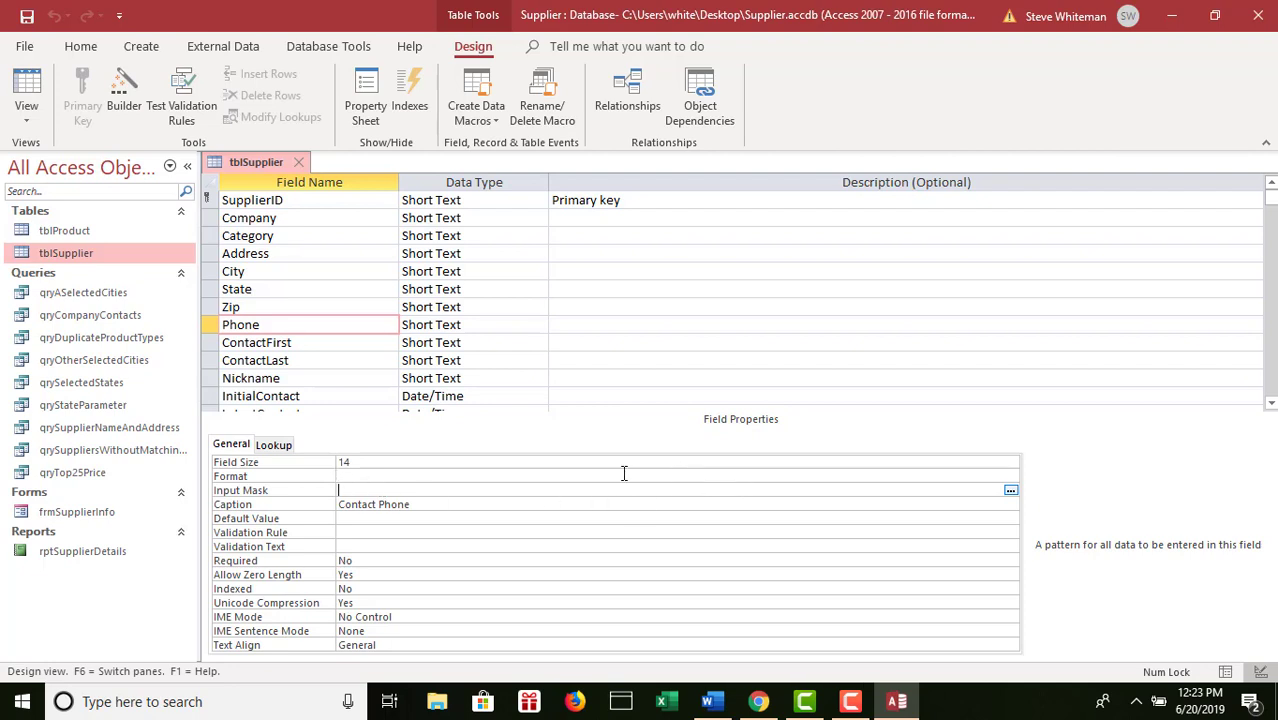
pyautogui.click(1011, 491)
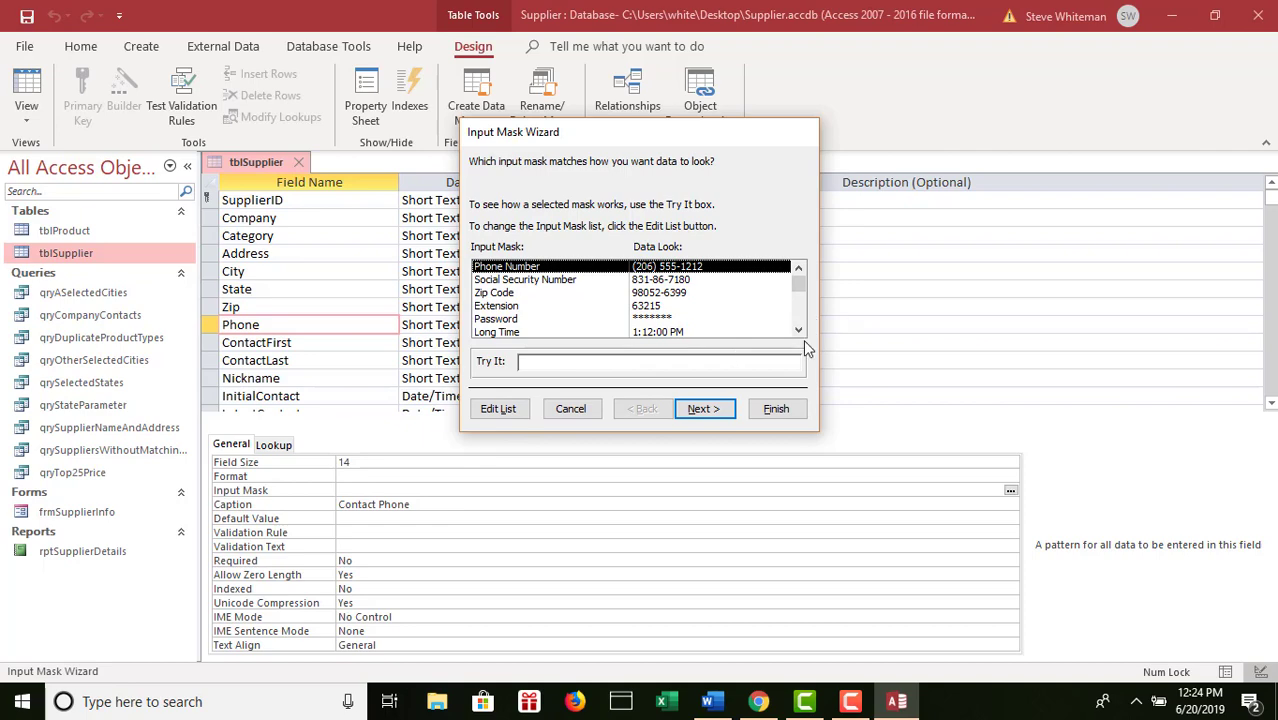
pyautogui.click(571, 409)
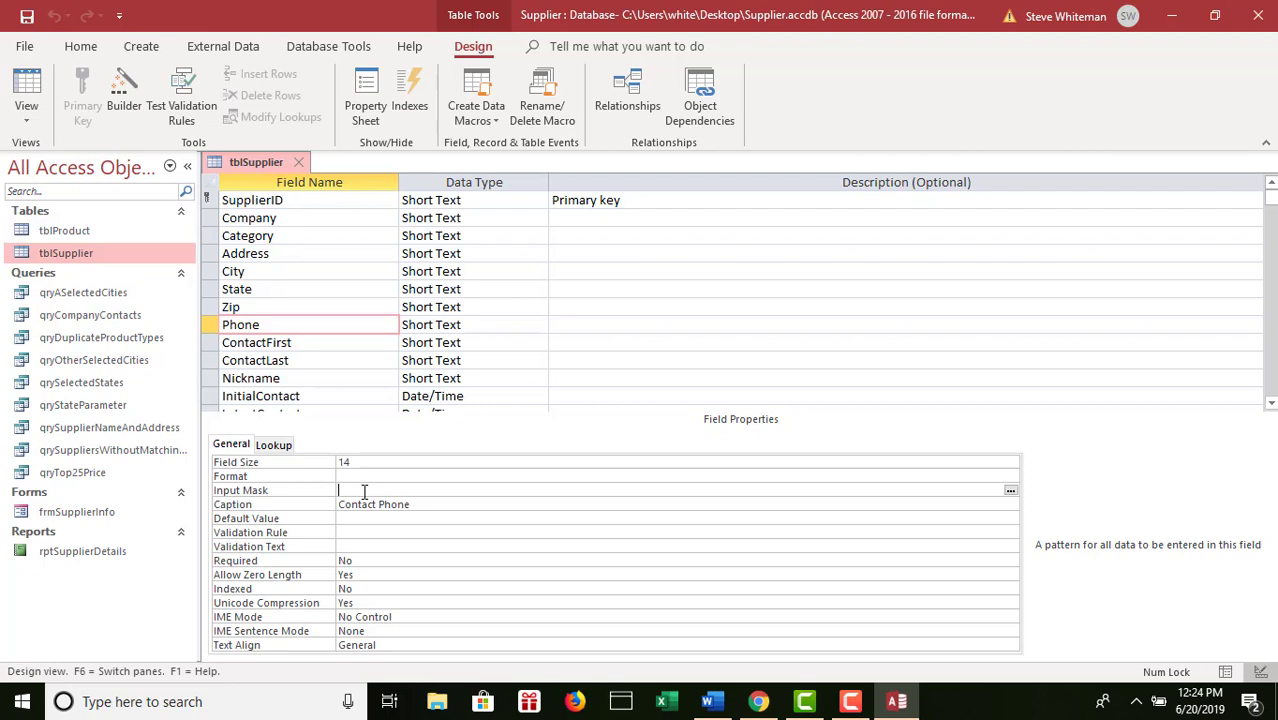
# - Set the Phone field's input mask to 999\.000\.0000 and save tblSupplier
pyautogui.write('999')
pyautogui.write('\\')
pyautogui.write('-000')
pyautogui.write('\\.')
pyautogui.write('0000')
pyautogui.click(27, 17)
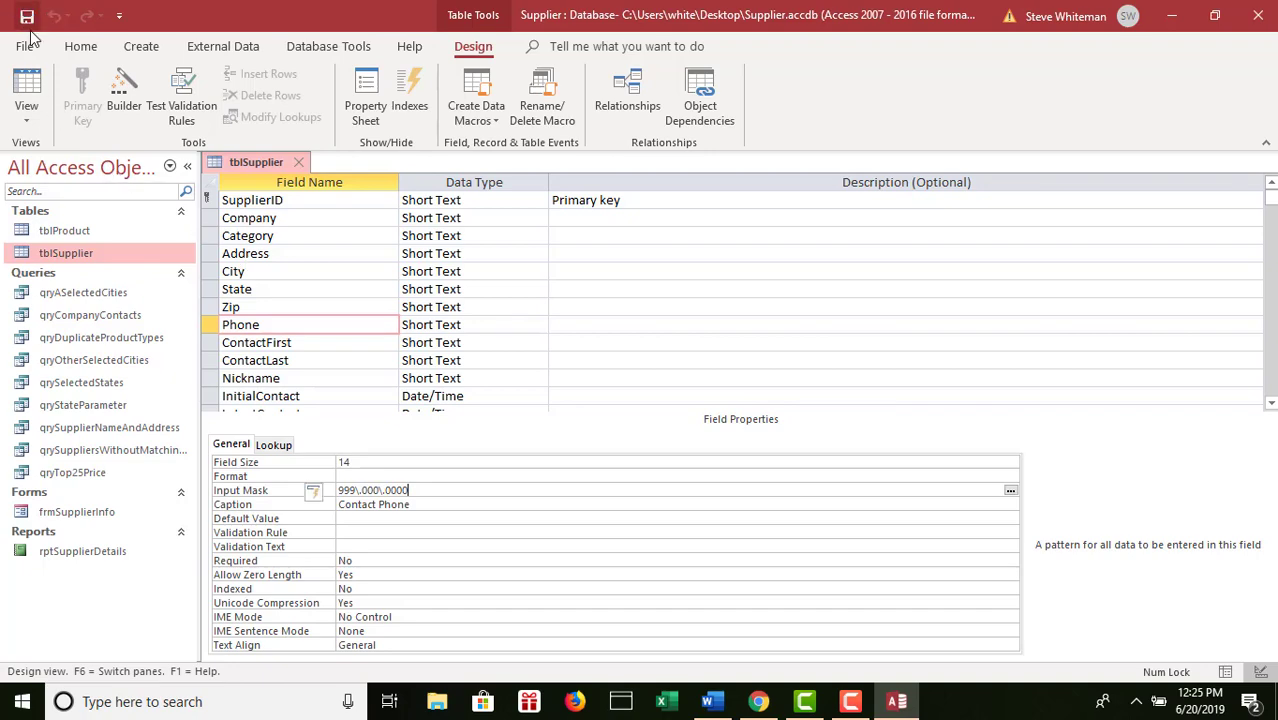
# - Check the Contact Phone column of tblSupplier in Datasheet view, and close the table
pyautogui.click(27, 116)
pyautogui.click(76, 150)
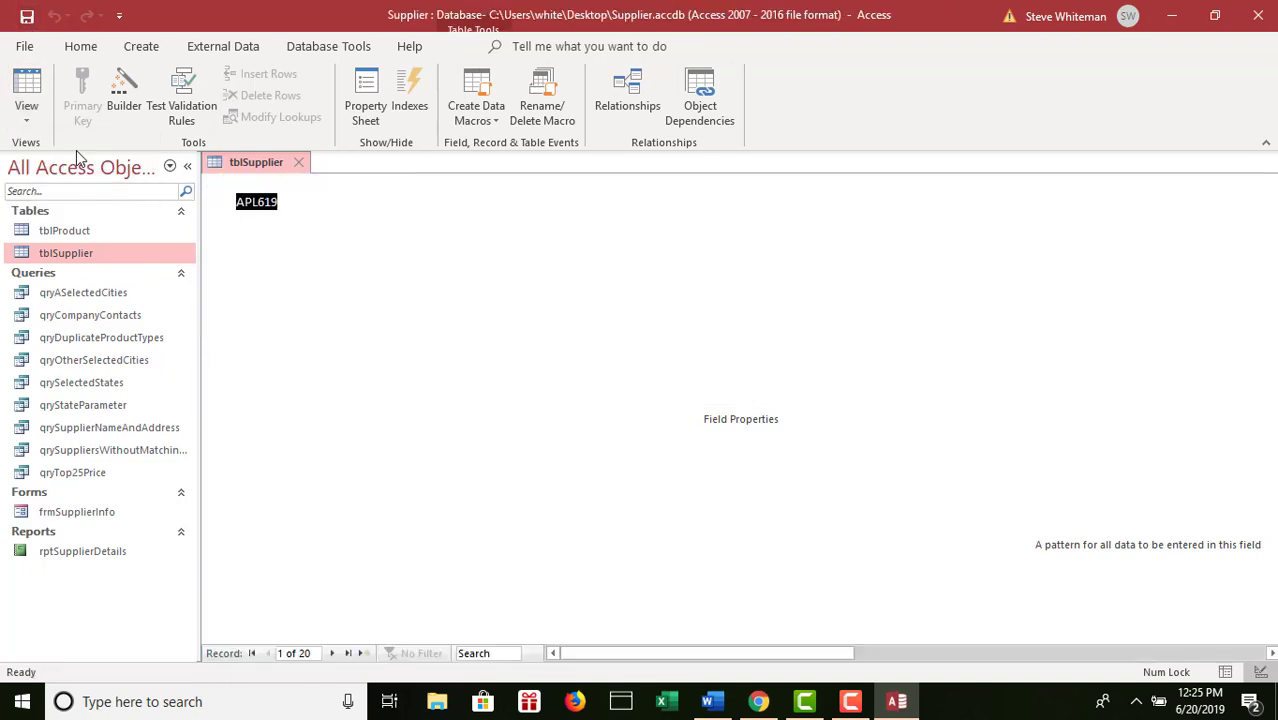
pyautogui.click(903, 653)
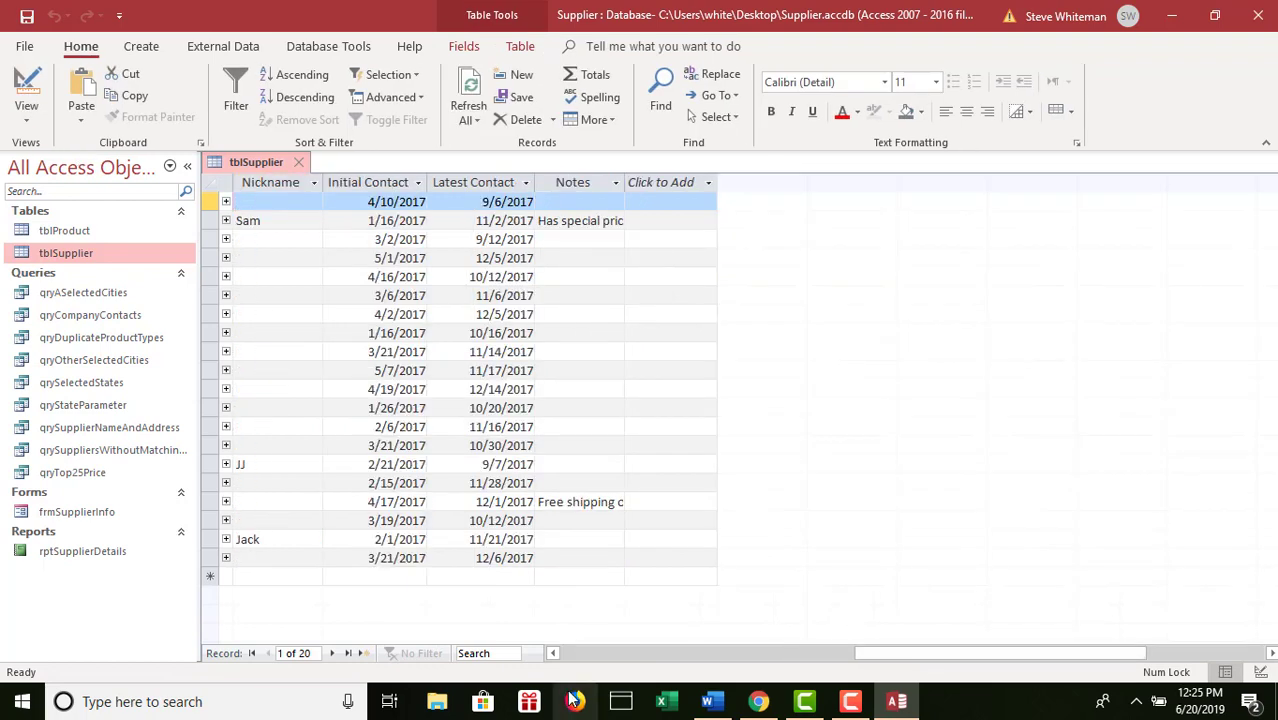
pyautogui.click(712, 655)
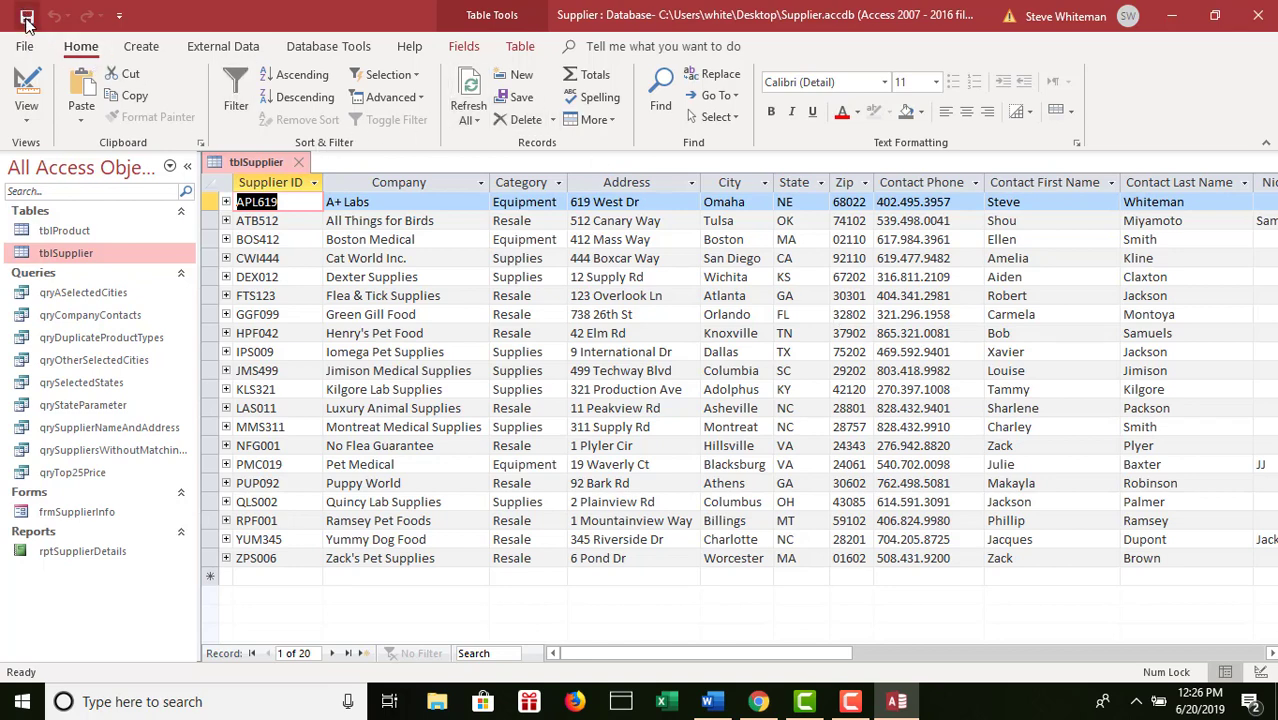
pyautogui.click(297, 162)
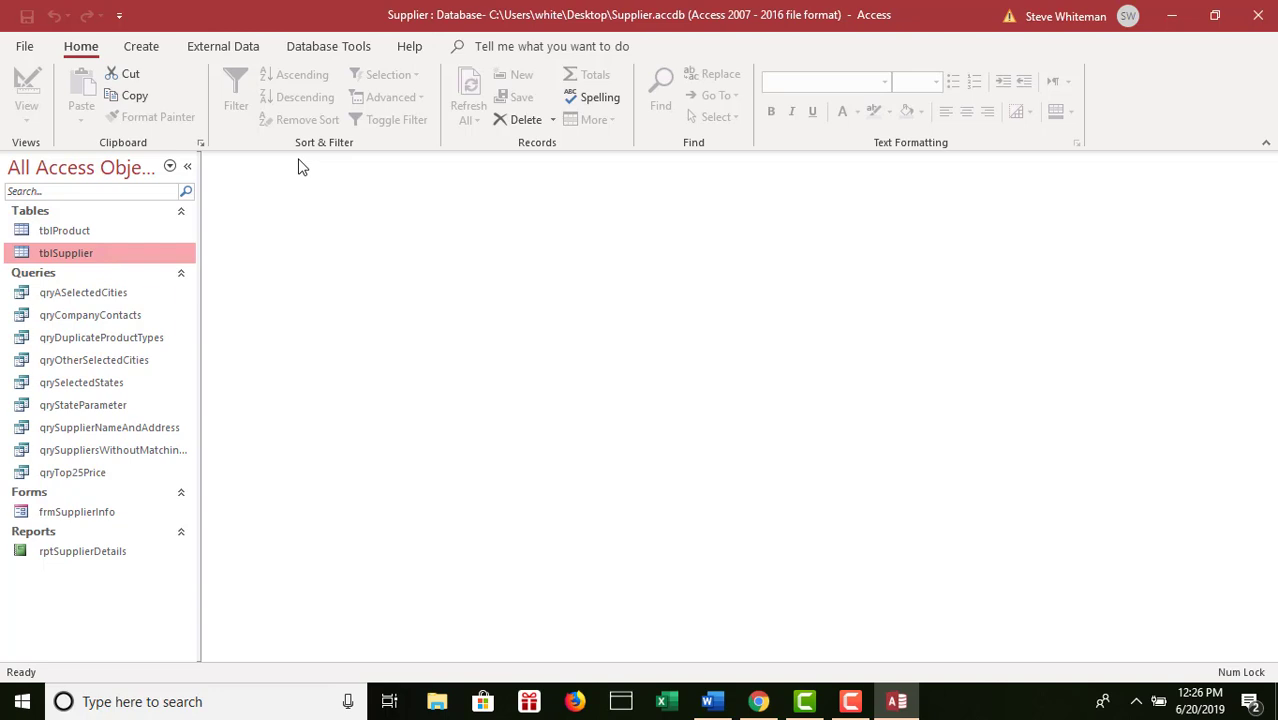
# - Start a new query with the Crosstab Query Wizard, based on the tblSupplier table
pyautogui.click(141, 47)
pyautogui.click(257, 84)
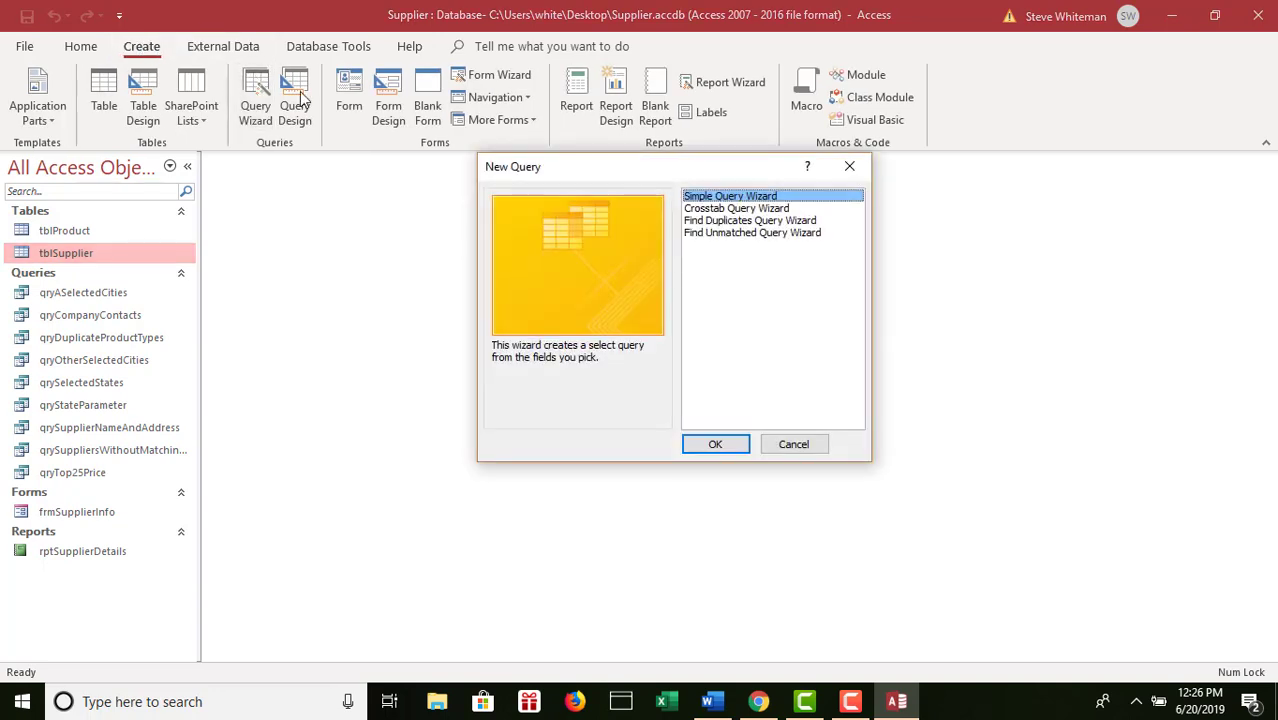
pyautogui.click(733, 209)
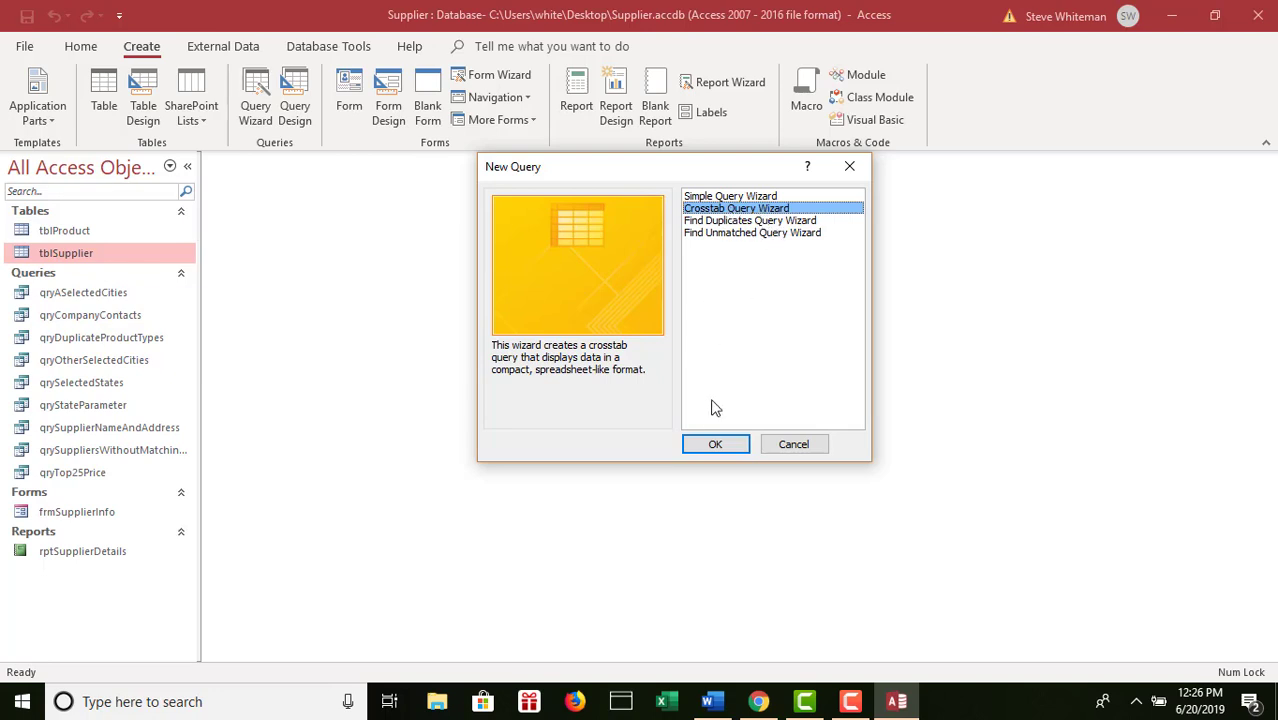
pyautogui.click(714, 445)
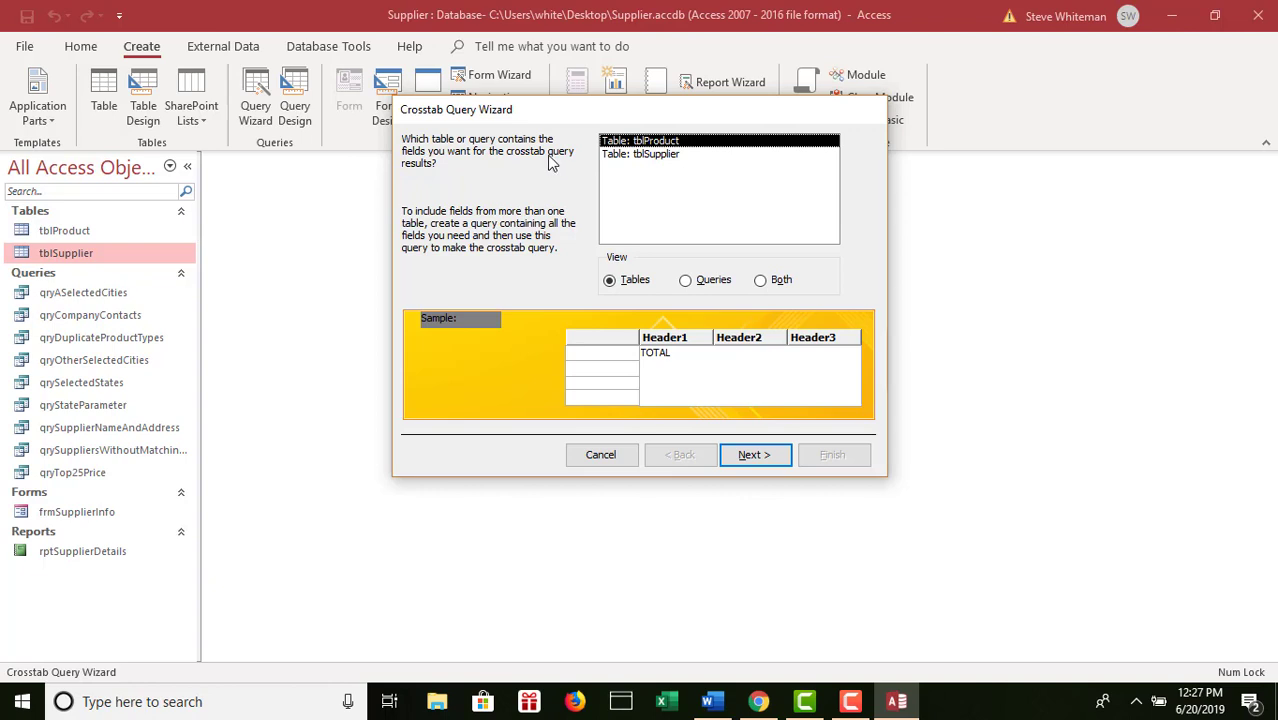
pyautogui.click(641, 158)
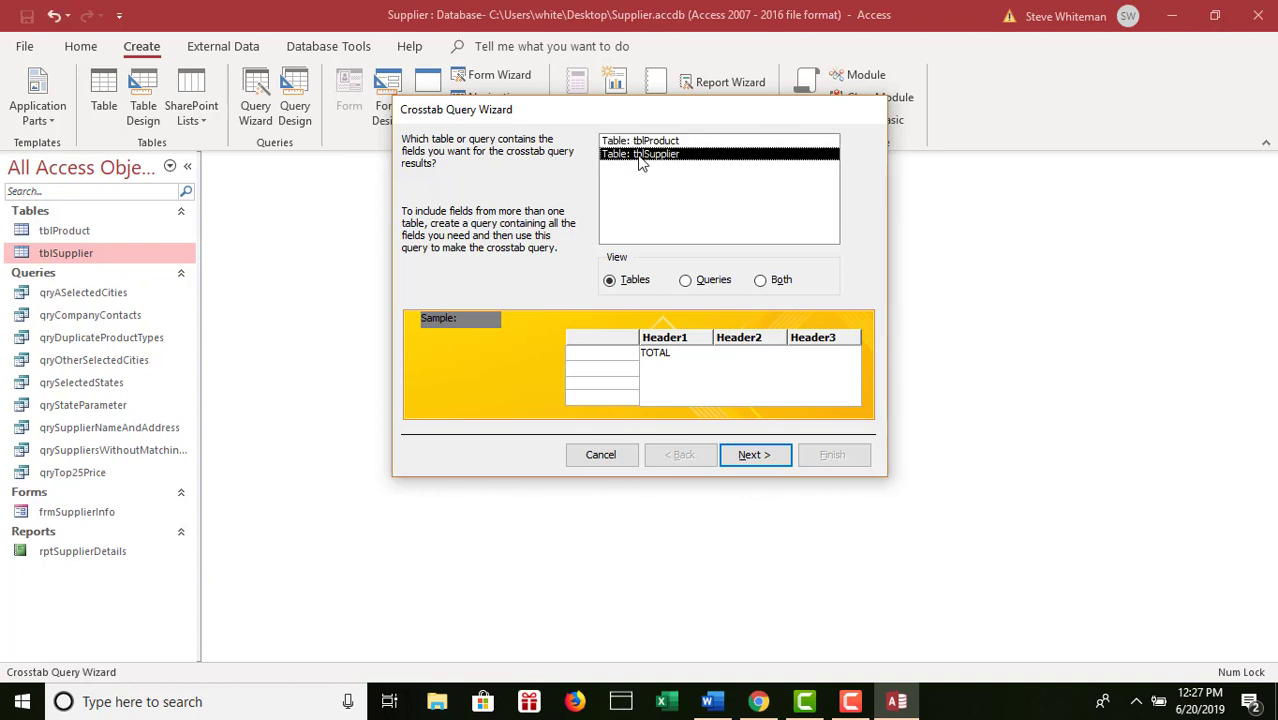
pyautogui.click(759, 456)
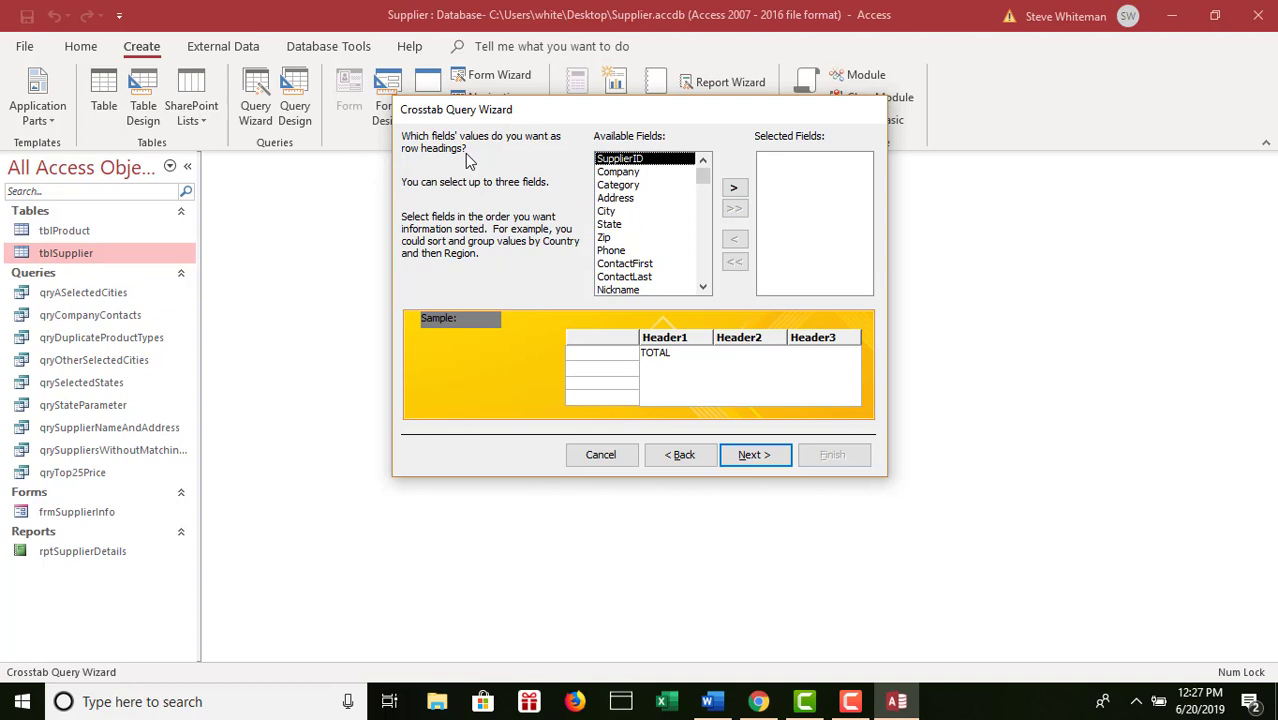
# - Use the Category field as the crosstab query's row heading
pyautogui.click(624, 187)
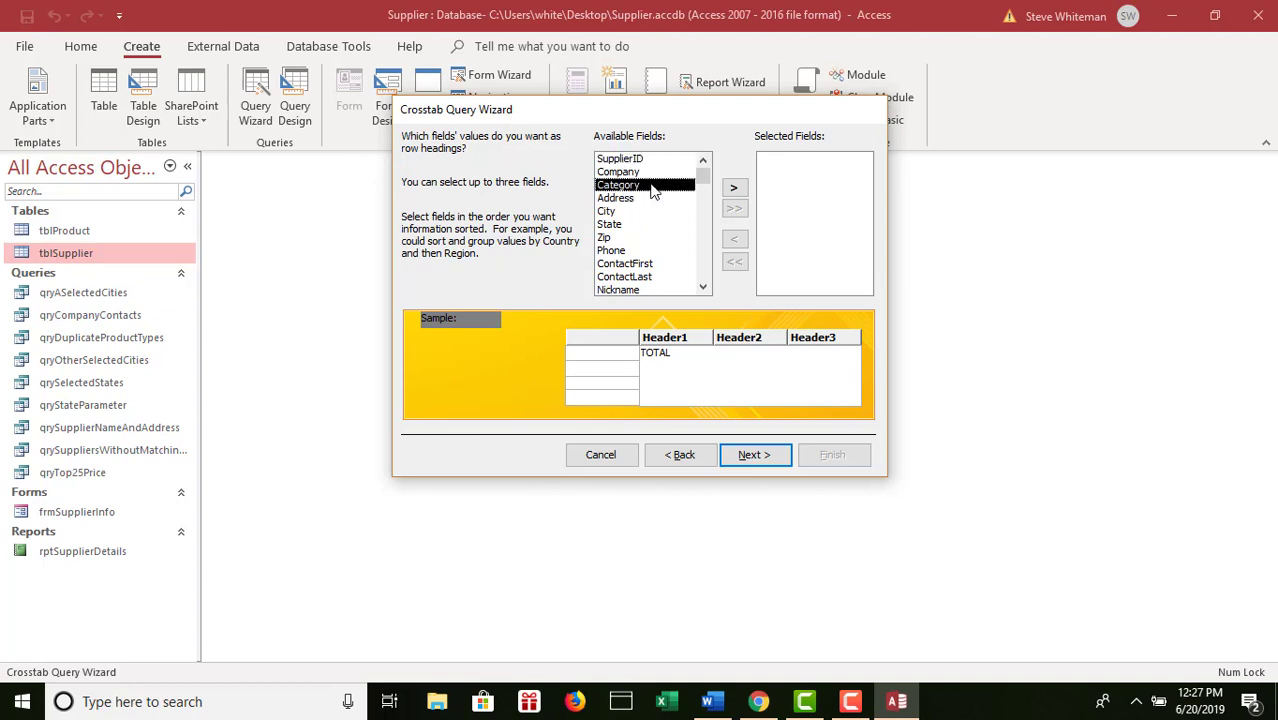
pyautogui.click(734, 189)
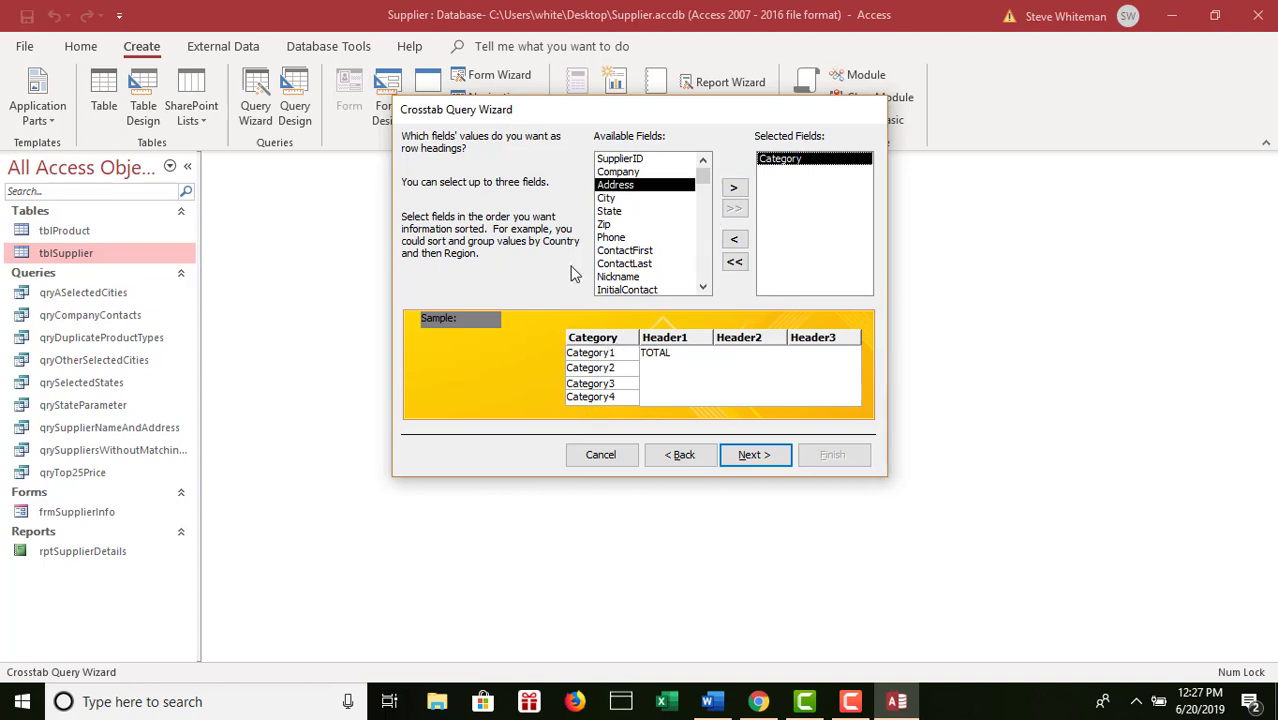
pyautogui.click(752, 455)
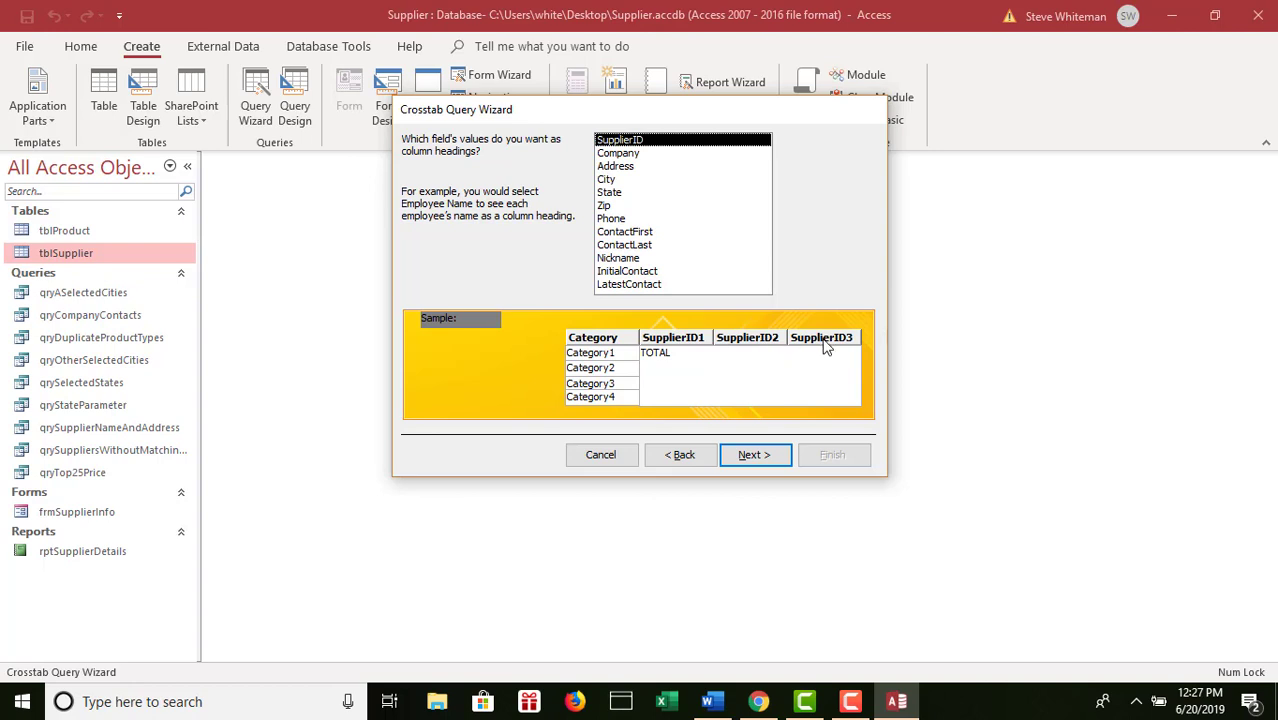
# - Use SupplierID as the crosstab's column heading and Count of the Company field as the calculated value, including row sums
pyautogui.click(755, 458)
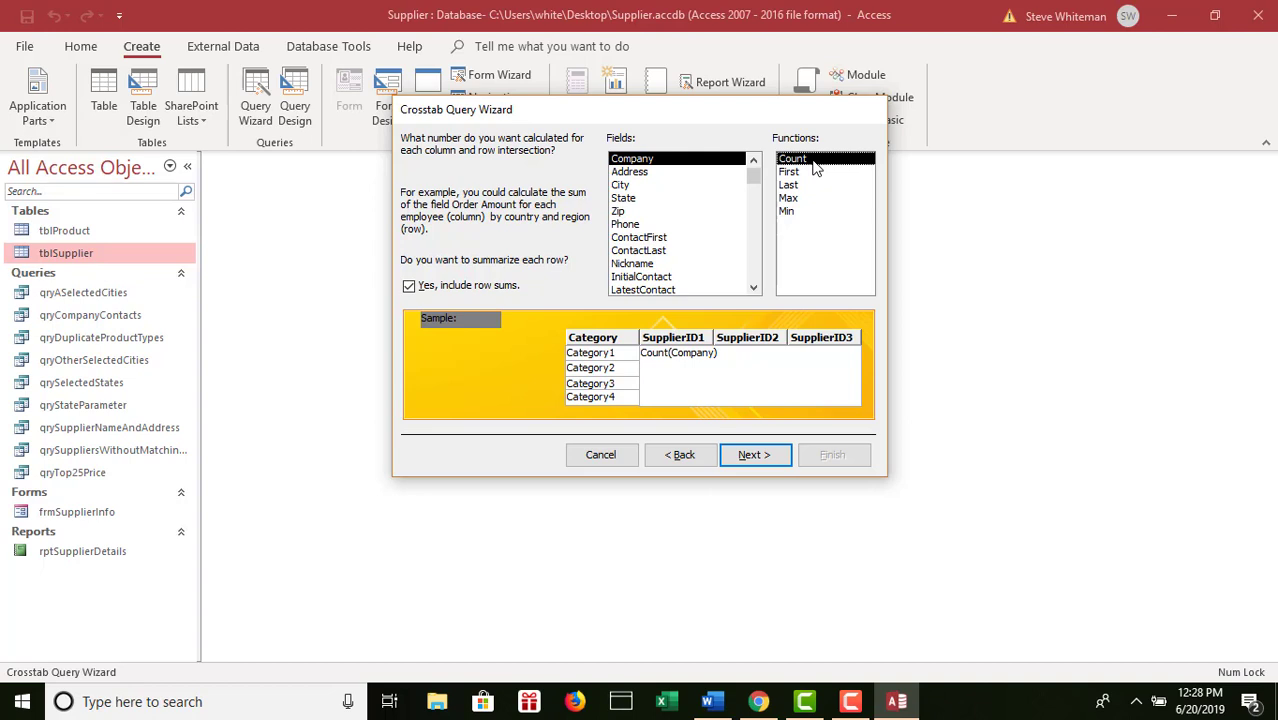
pyautogui.click(688, 156)
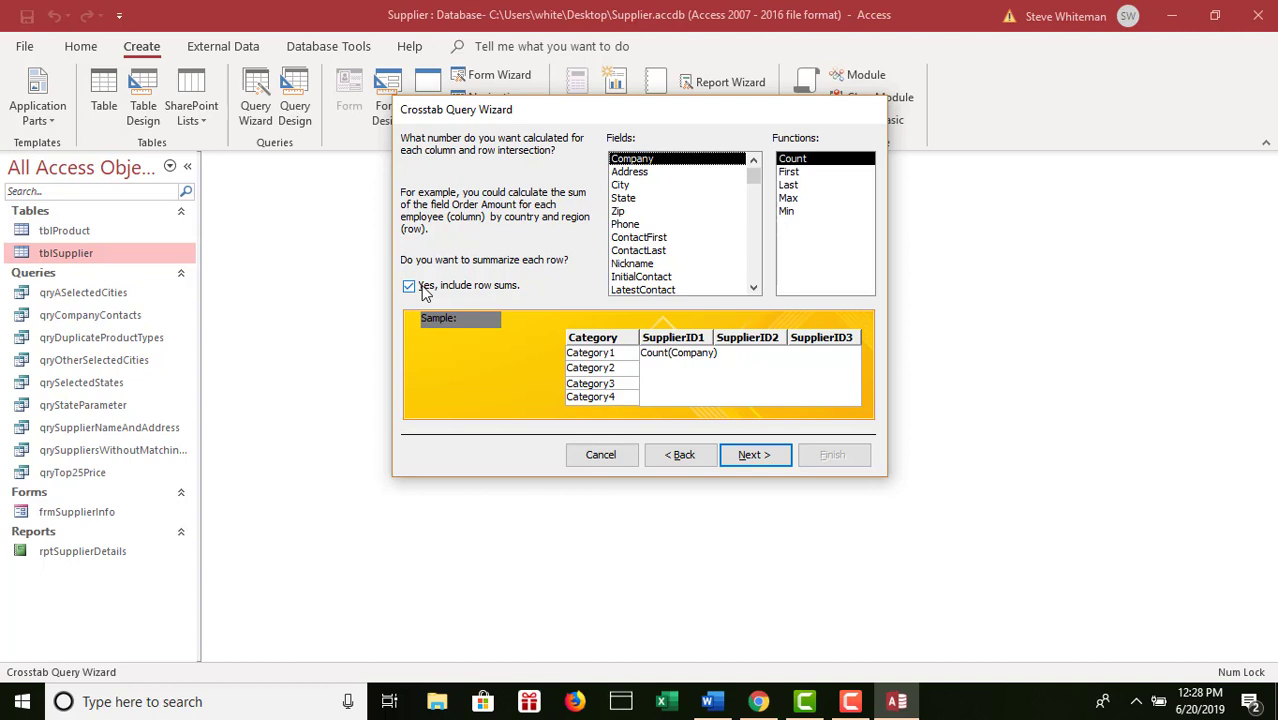
pyautogui.click(758, 455)
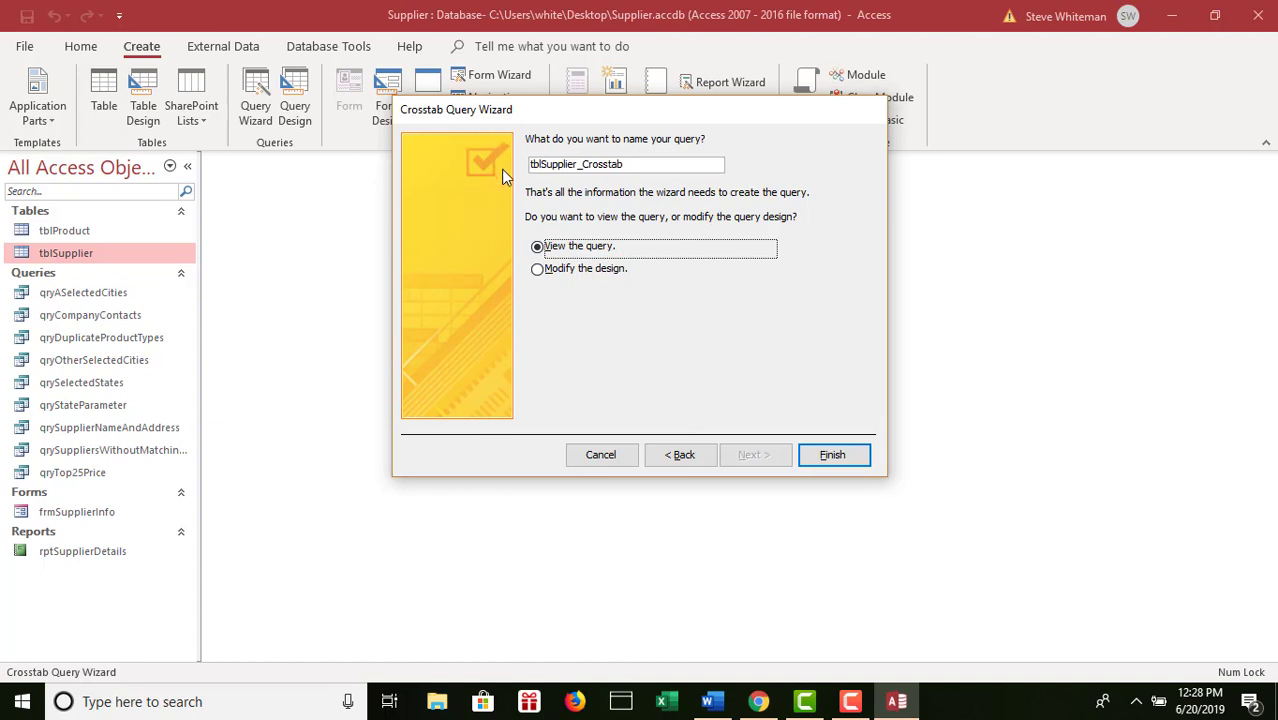
# - Name the crosstab query qrySupplierCategoryCrosstab and finish the wizard so the query opens for viewing
pyautogui.click(657, 164)
pyautogui.moveTo(647, 162); pyautogui.dragTo(459, 205)
pyautogui.press('BackSpace')
pyautogui.press('BackSpace')
pyautogui.press('BackSpace')
pyautogui.press('BackSpace')
pyautogui.press('BackSpace')
pyautogui.press('BackSpace')
pyautogui.press('BackSpace')
pyautogui.press('BackSpace')
pyautogui.press('BackSpace')
pyautogui.press('BackSpace')
pyautogui.press('BackSpace')
pyautogui.press('BackSpace')
pyautogui.press('BackSpace')
pyautogui.press('BackSpace')
pyautogui.press('BackSpace')
pyautogui.press('BackSpace')
pyautogui.press('BackSpace')
pyautogui.press('BackSpace')
pyautogui.press('BackSpace')
pyautogui.press('BackSpace')
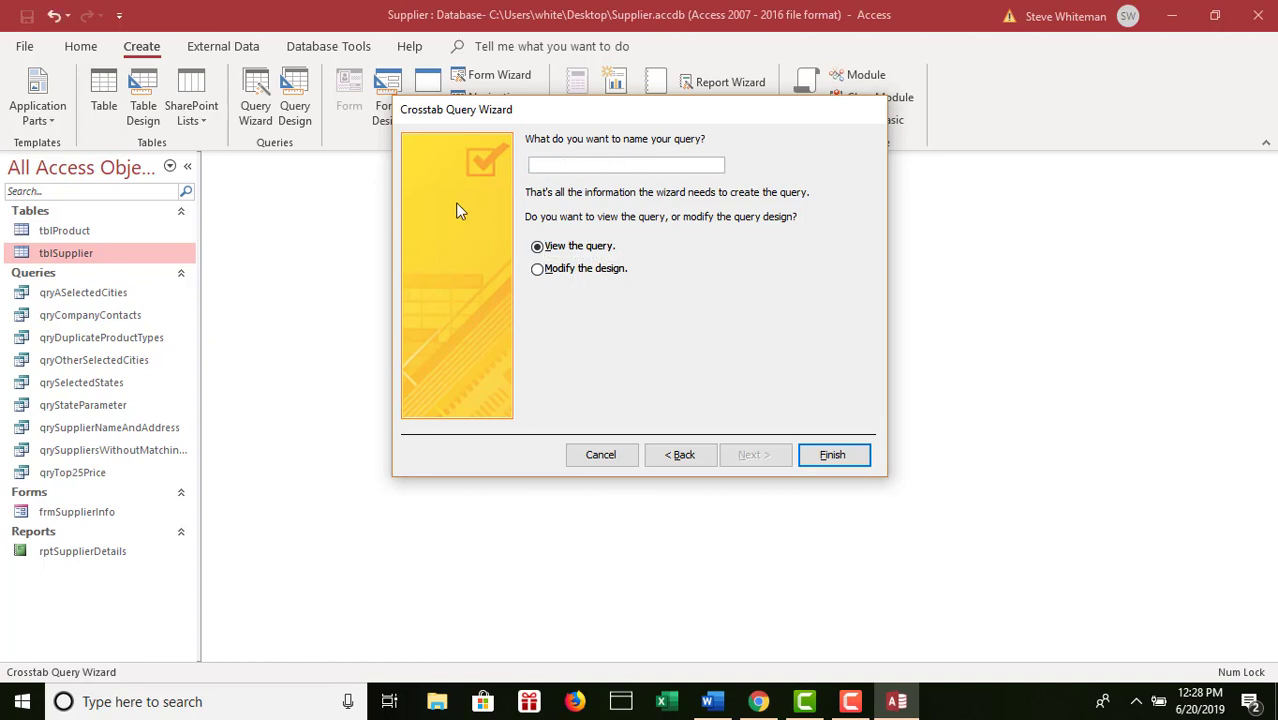
pyautogui.write('qrySupplierCategoryCro')
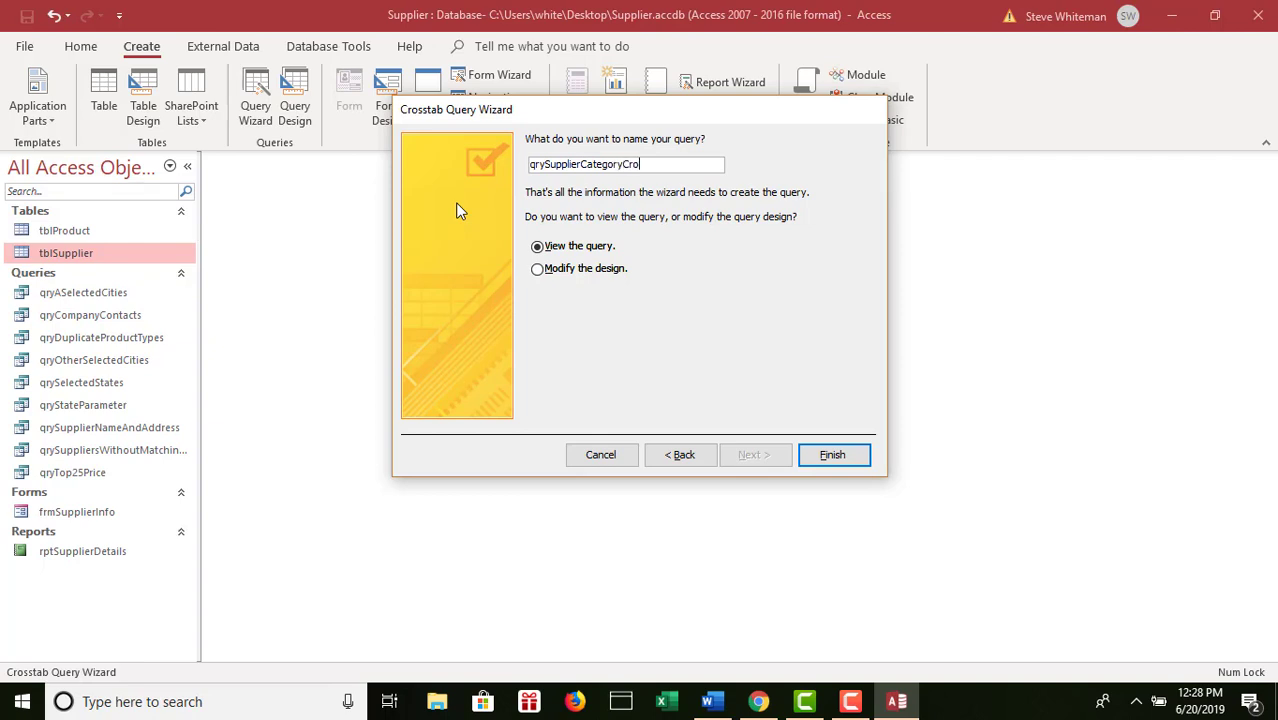
pyautogui.write('sstab')
pyautogui.click(835, 455)
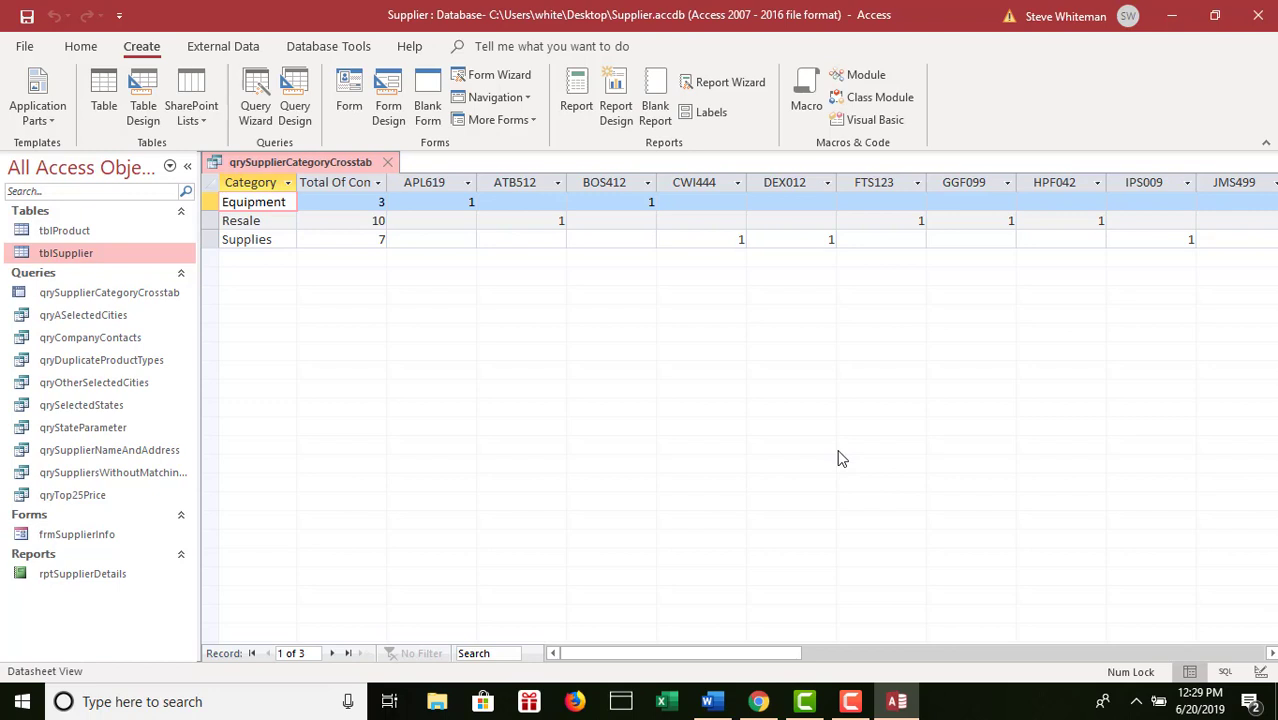
# - Change the crosstab query's row-total column name to Total Of Companies in Design view, and run the query
pyautogui.doubleClick(386, 182)
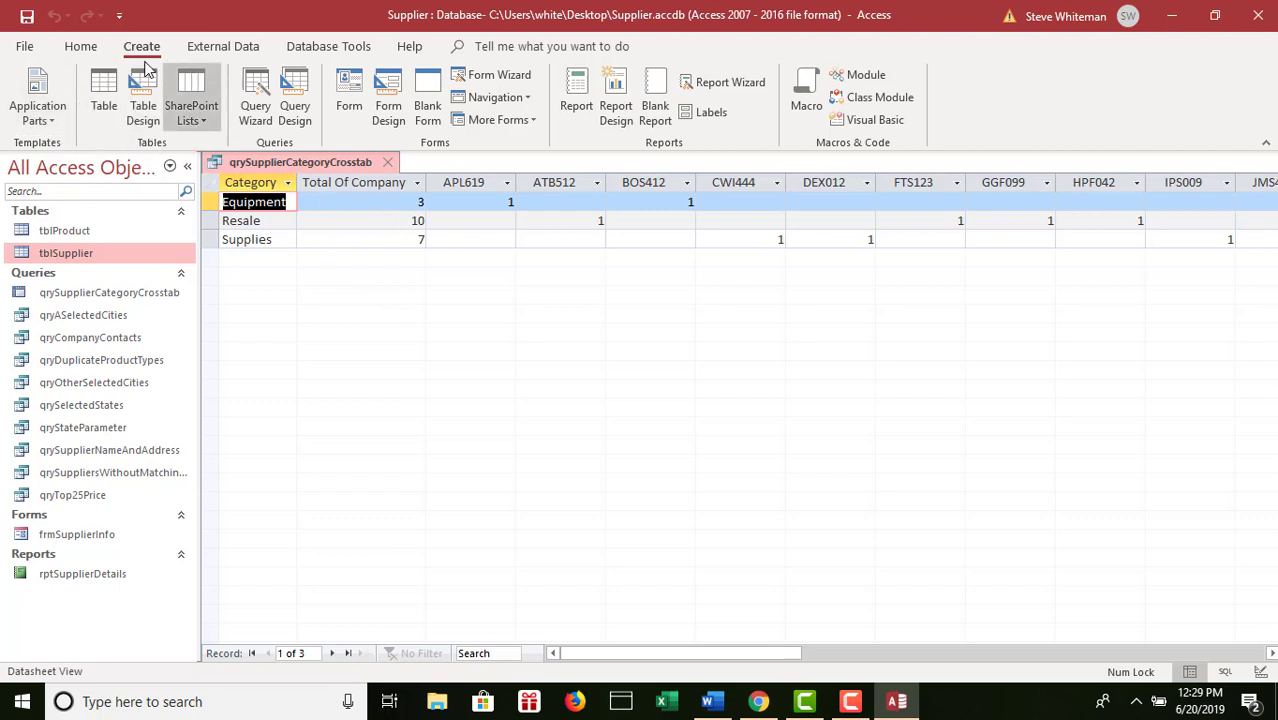
pyautogui.click(90, 50)
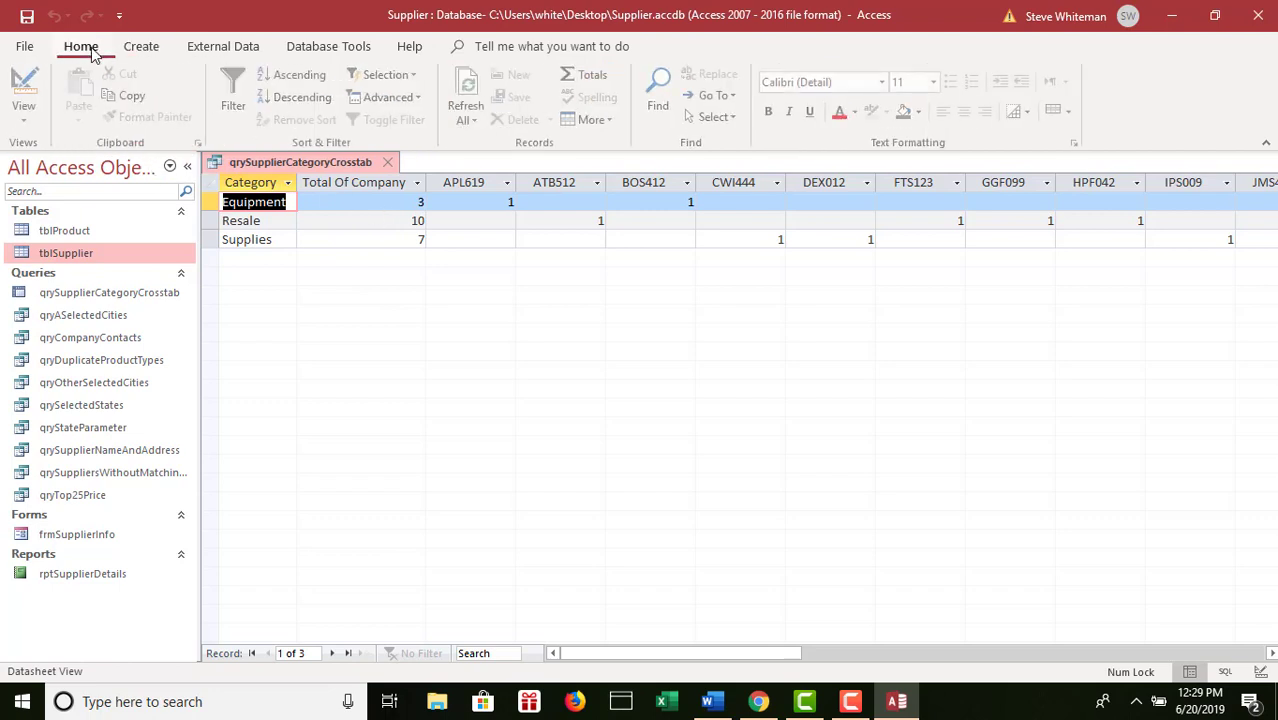
pyautogui.click(40, 118)
pyautogui.click(72, 250)
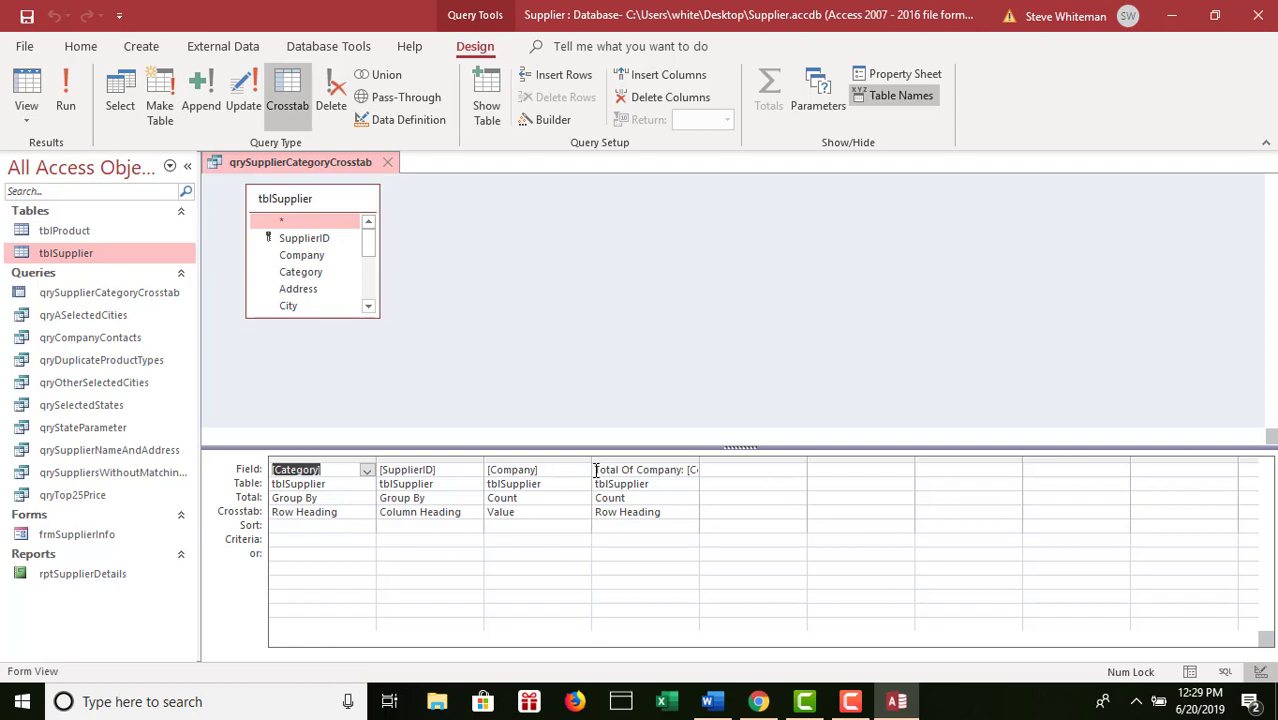
pyautogui.click(677, 471)
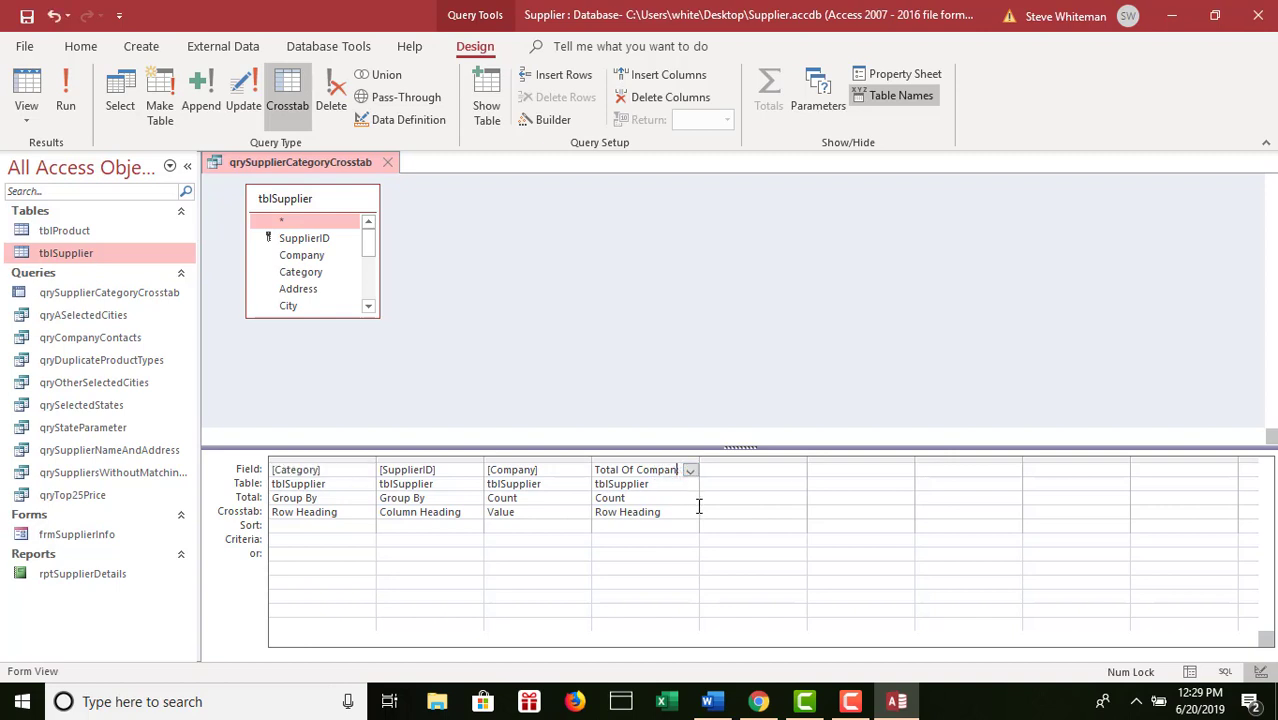
pyautogui.press('Delete')
pyautogui.write('ies')
pyautogui.write(': [C')
pyautogui.click(63, 68)
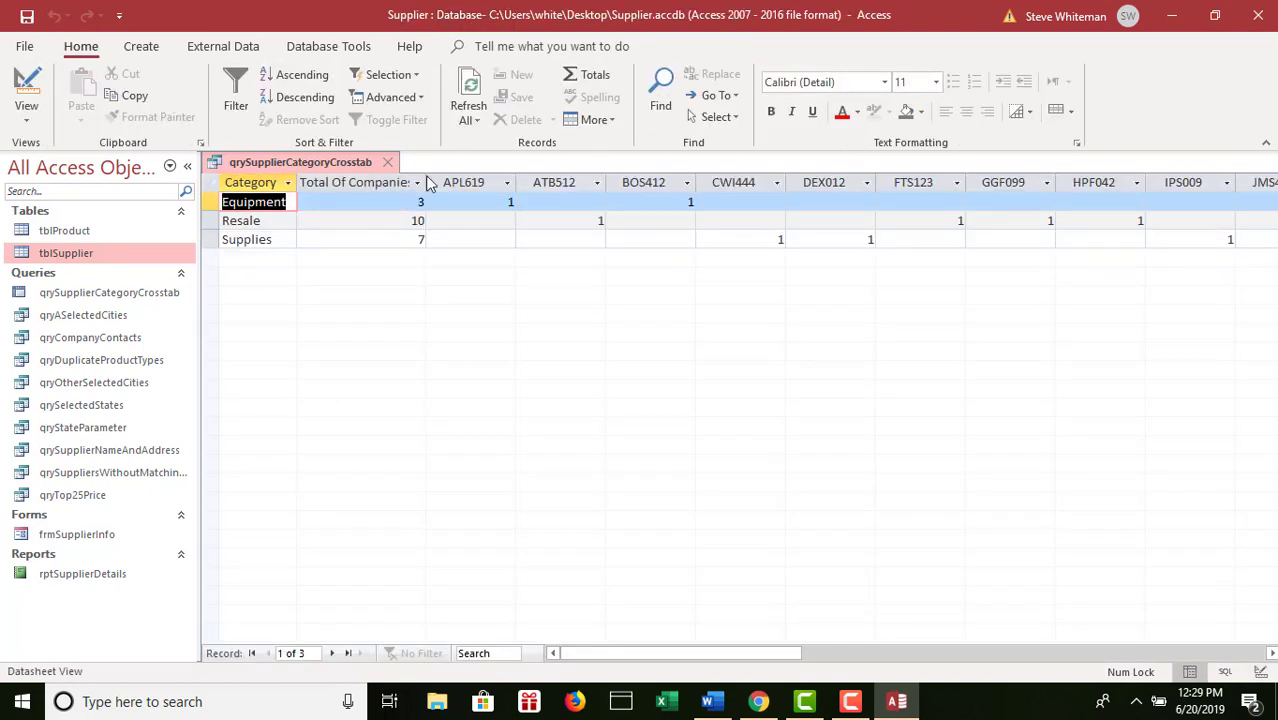
# - Fit the Total Of Companies column to its heading, and save and close qrySupplierCategoryCrosstab
pyautogui.doubleClick(427, 182)
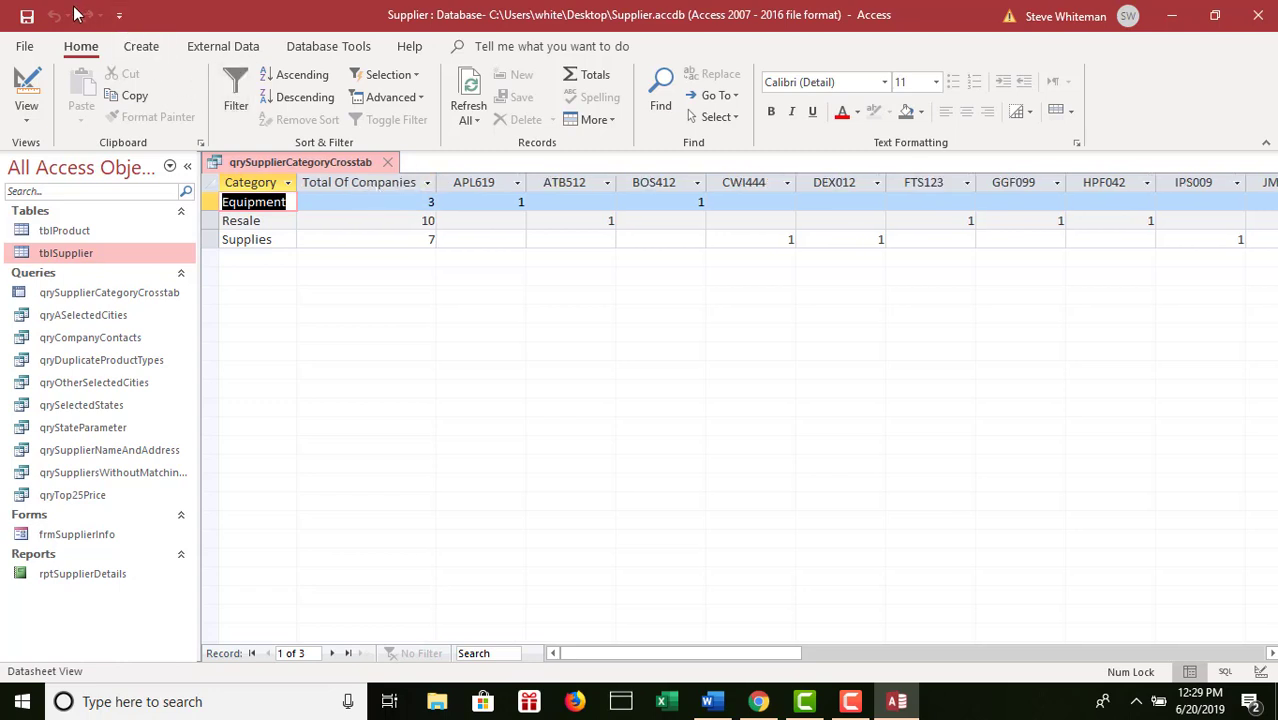
pyautogui.click(27, 18)
pyautogui.click(392, 166)
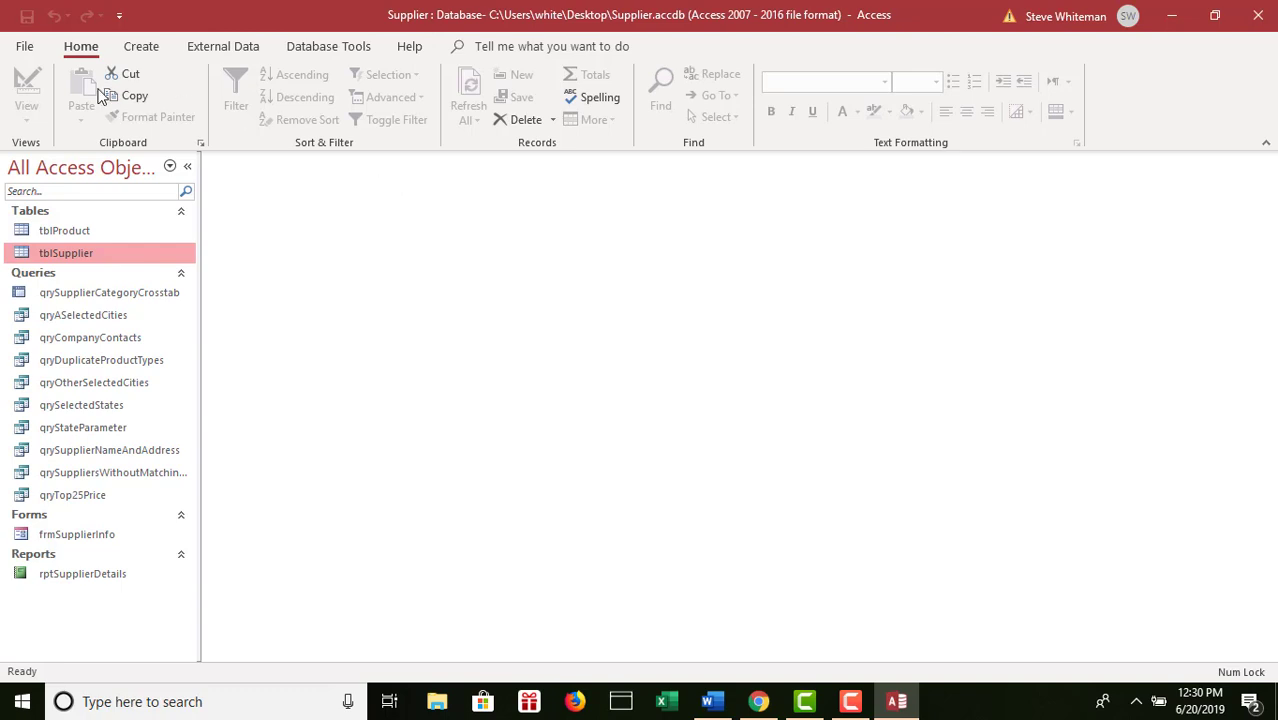
# - Open tblProduct in Design view and review the objects that depend on it
pyautogui.doubleClick(61, 231)
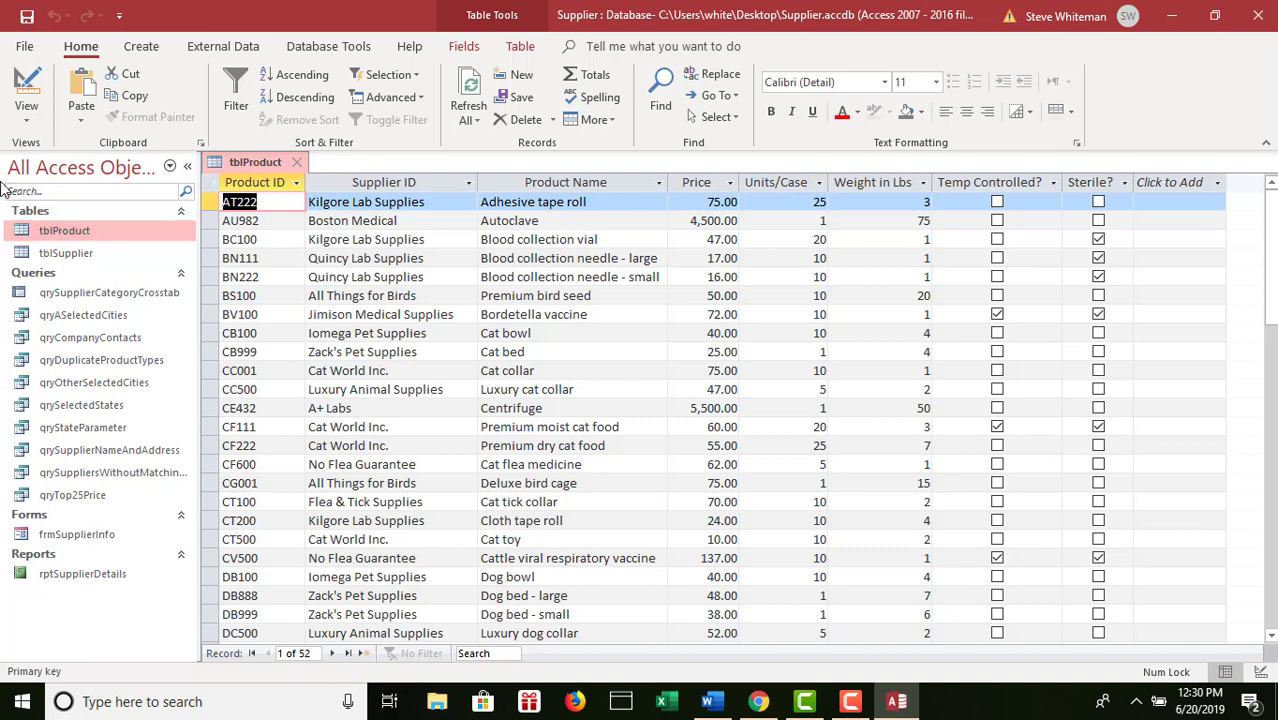
pyautogui.click(35, 122)
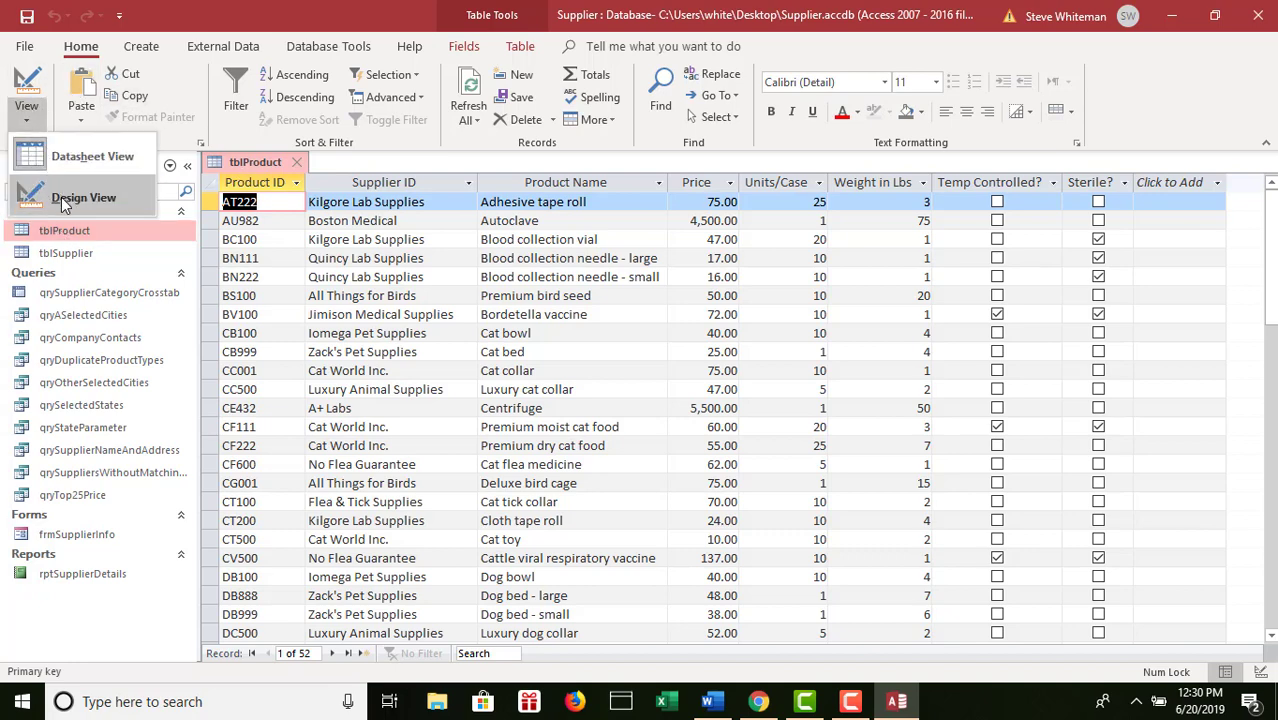
pyautogui.click(61, 197)
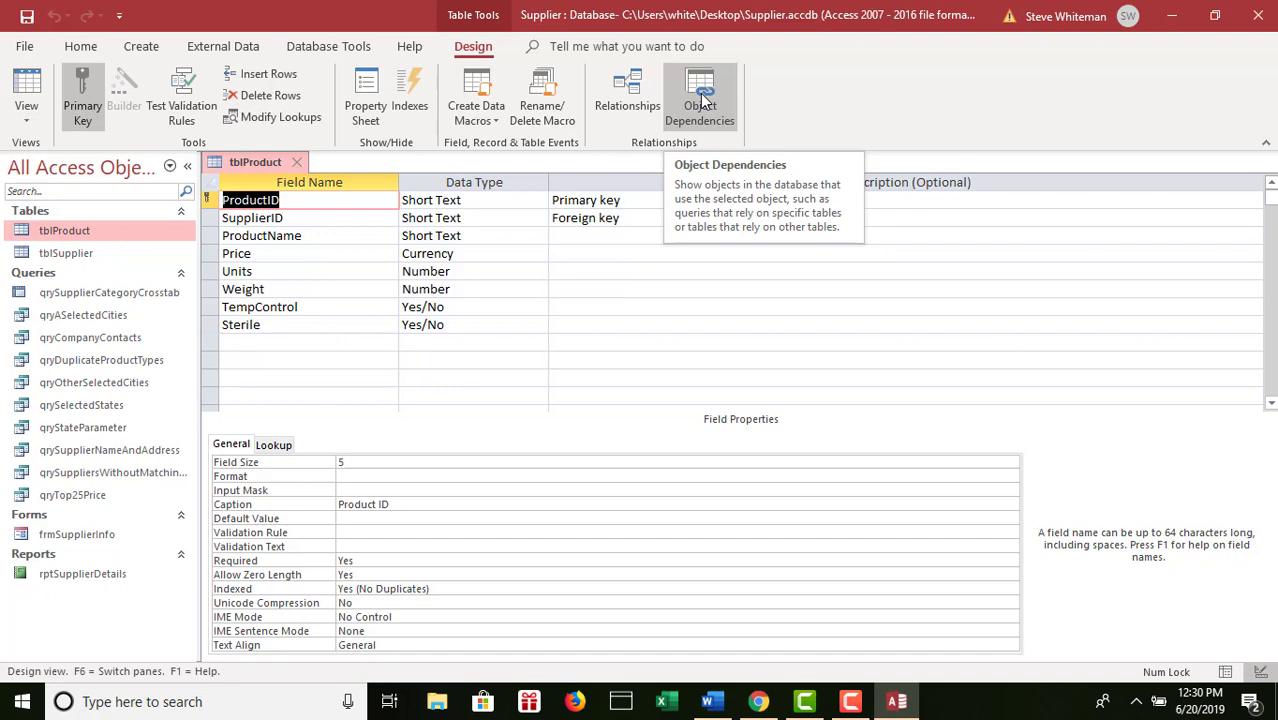
pyautogui.click(704, 100)
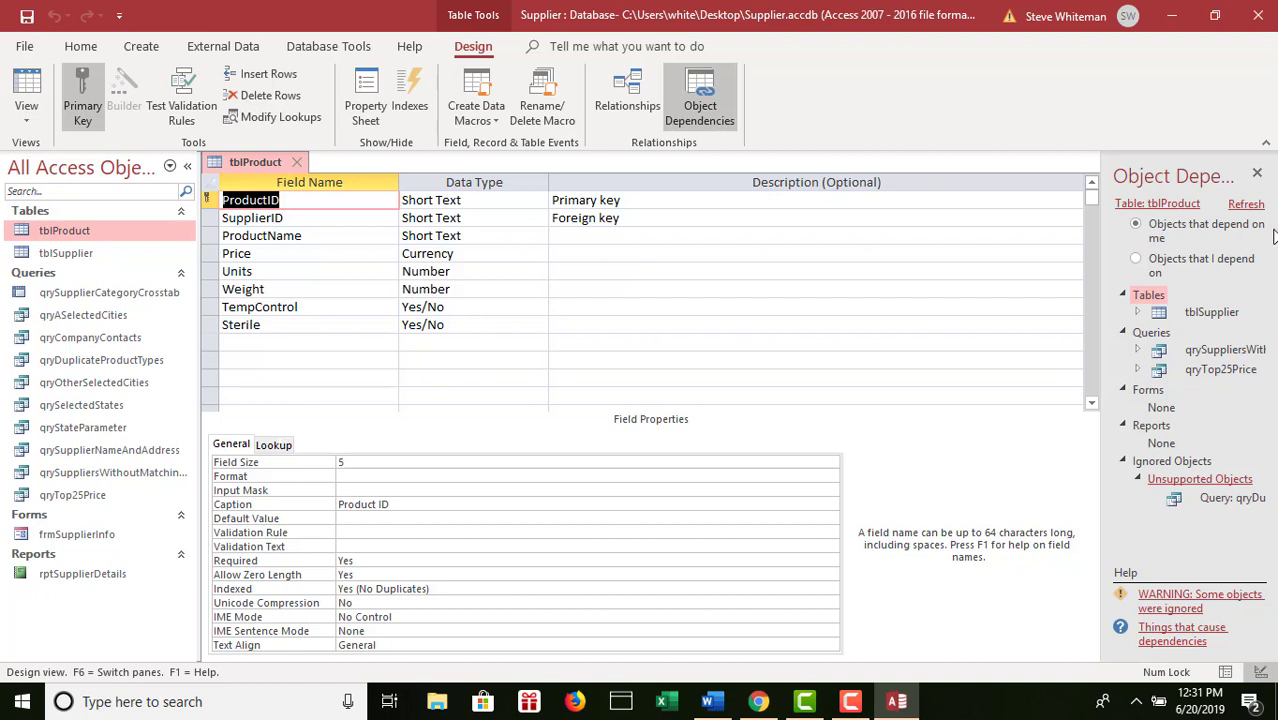
pyautogui.click(1257, 174)
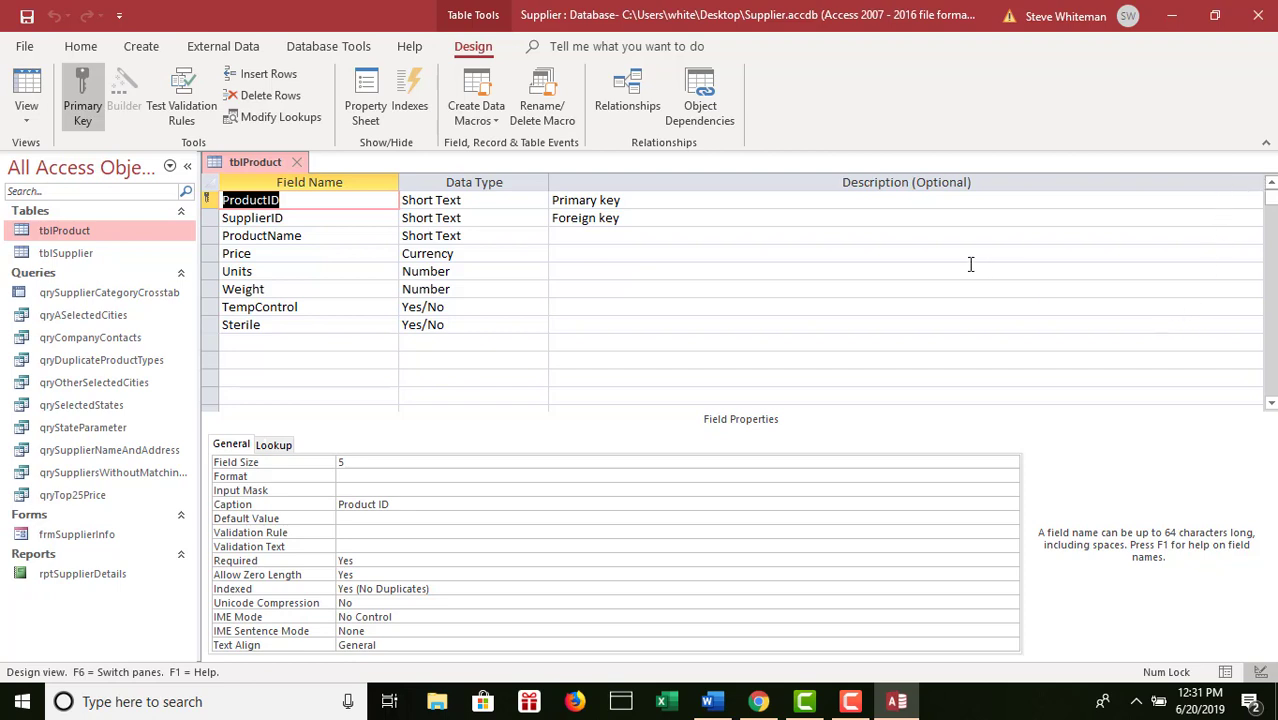
# - Set the validation rule of tblProduct's Price field to >0
pyautogui.click(286, 257)
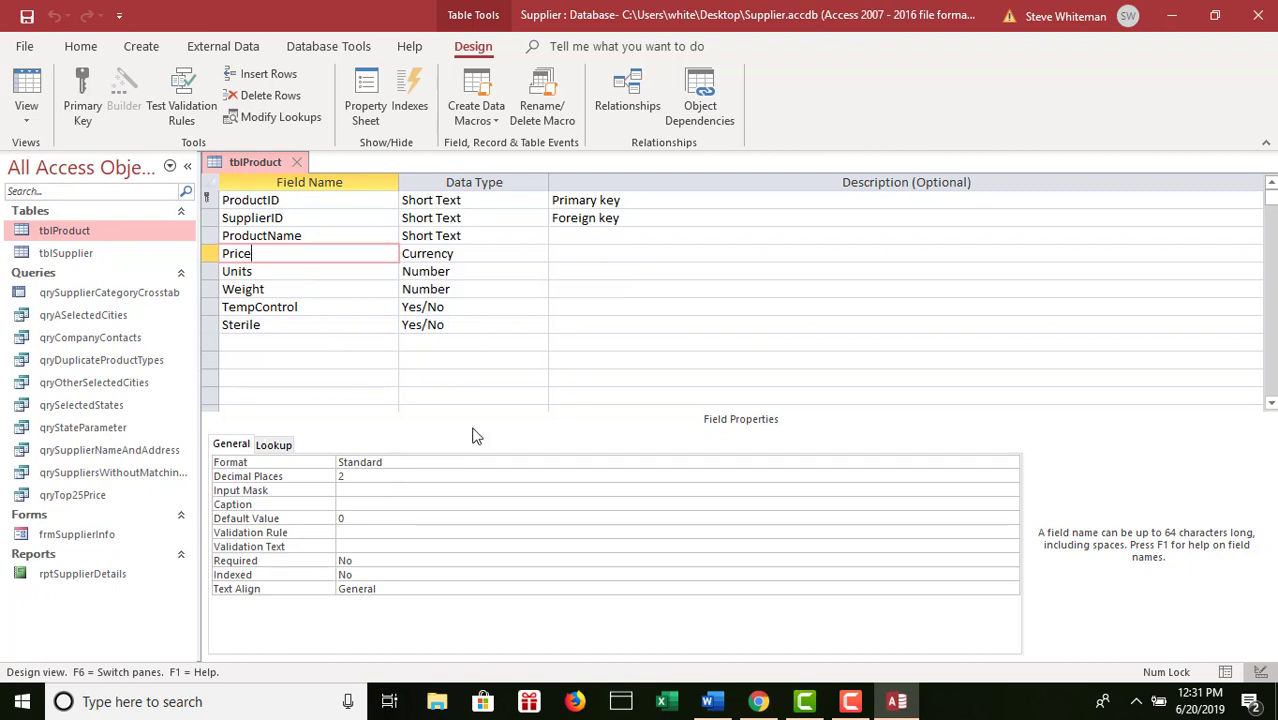
pyautogui.click(363, 531)
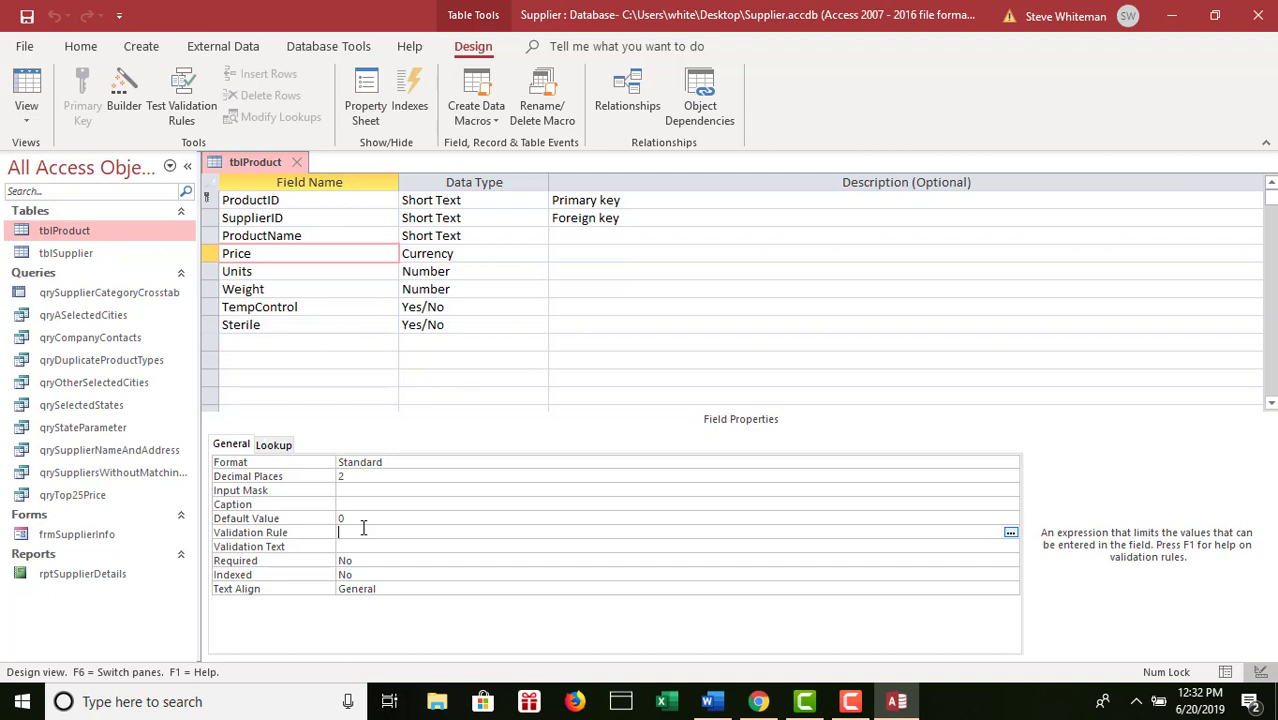
pyautogui.write('.')
pyautogui.press('BackSpace')
pyautogui.write('>0')
# - Set the Price field's validation text to "All prices must be greater than zero"
pyautogui.click(358, 548)
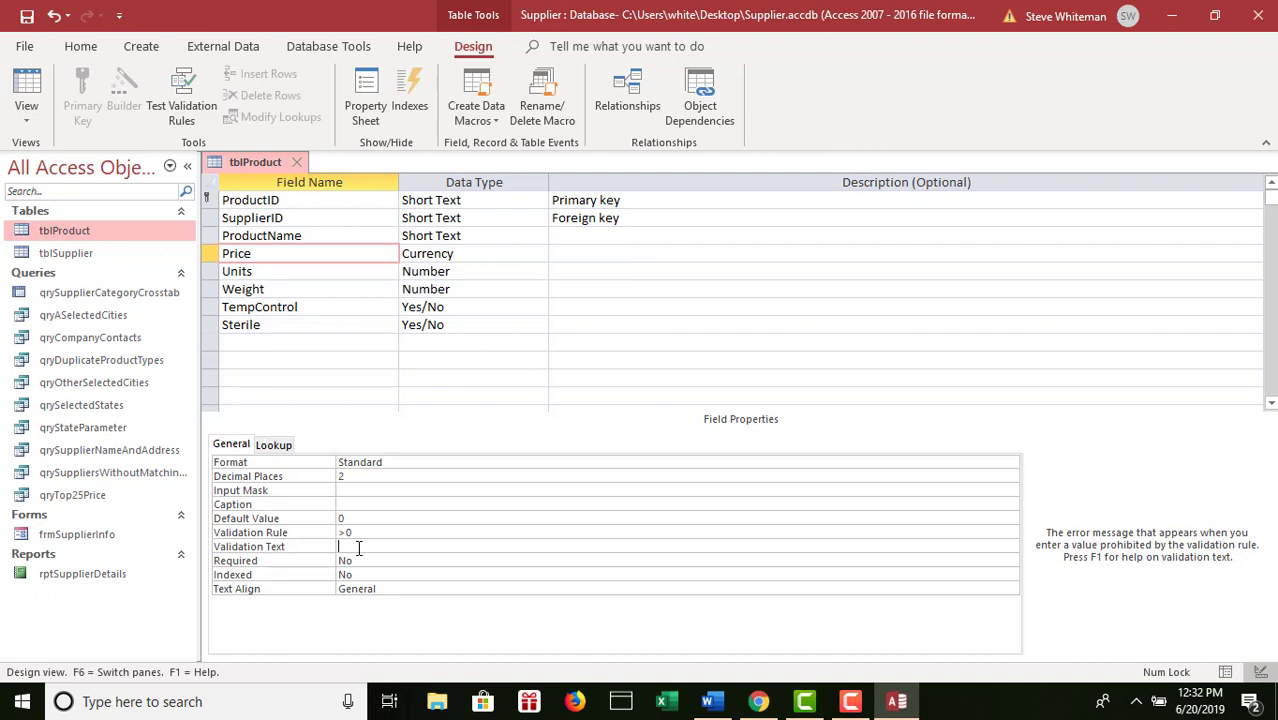
pyautogui.write('All prices musr')
pyautogui.press('BackSpace')
pyautogui.write('t be greater than zerp')
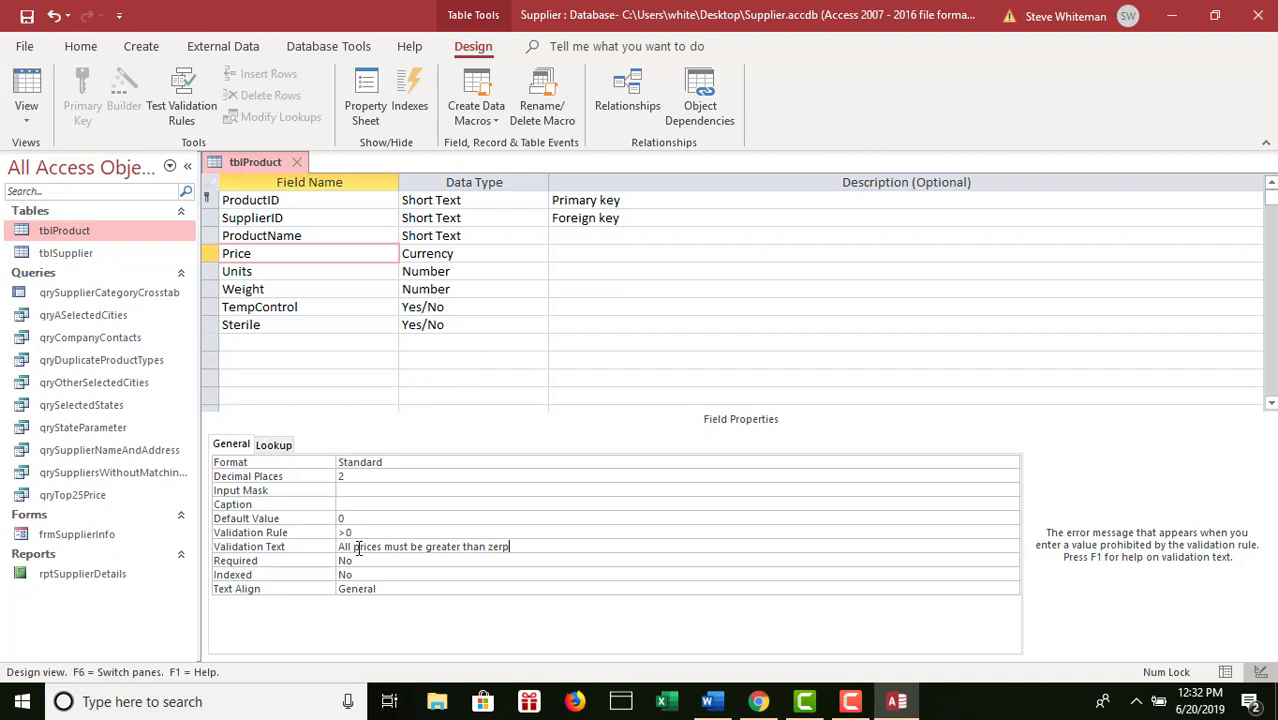
pyautogui.press('BackSpace')
pyautogui.write('o')
# - Switch tblProduct to Datasheet view, saving the table and testing existing data against the new rule
pyautogui.click(28, 115)
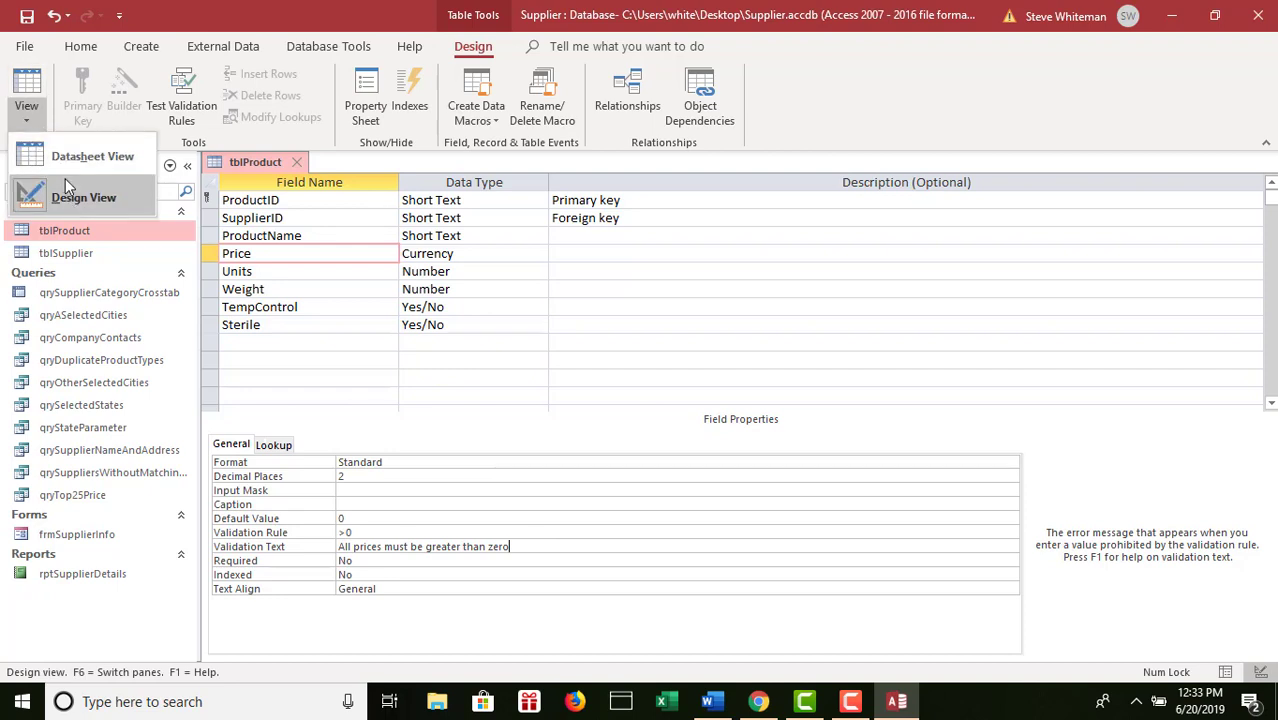
pyautogui.click(65, 165)
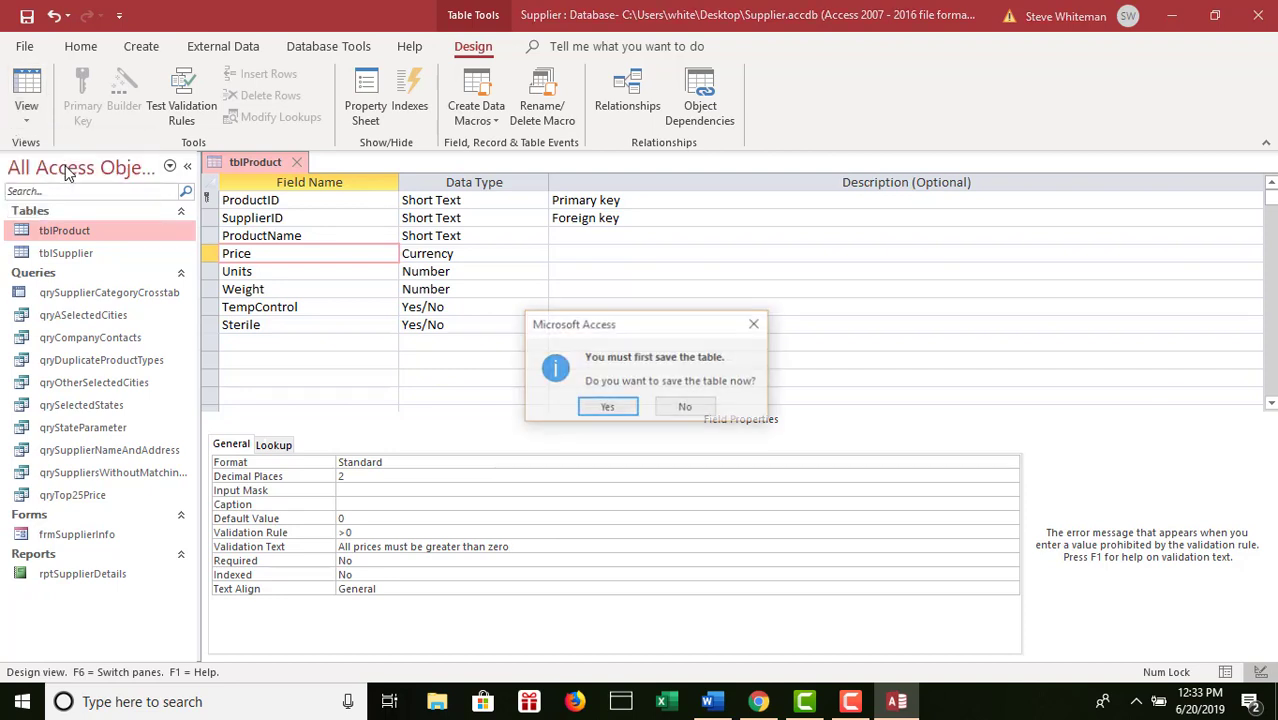
pyautogui.click(608, 407)
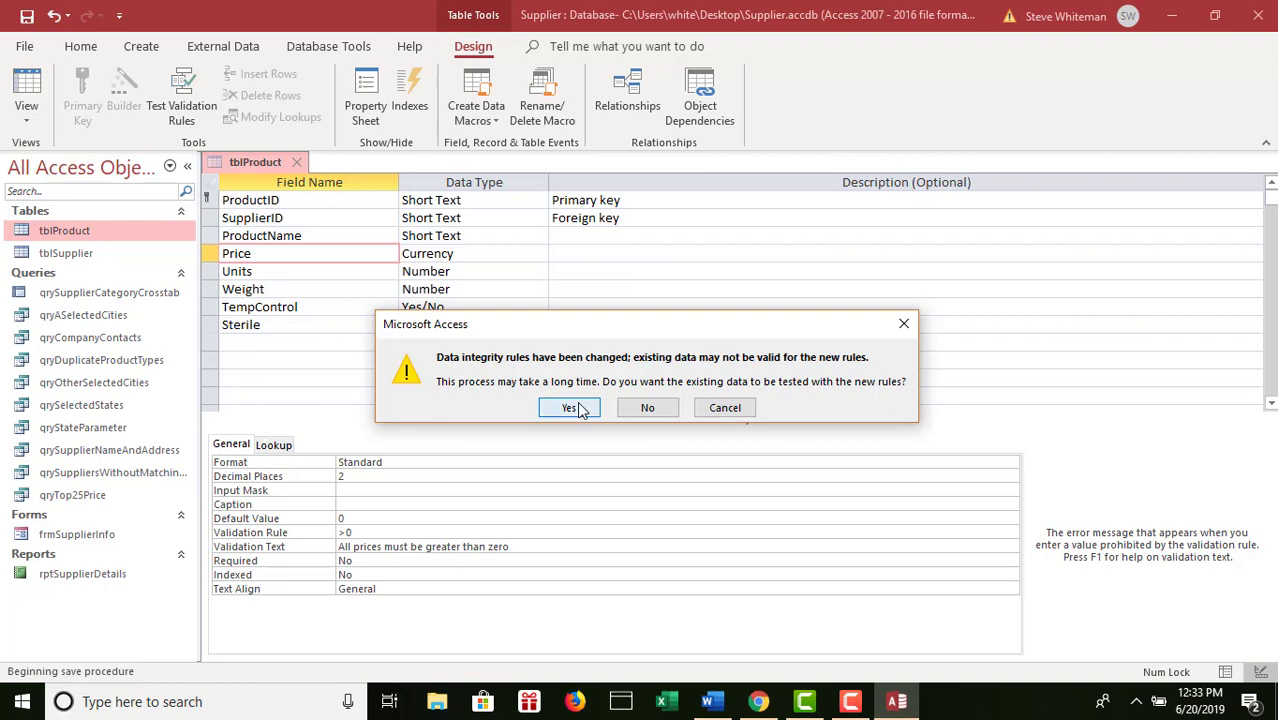
pyautogui.click(578, 409)
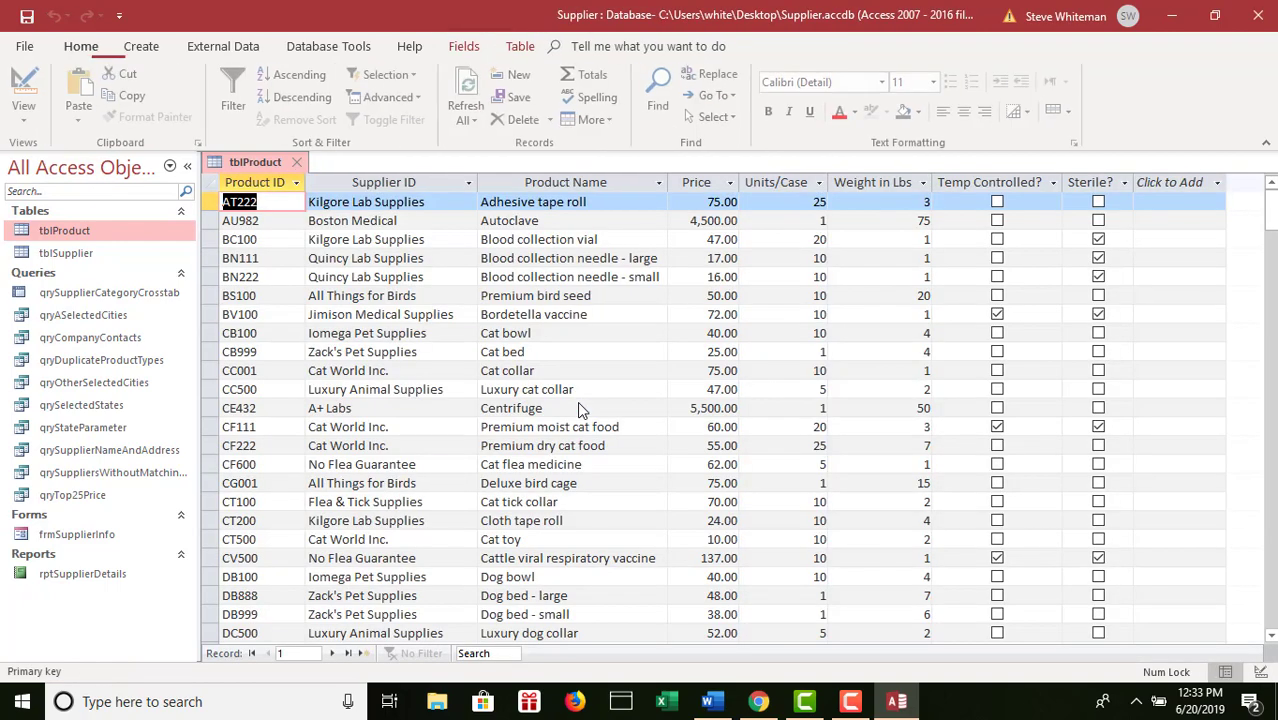
# - Test the Price validation rule by entering 0 for the Adhesive tape roll, and cancel the entry
pyautogui.click(725, 201)
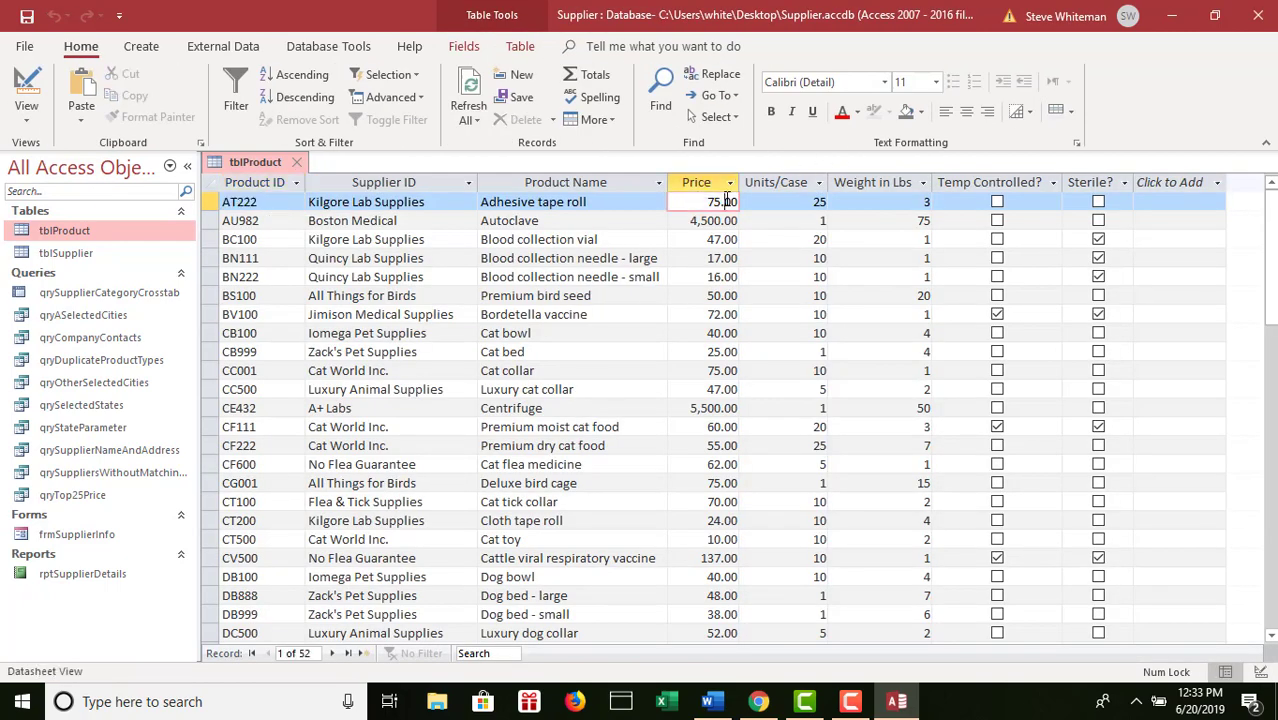
pyautogui.doubleClick(727, 201)
pyautogui.click(693, 203)
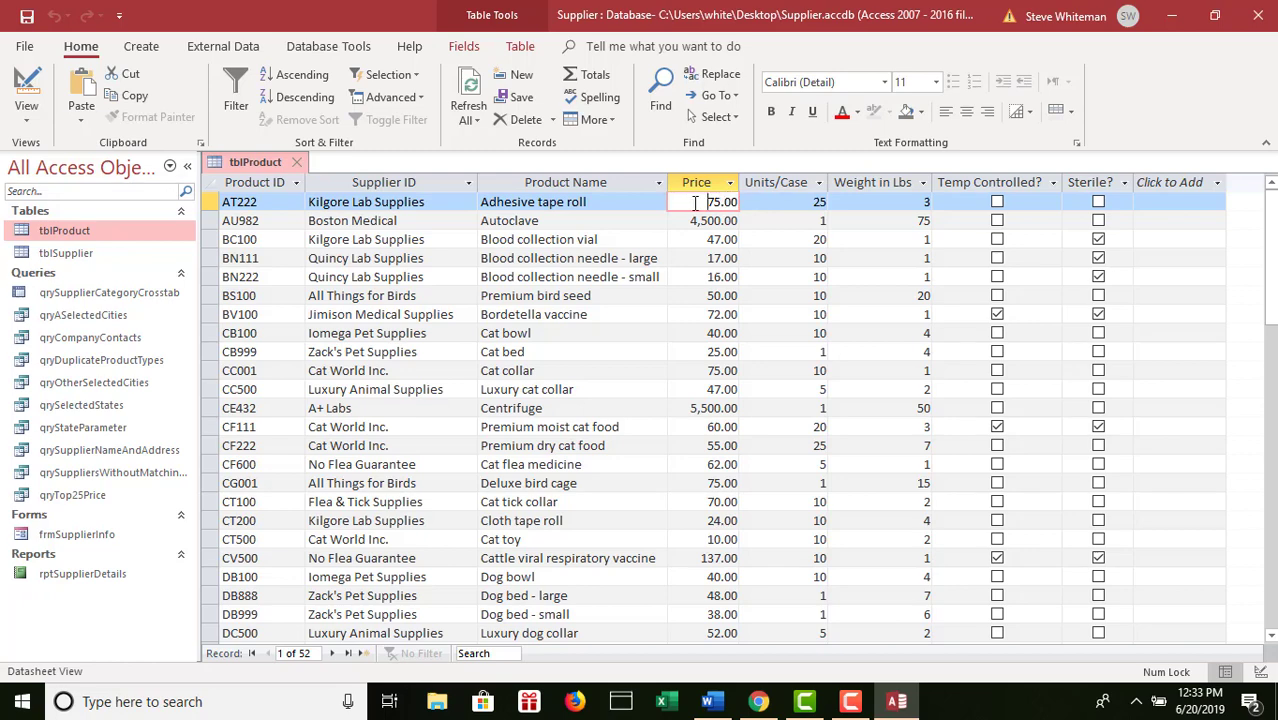
pyautogui.moveTo(706, 205); pyautogui.dragTo(763, 200)
pyautogui.write('0')
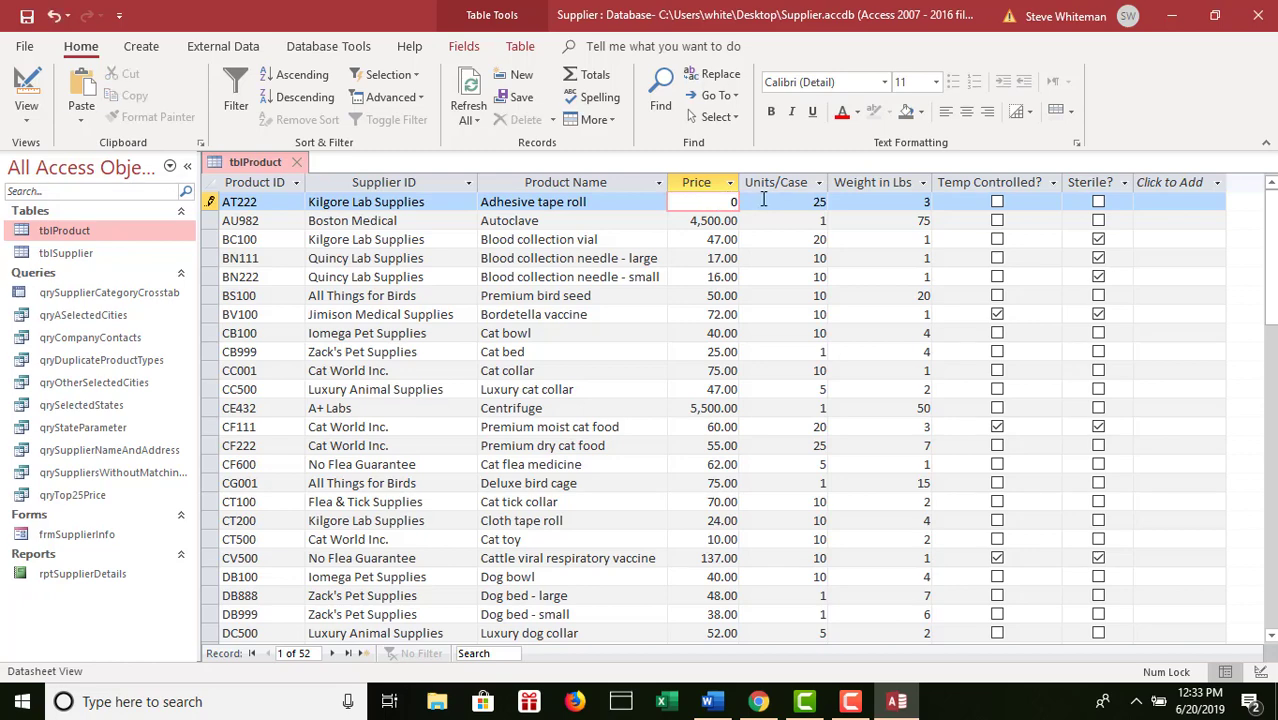
pyautogui.press('Return')
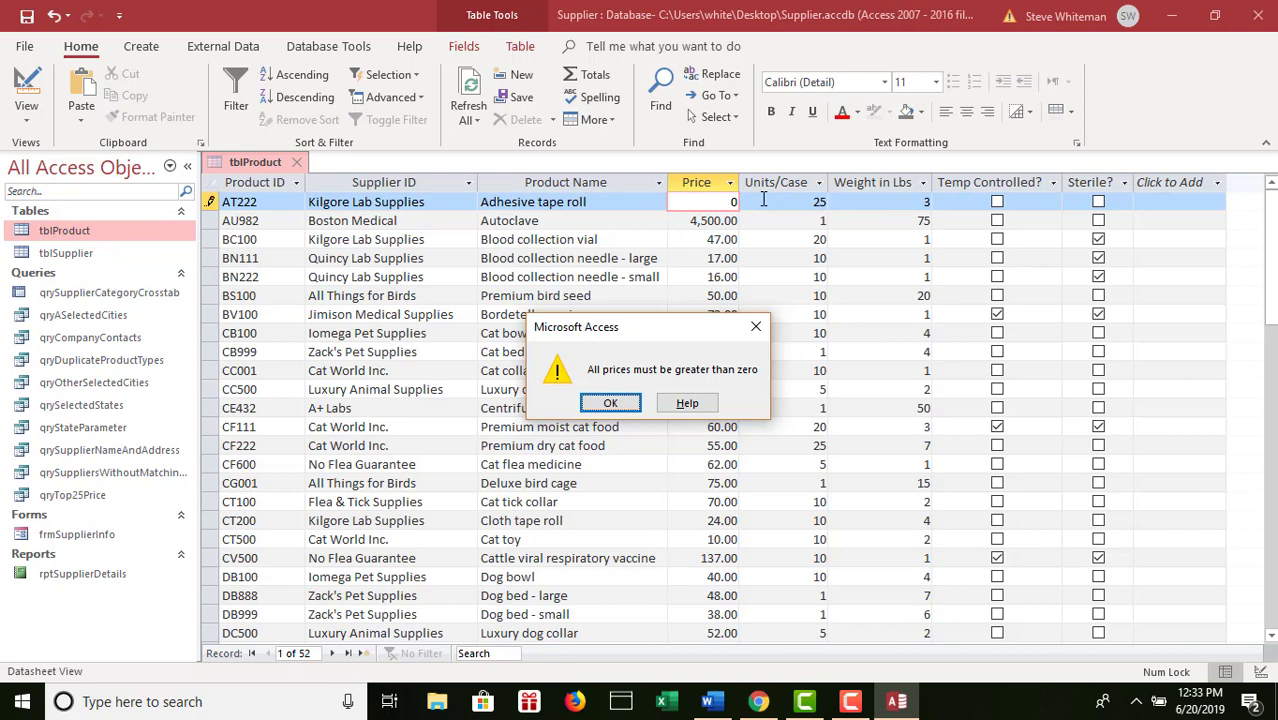
pyautogui.click(622, 403)
pyautogui.press('Escape')
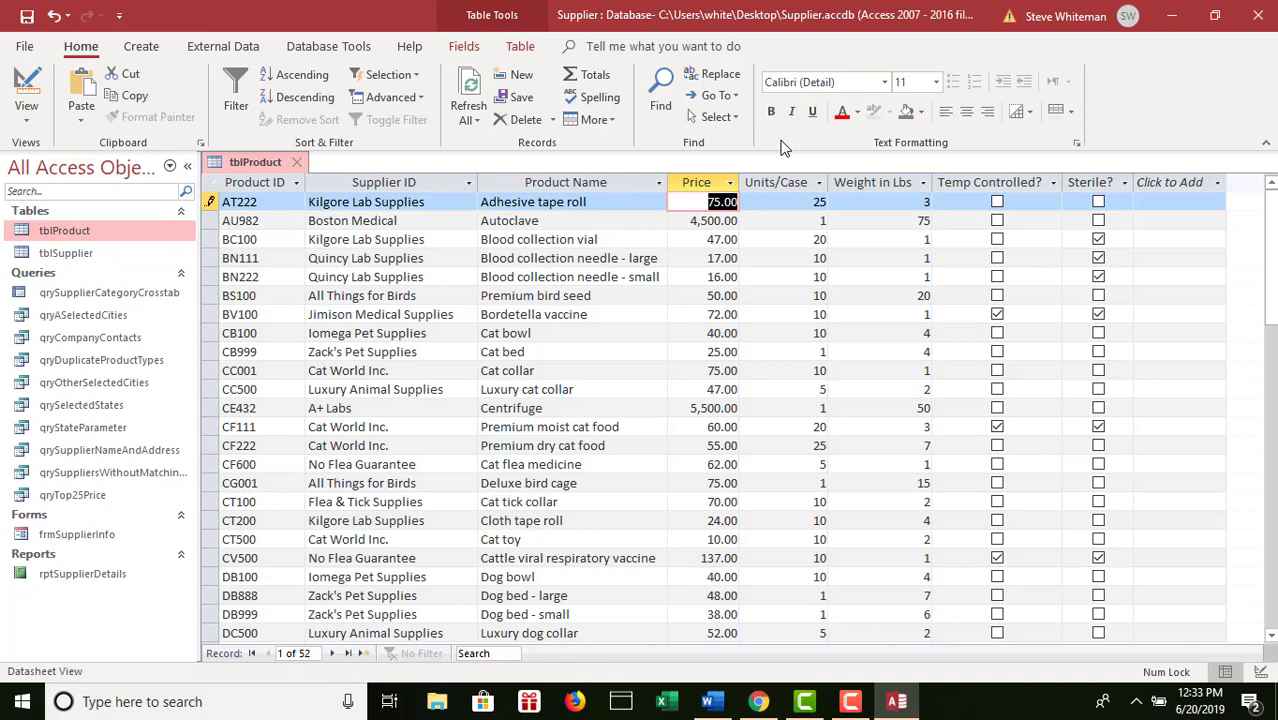
# - Save and close tblProduct, and open the tblSupplier table in Design view
pyautogui.click(27, 16)
pyautogui.click(301, 163)
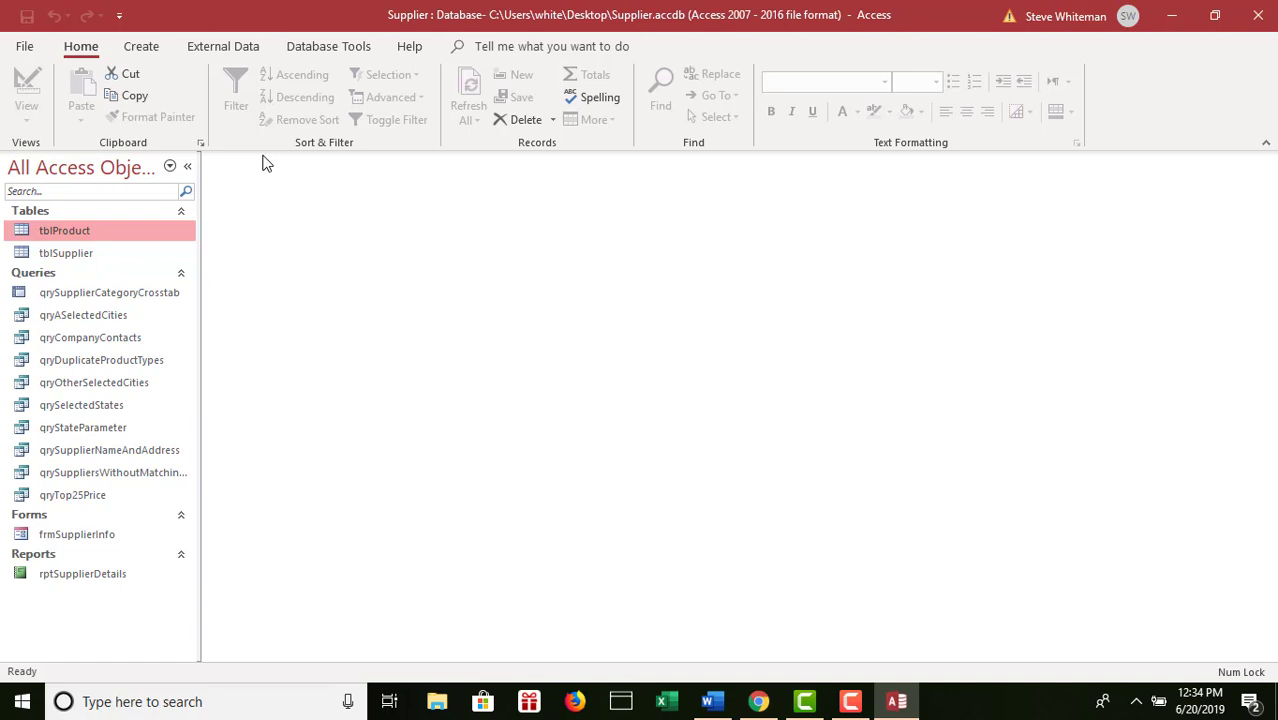
pyautogui.click(113, 255)
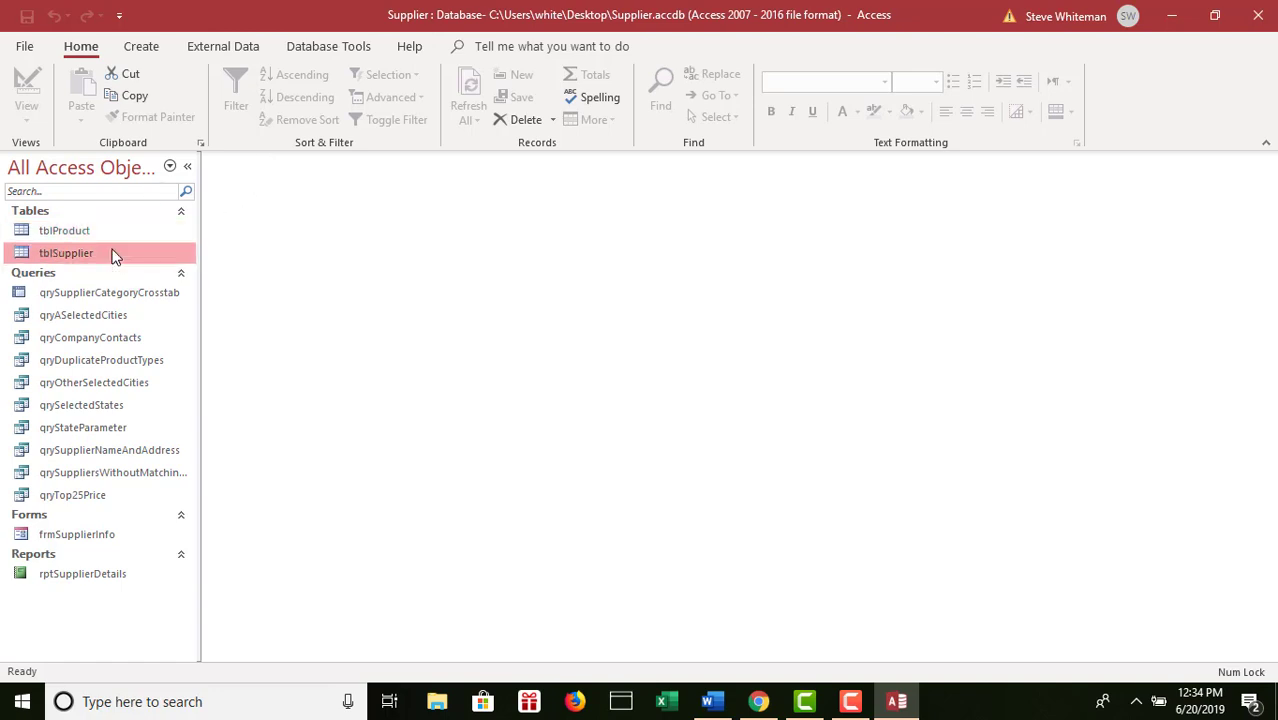
pyautogui.rightClick(113, 257)
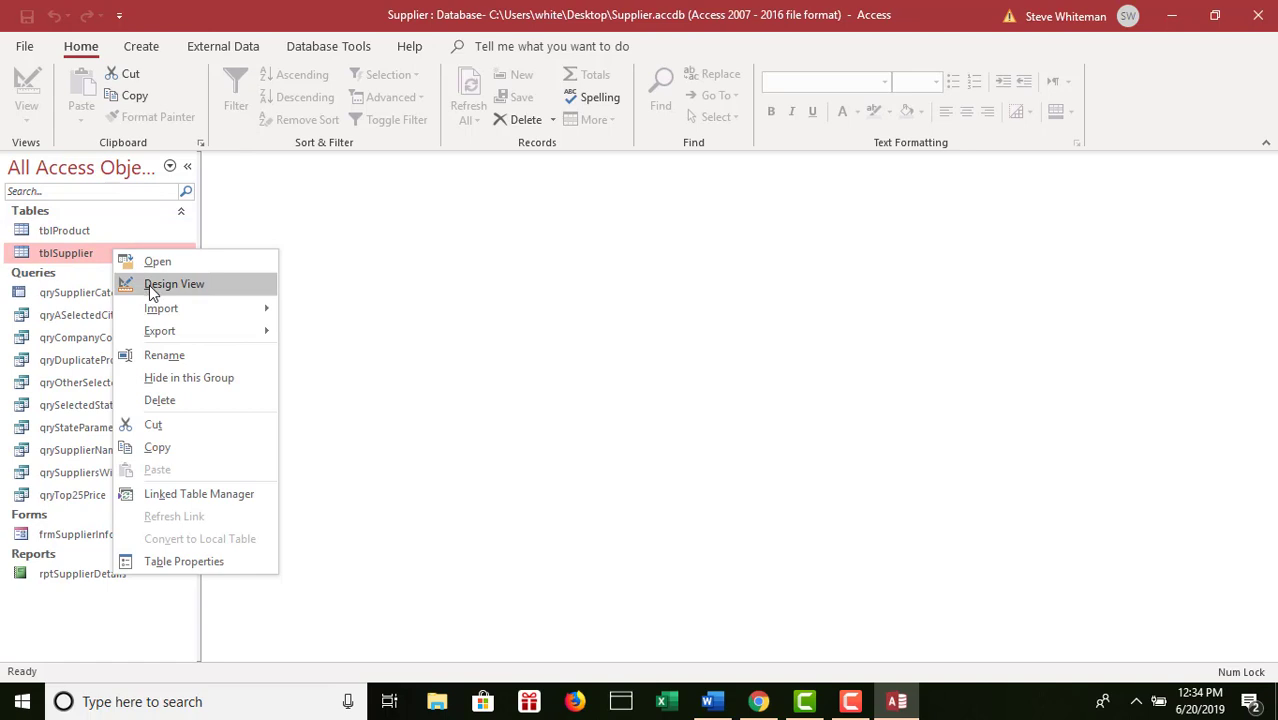
pyautogui.click(149, 285)
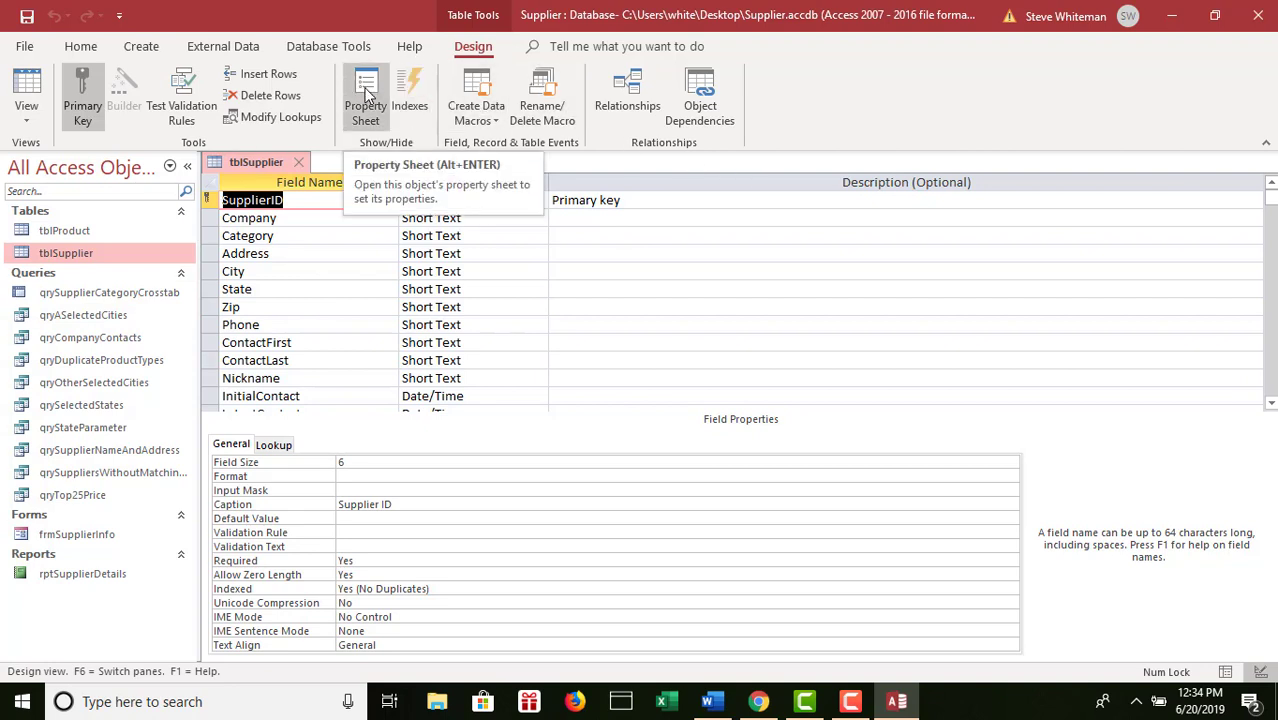
# - Build the tblSupplier table's validation rule as [ContactFirst]<=[ContactLast] in its table properties
pyautogui.click(368, 93)
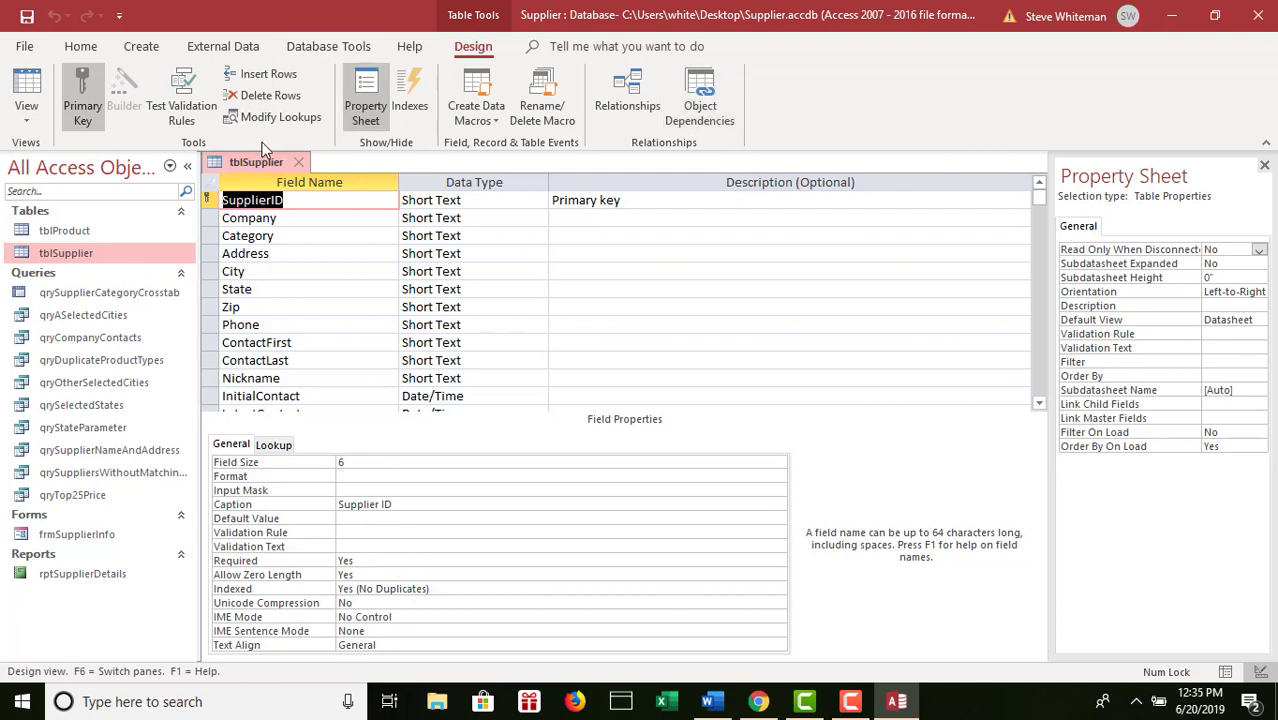
pyautogui.click(1217, 337)
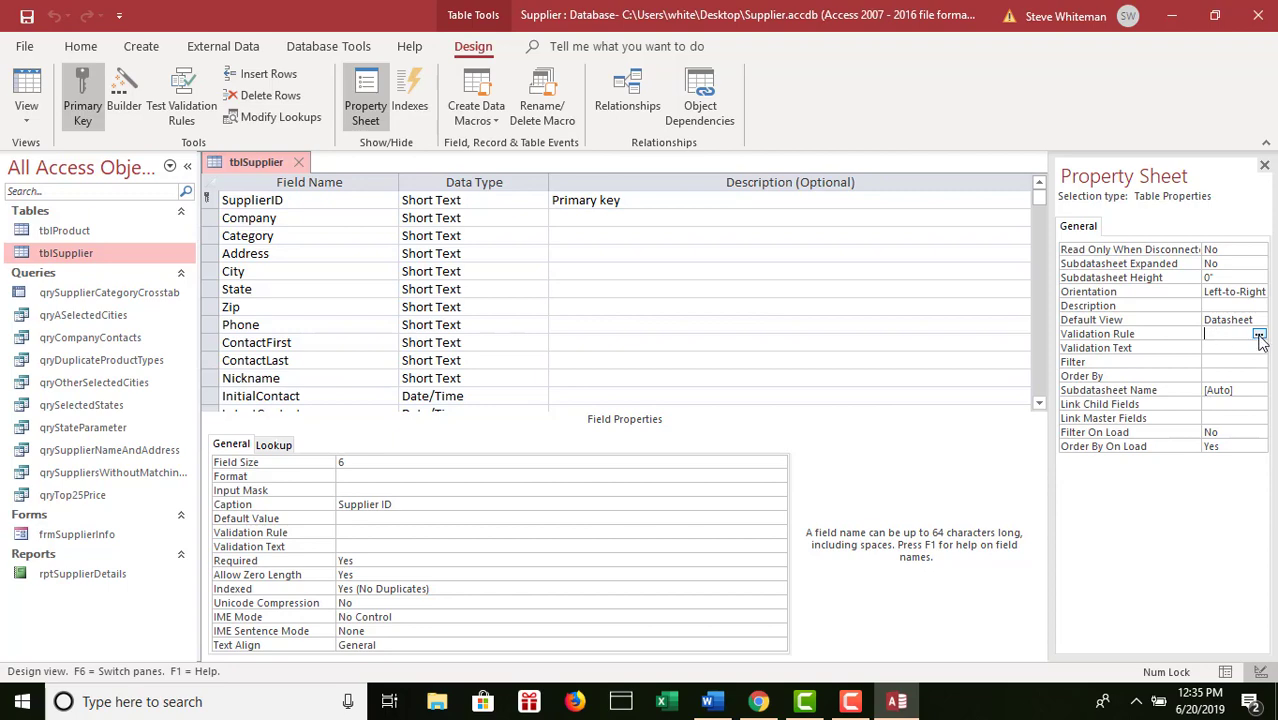
pyautogui.click(1259, 335)
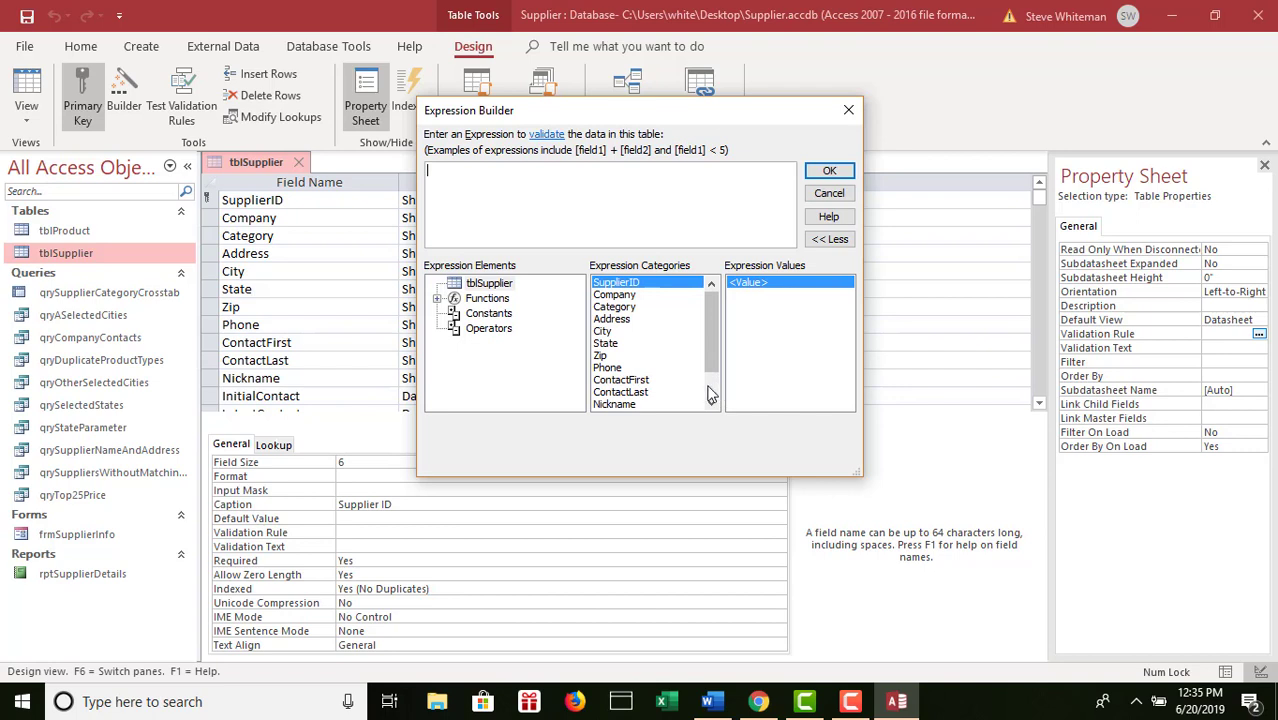
pyautogui.doubleClick(630, 382)
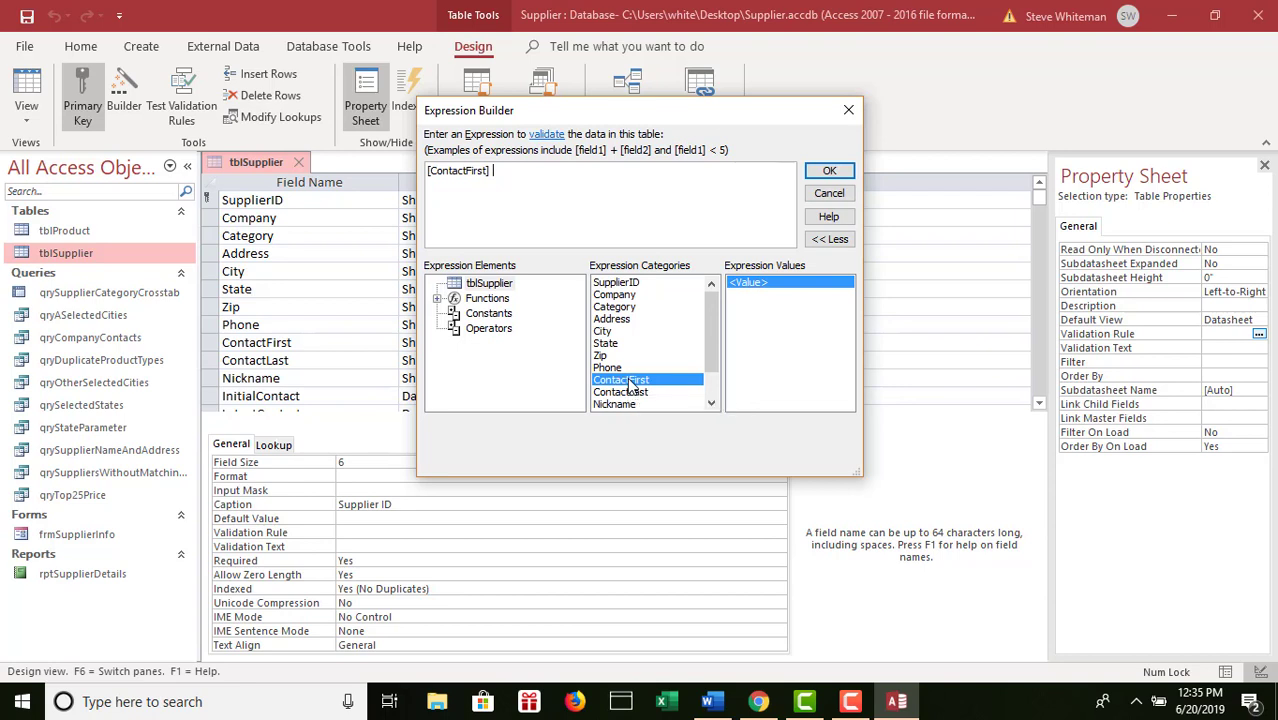
pyautogui.write('<=')
pyautogui.click(646, 395)
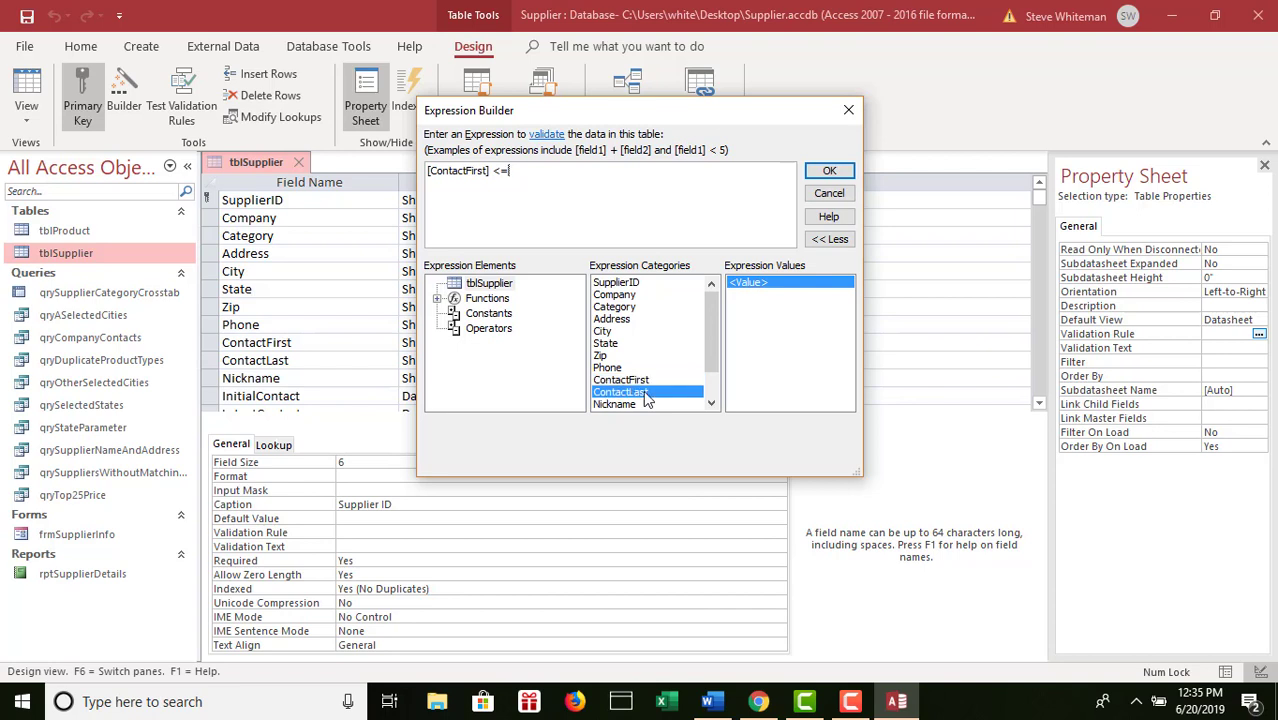
pyautogui.doubleClick(646, 395)
pyautogui.click(828, 172)
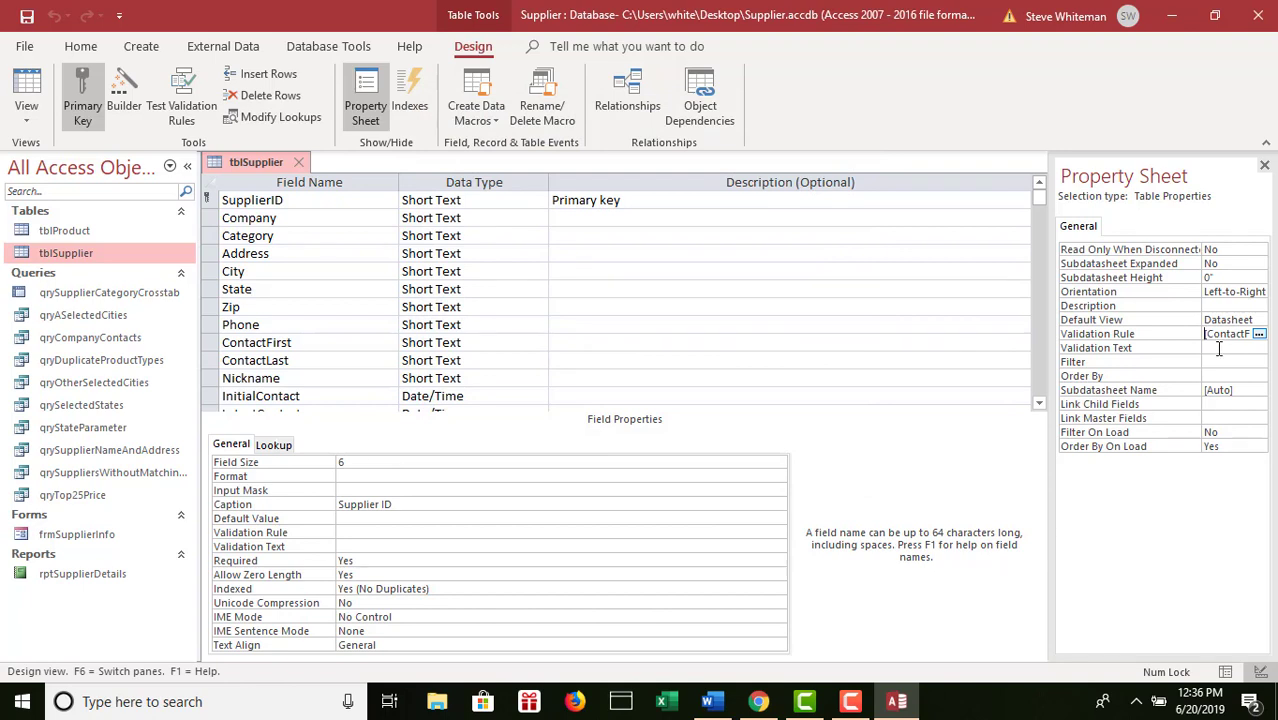
# - Set the tblSupplier table's validation text to "Latest contact Date cannot be prior to the initial contact date"
pyautogui.click(1218, 347)
pyautogui.write('Late')
pyautogui.write('st')
pyautogui.write('ontact')
pyautogui.write(' Date')
pyautogui.write(' cannot')
pyautogui.write(' br')
pyautogui.write('io')
pyautogui.write('r t')
pyautogui.write('o th')
pyautogui.write('e in')
pyautogui.write('itial')
pyautogui.write(' cont')
pyautogui.write('ac')
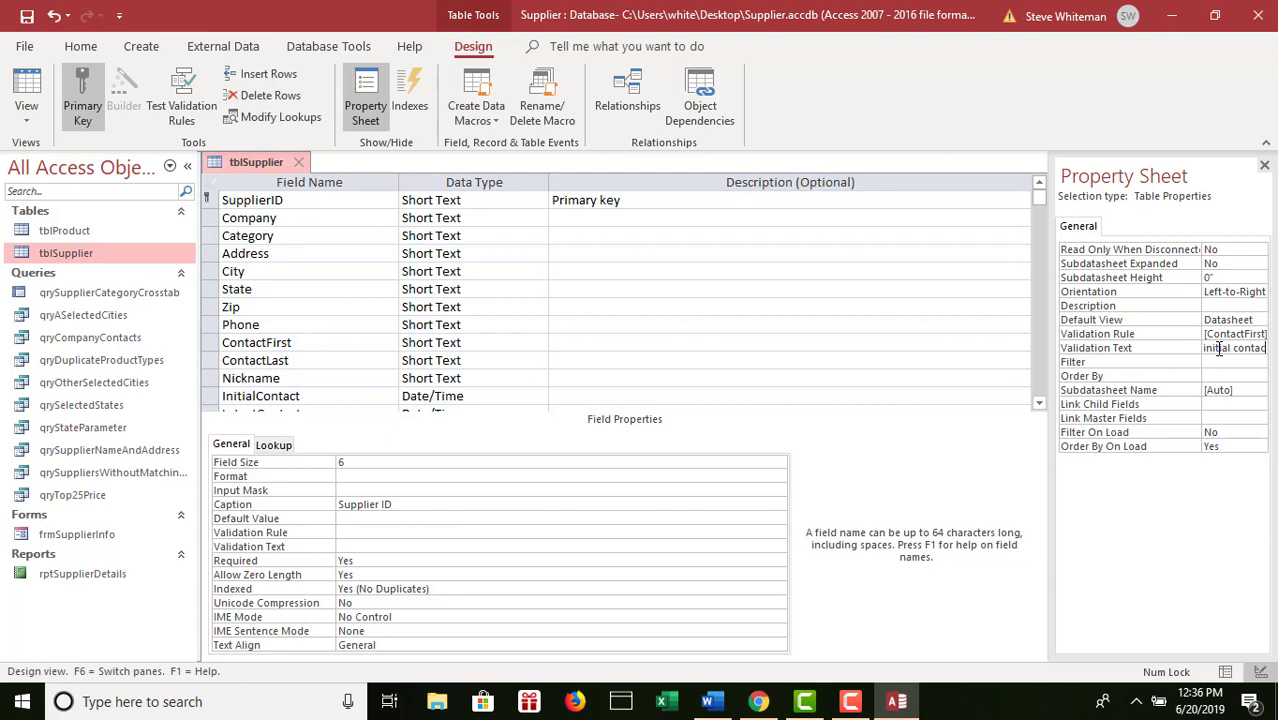
pyautogui.write('t date')
# - Save tblSupplier, testing existing data against the new rule, and switch it to Datasheet view
pyautogui.click(27, 16)
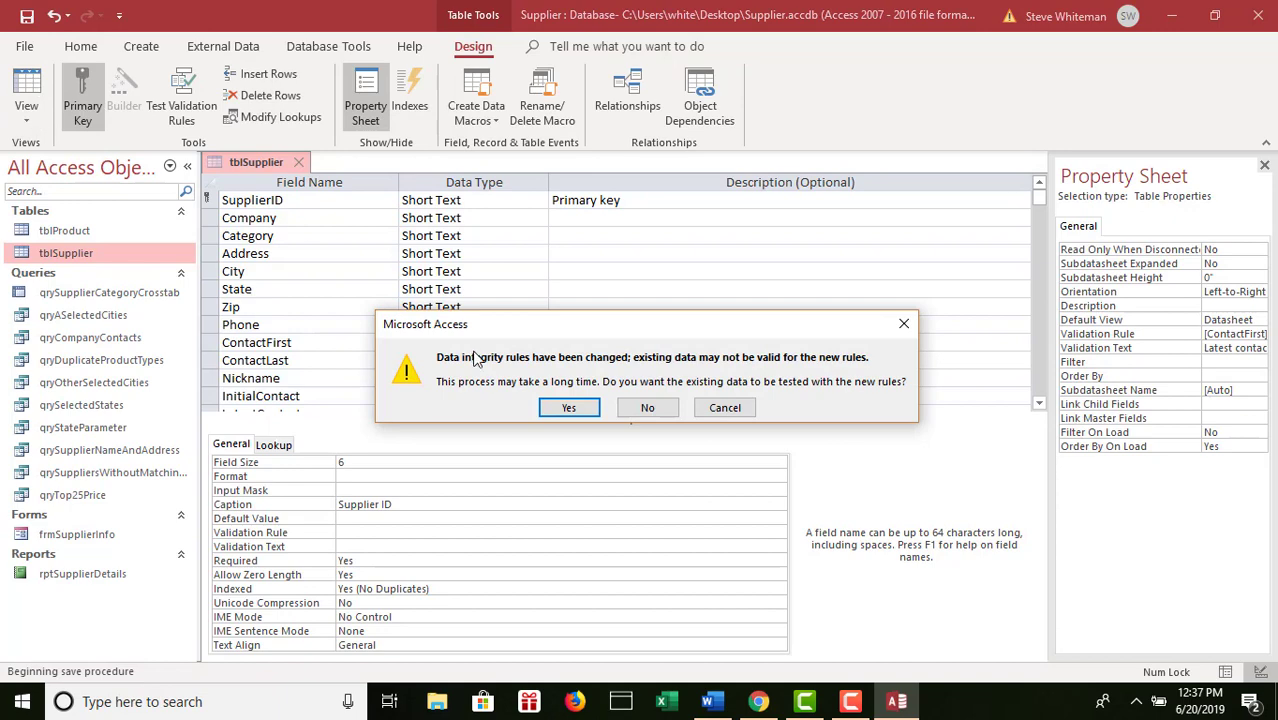
pyautogui.click(568, 408)
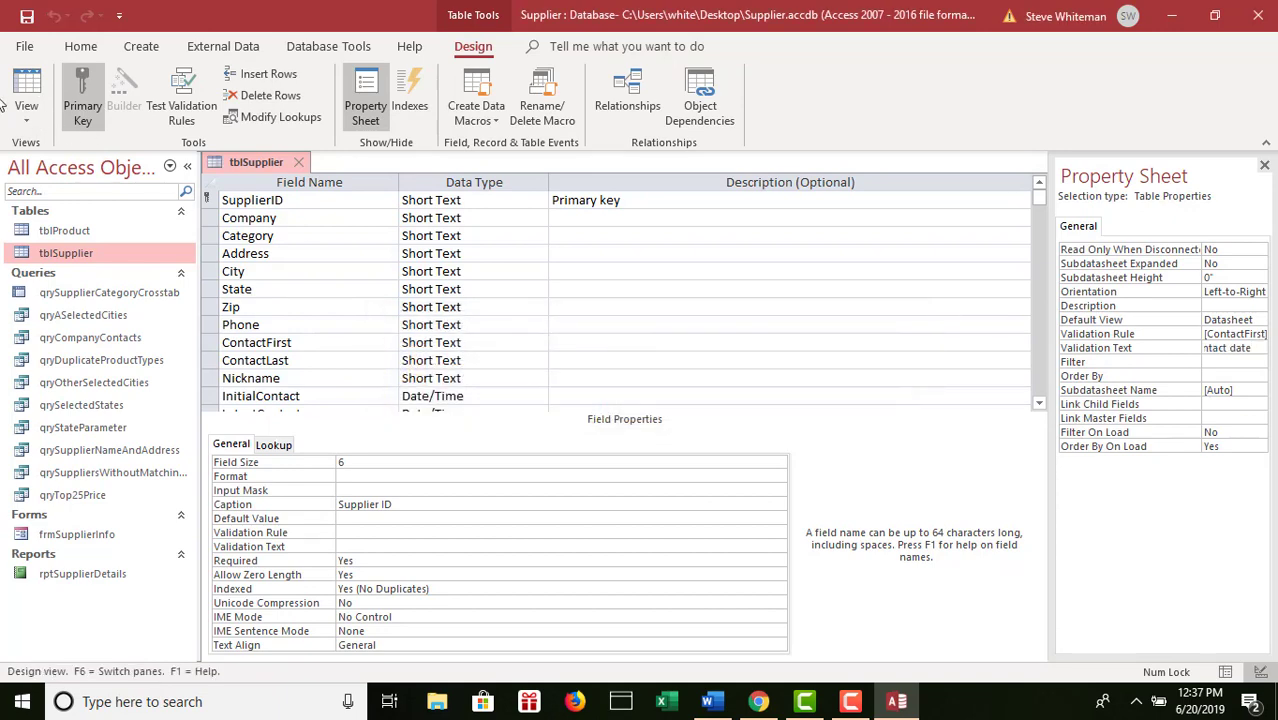
pyautogui.click(27, 120)
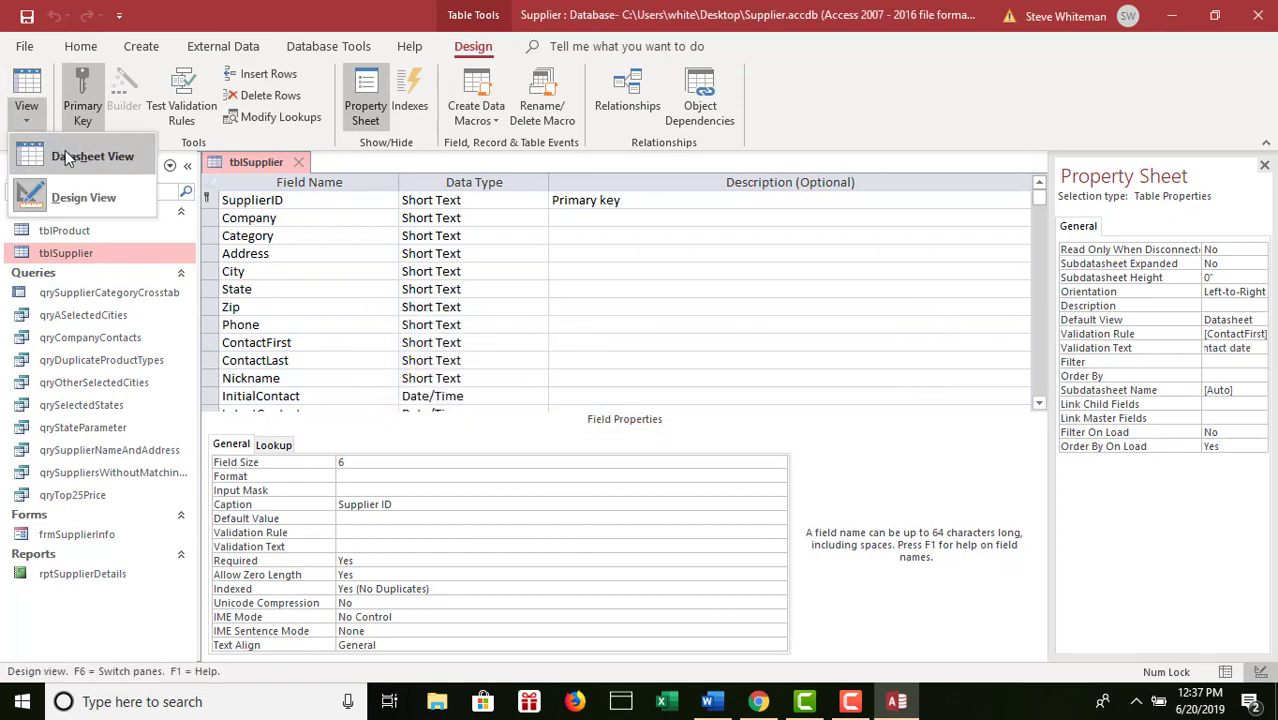
pyautogui.click(65, 150)
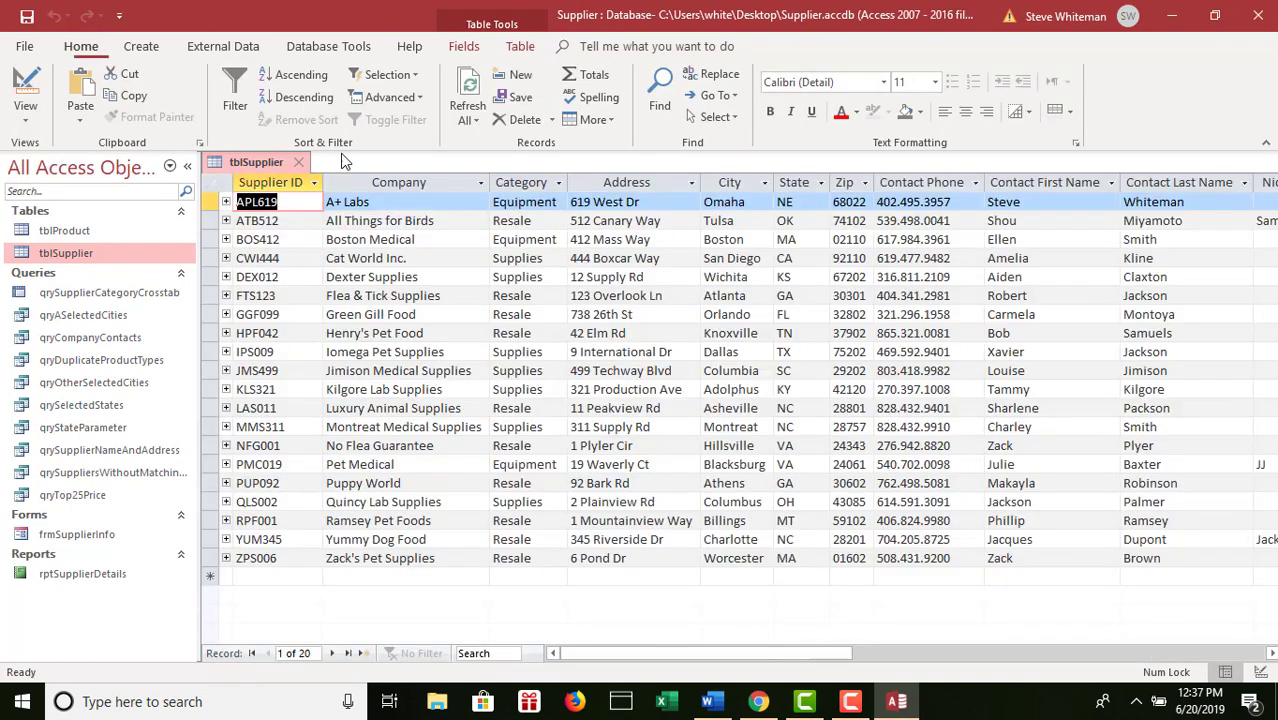
# - Test the table validation rule by setting the A+ Labs record's Latest Contact date to 4/1/2017 and moving to the next record
pyautogui.click(1131, 652)
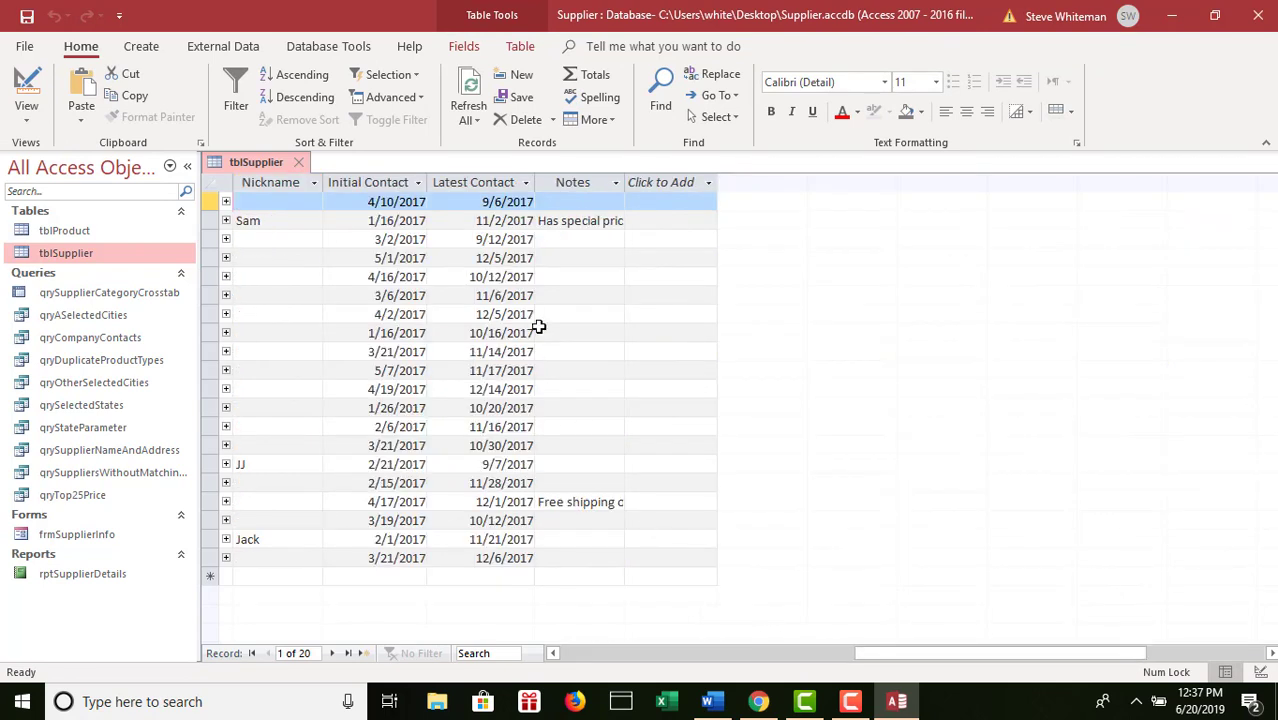
pyautogui.click(520, 202)
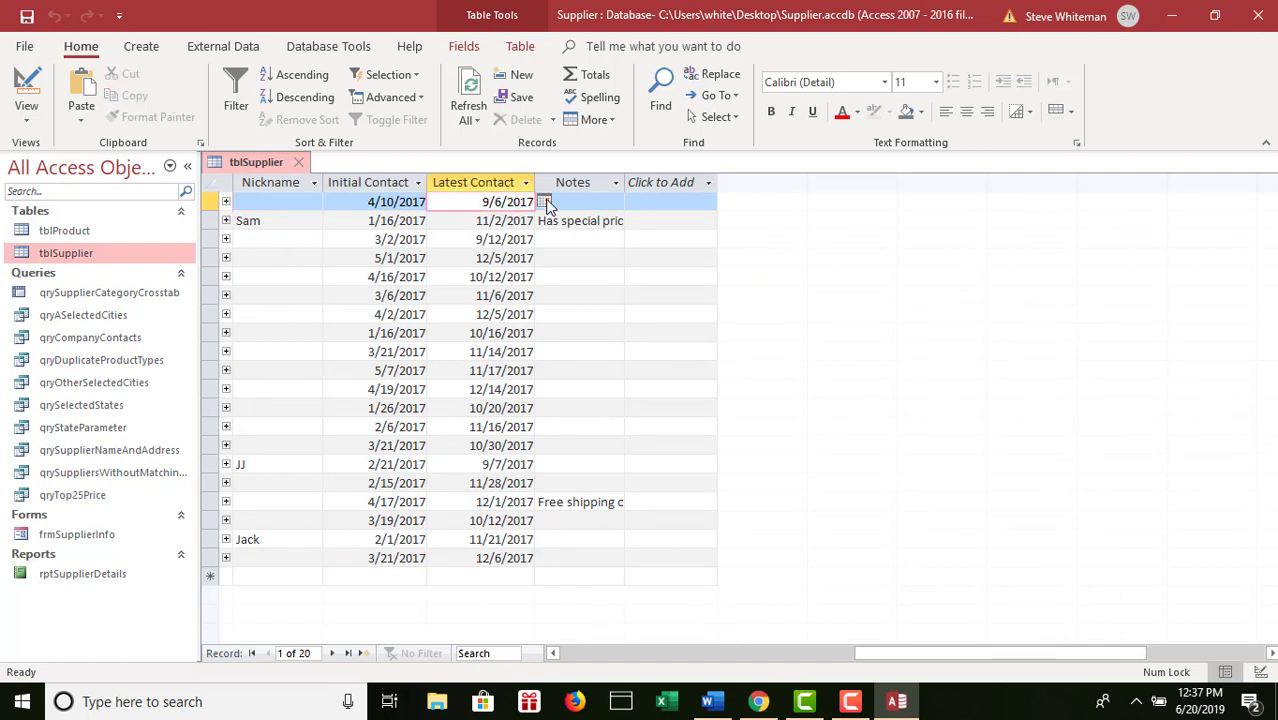
pyautogui.click(544, 202)
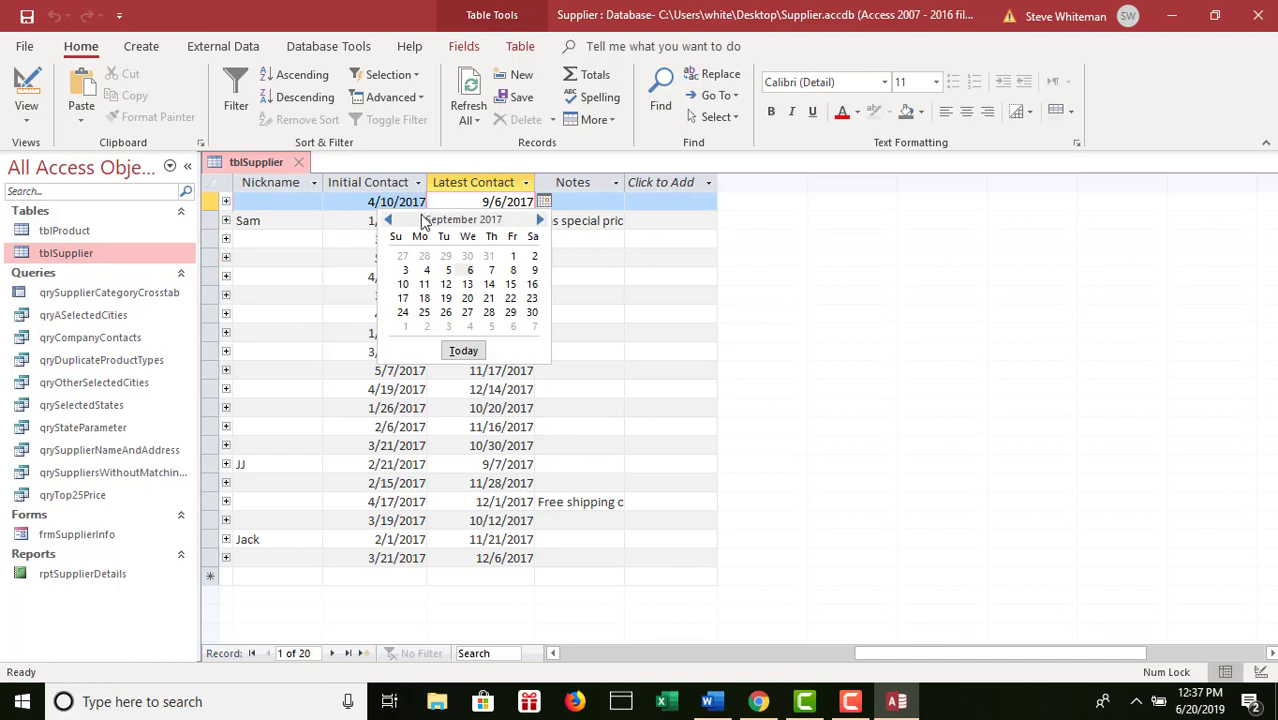
pyautogui.click(388, 220)
pyautogui.click(388, 220)
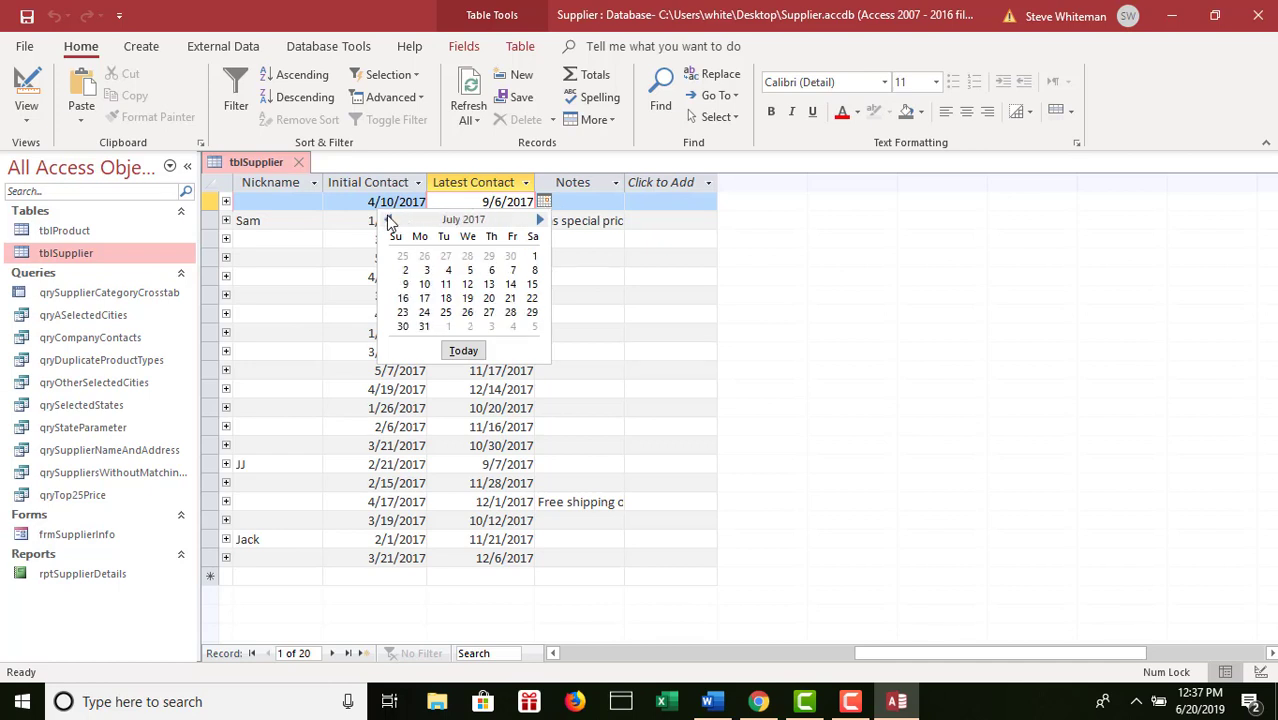
pyautogui.click(388, 220)
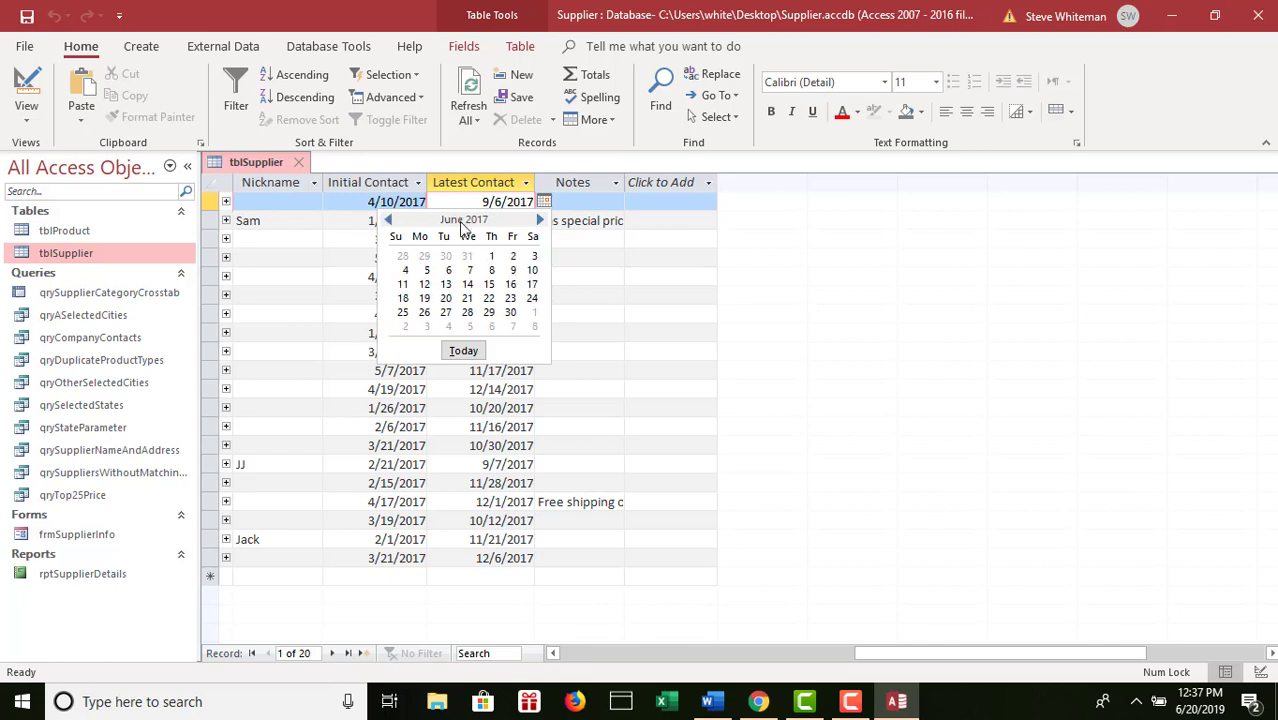
pyautogui.click(389, 221)
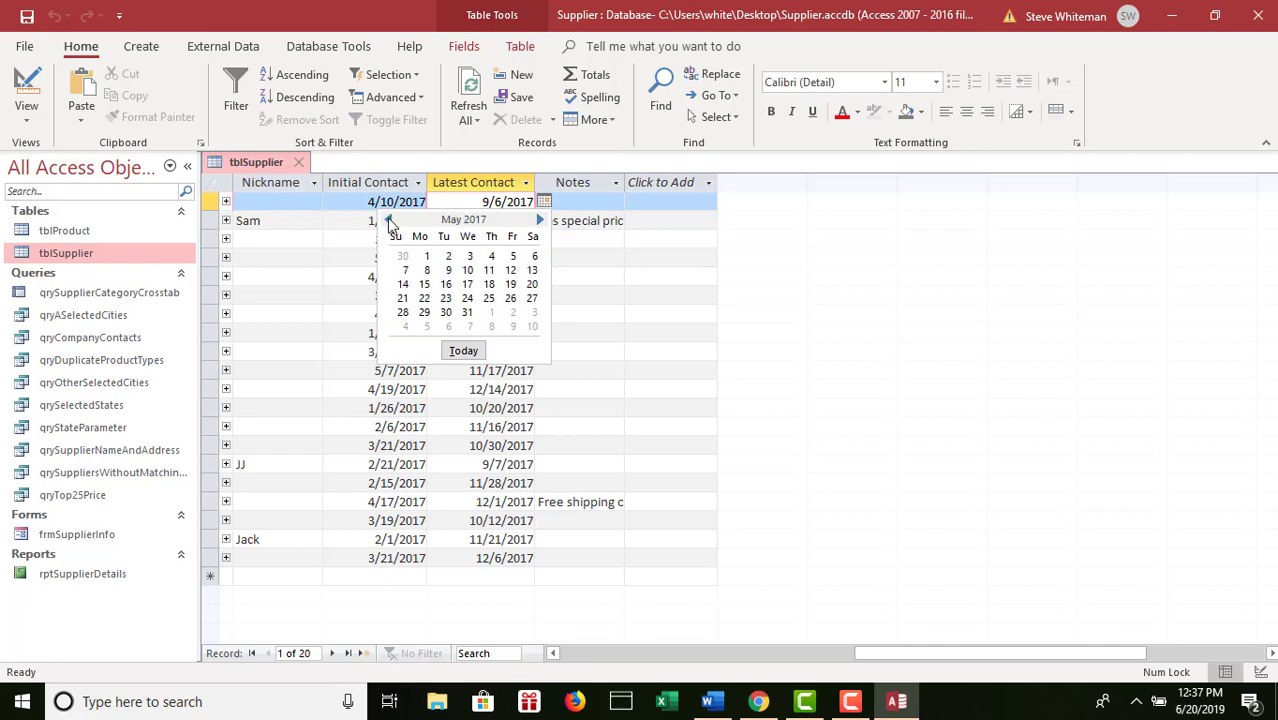
pyautogui.click(389, 221)
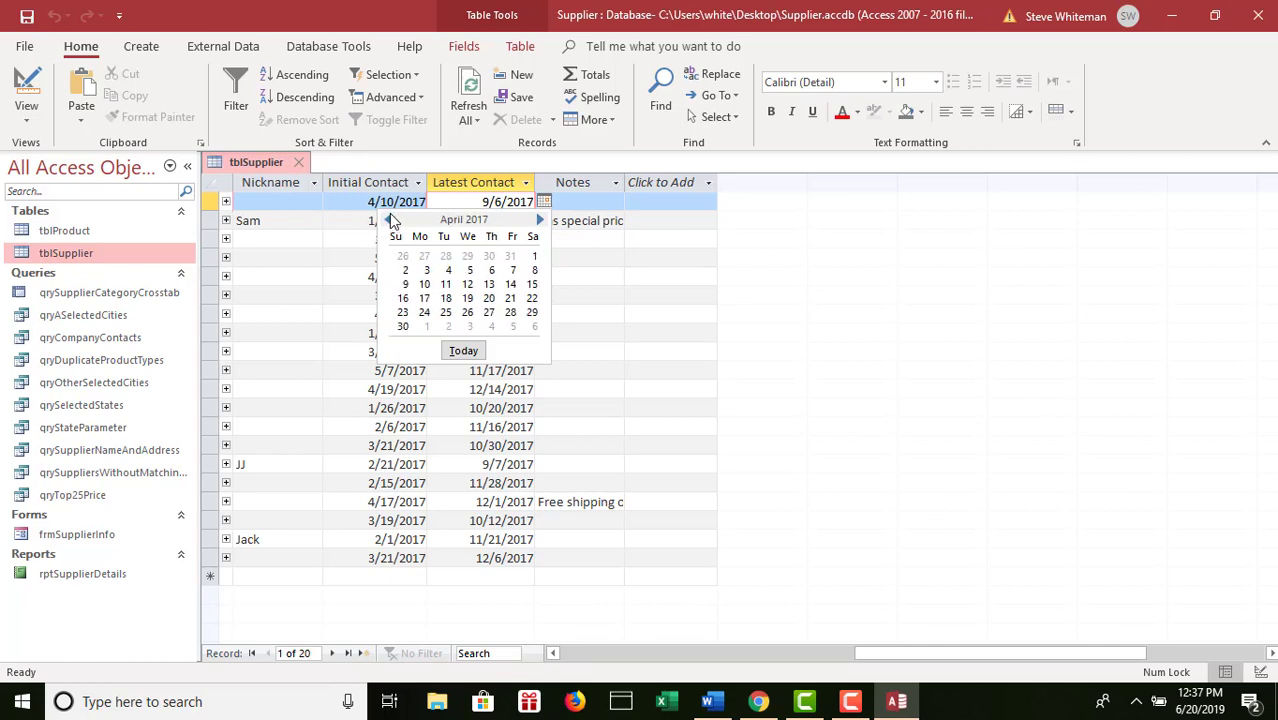
pyautogui.click(532, 258)
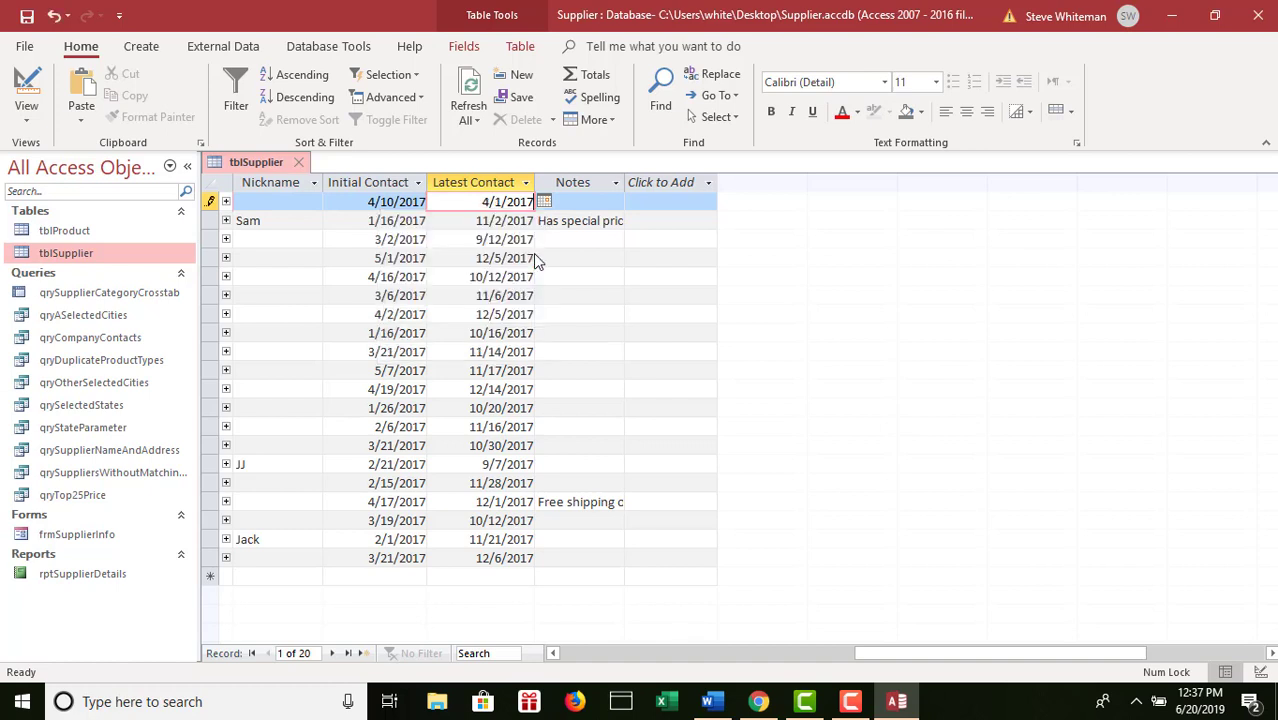
pyautogui.press('Tab')
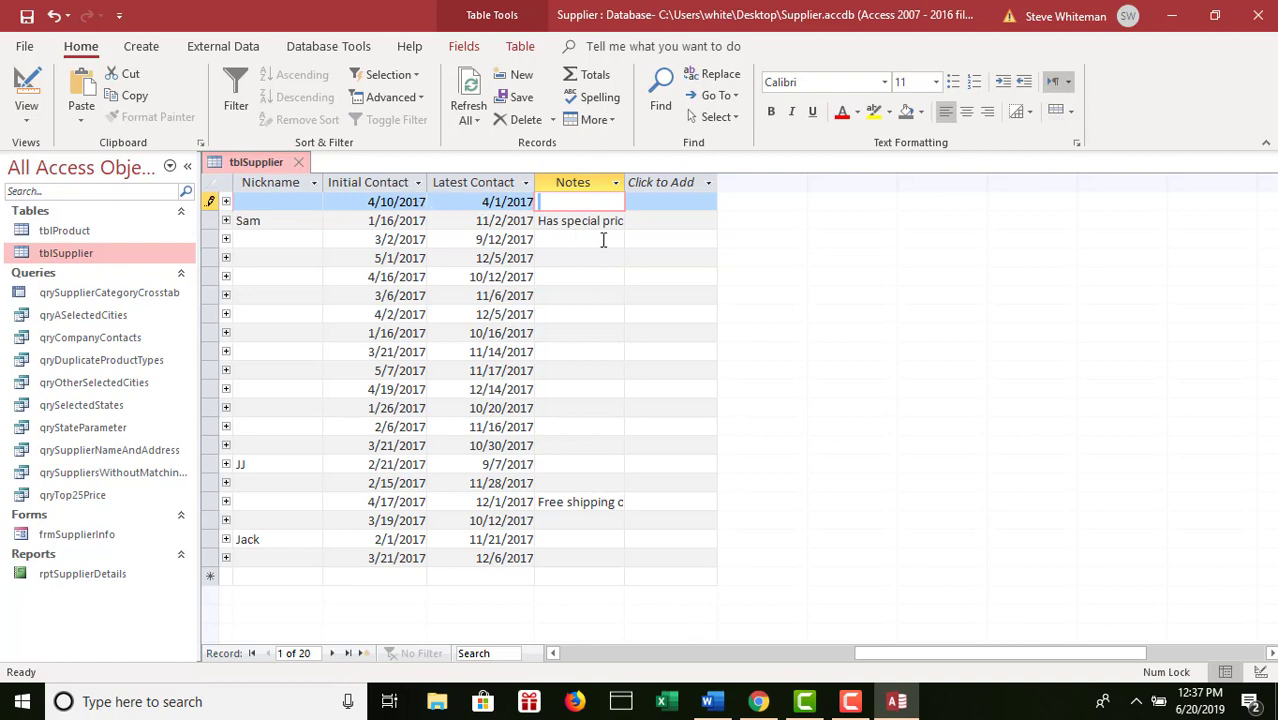
pyautogui.press('Tab')
pyautogui.press('Tab')
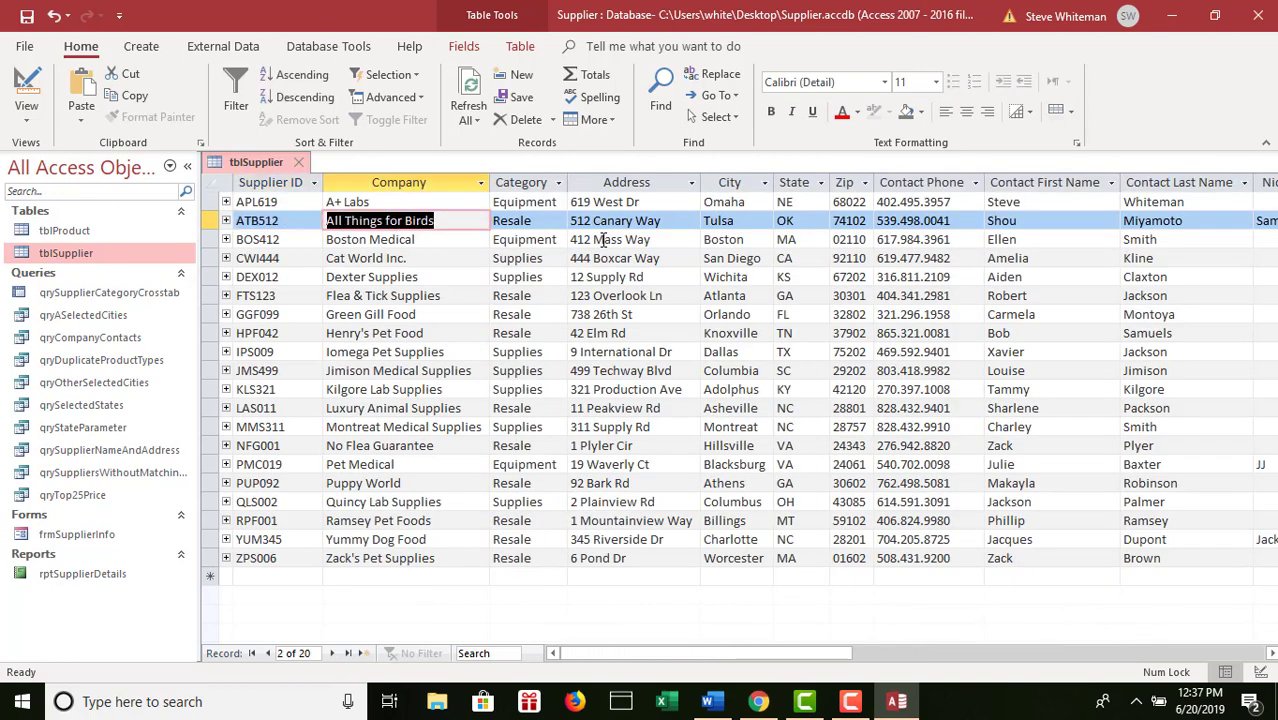
pyautogui.click(1024, 654)
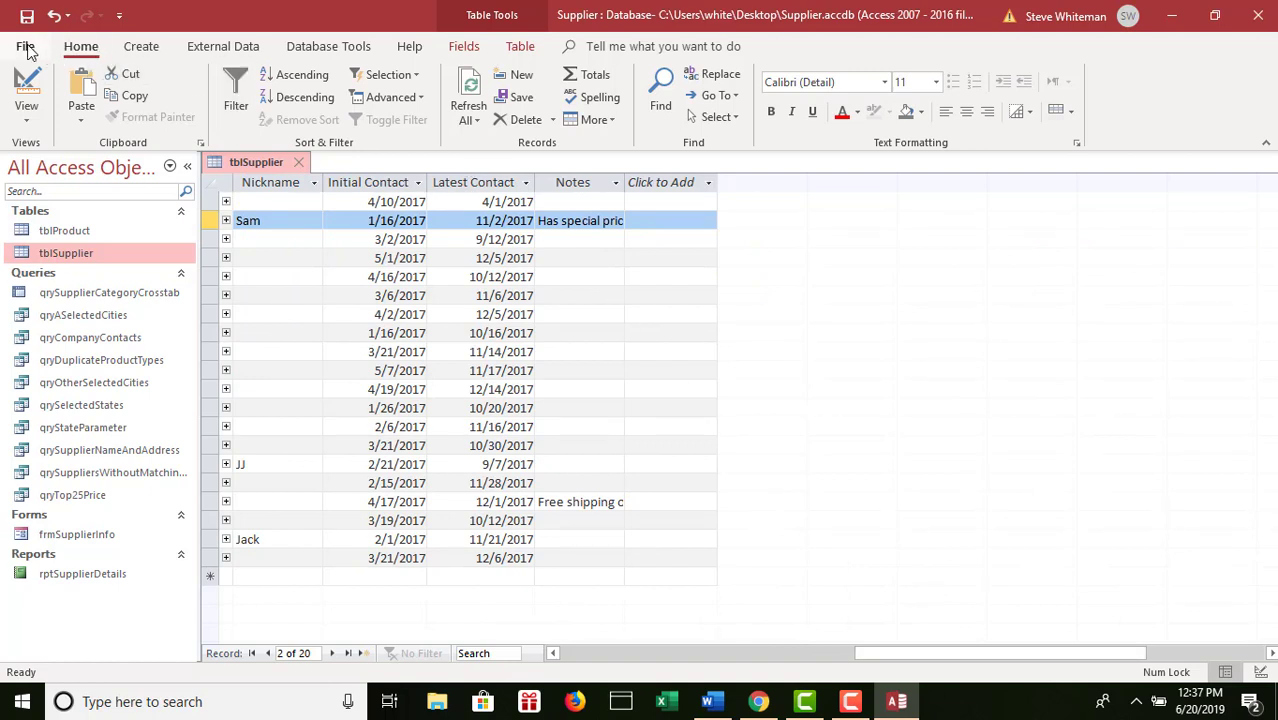
# - Return tblSupplier to Design view and inspect the full table validation rule in the Zoom window
pyautogui.click(32, 126)
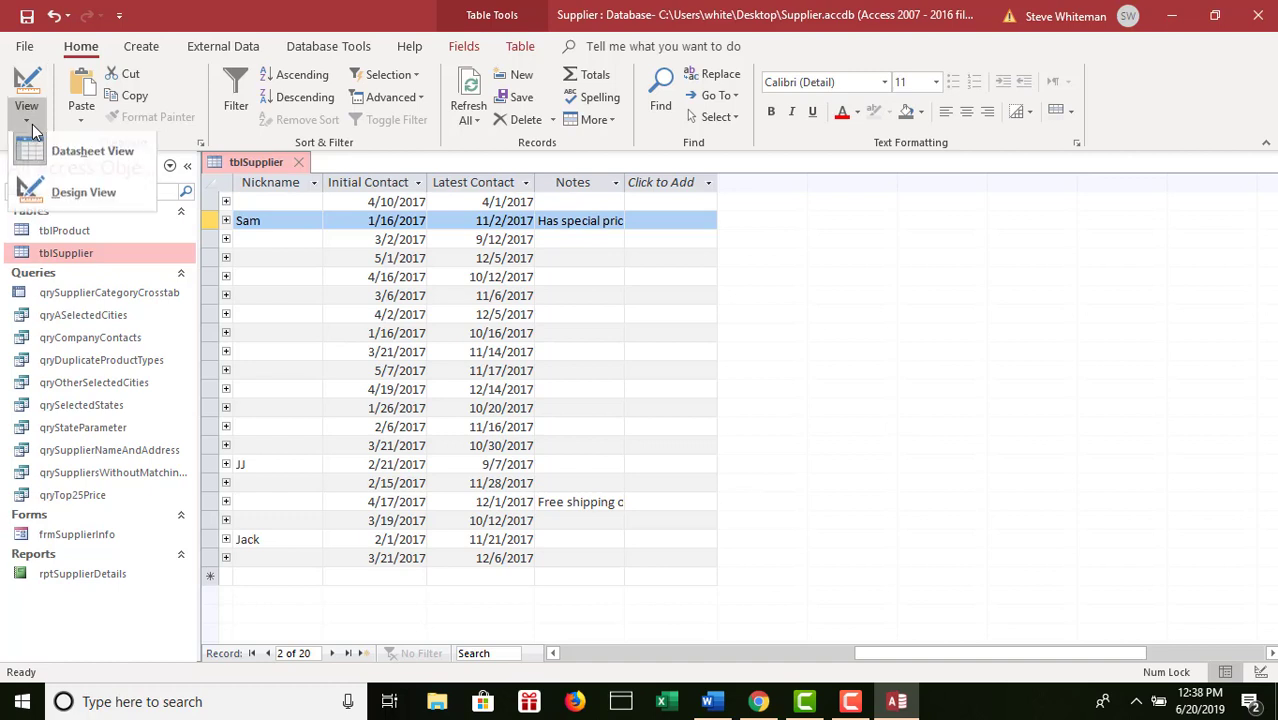
pyautogui.click(80, 197)
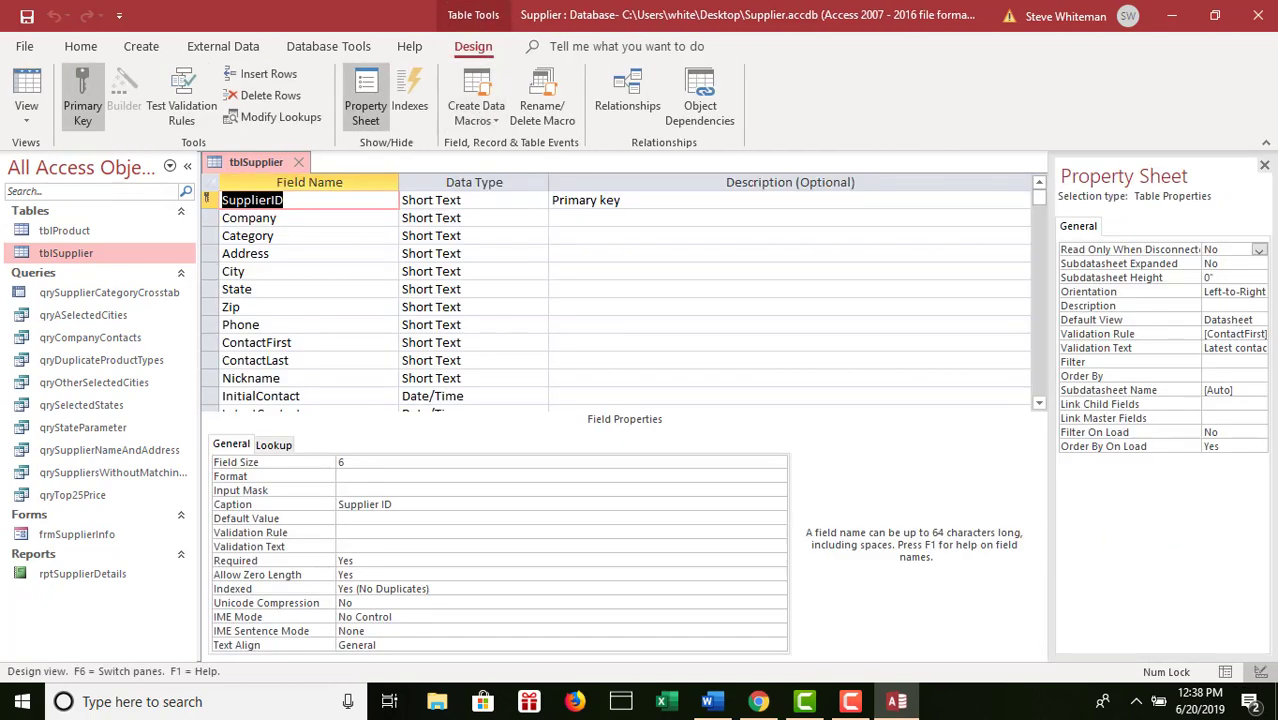
pyautogui.rightClick(1245, 333)
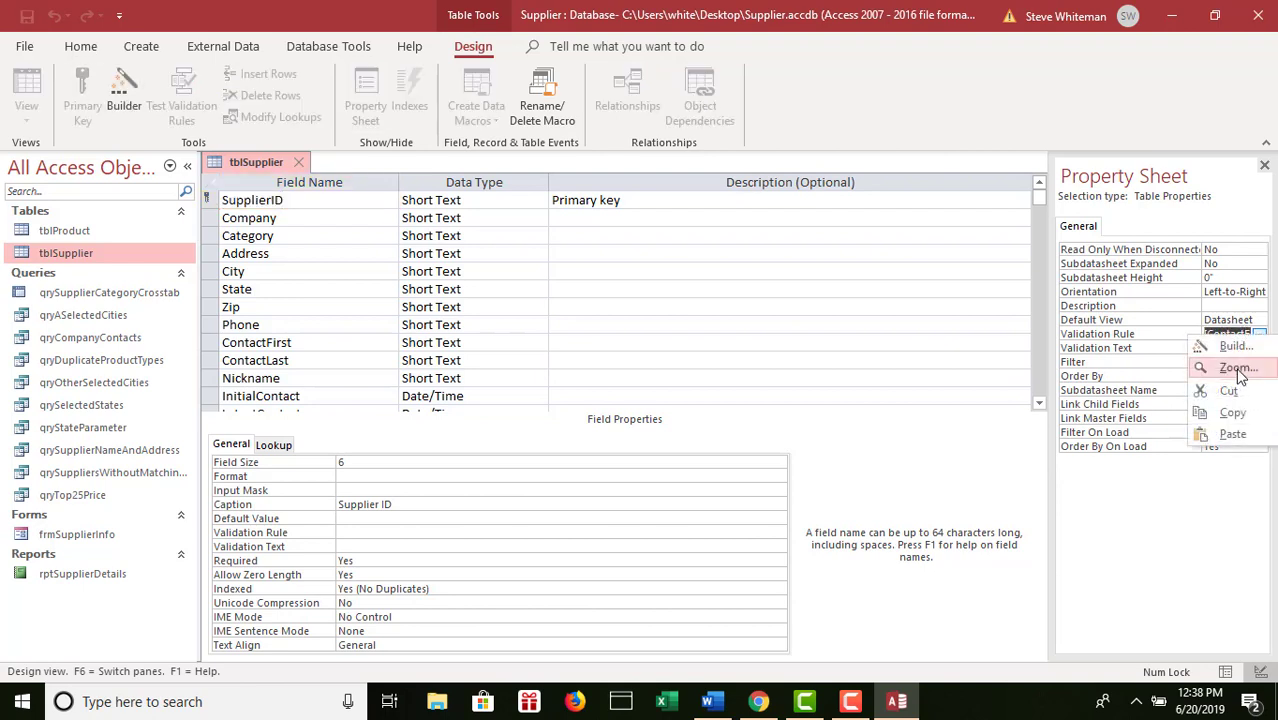
pyautogui.click(1237, 369)
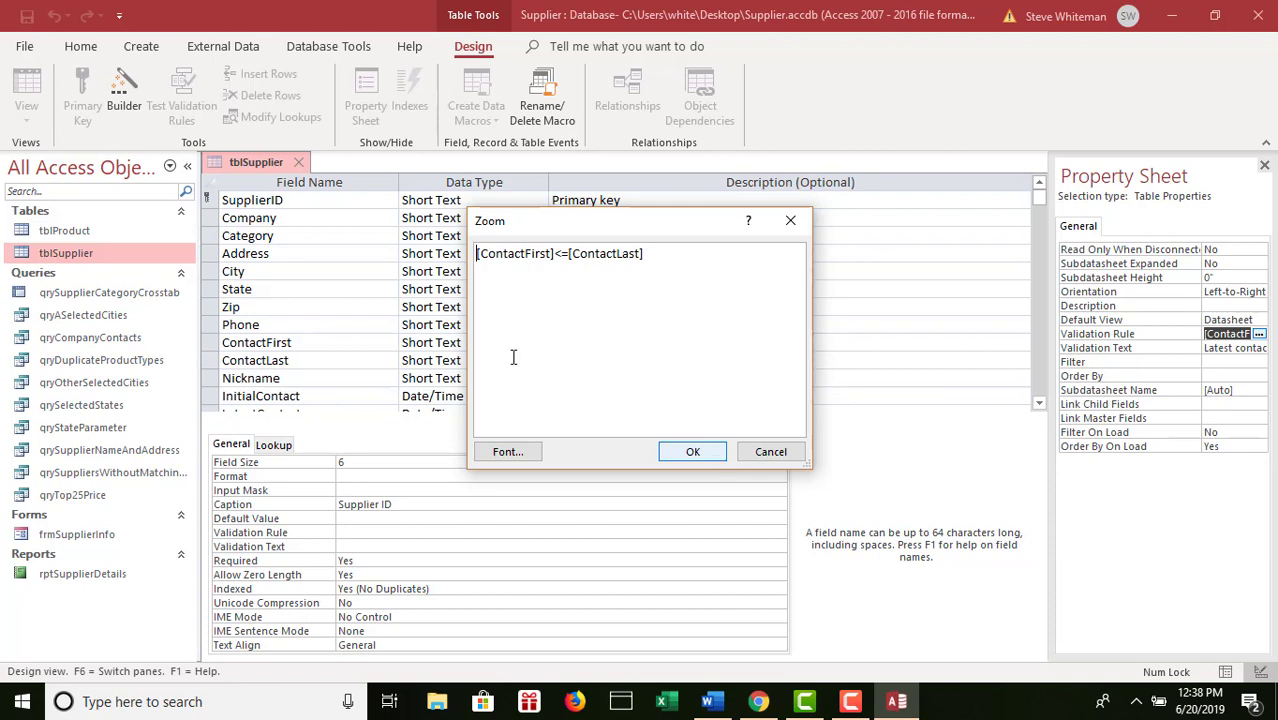
pyautogui.click(692, 452)
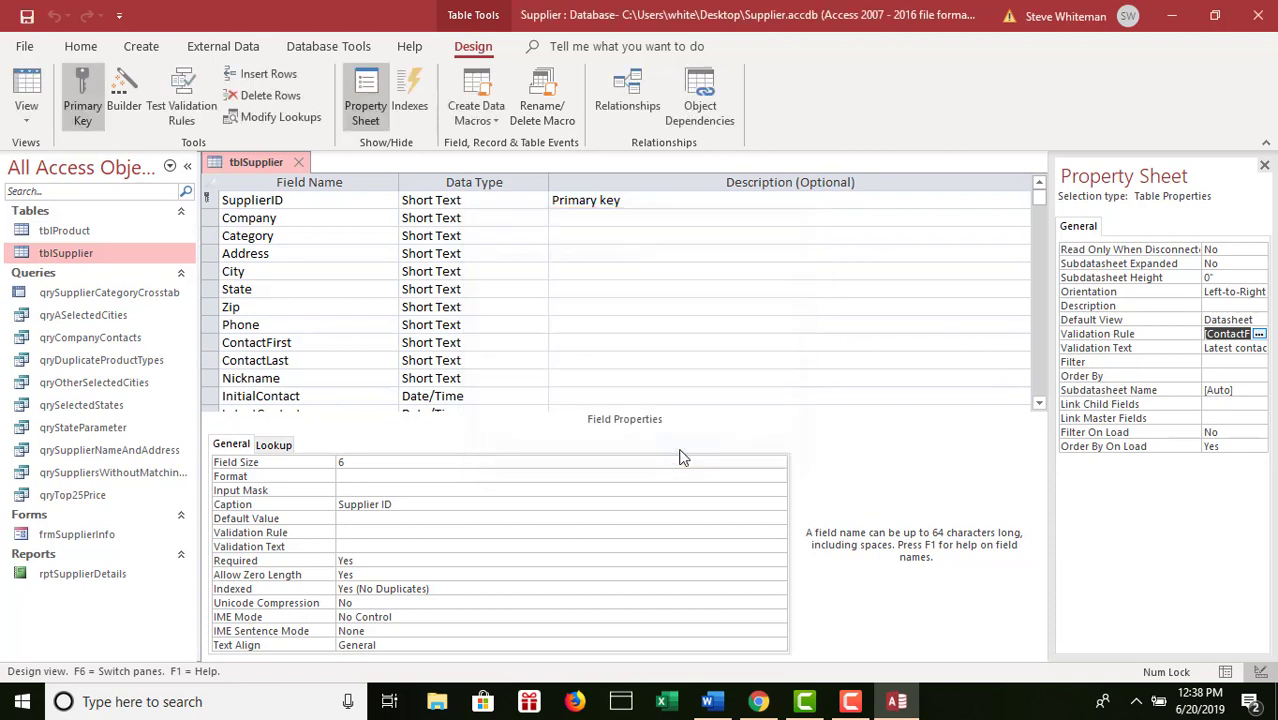
# - Save tblSupplier, reopen it in Datasheet view, and check the Latest Contact dates of the first two records
pyautogui.click(37, 121)
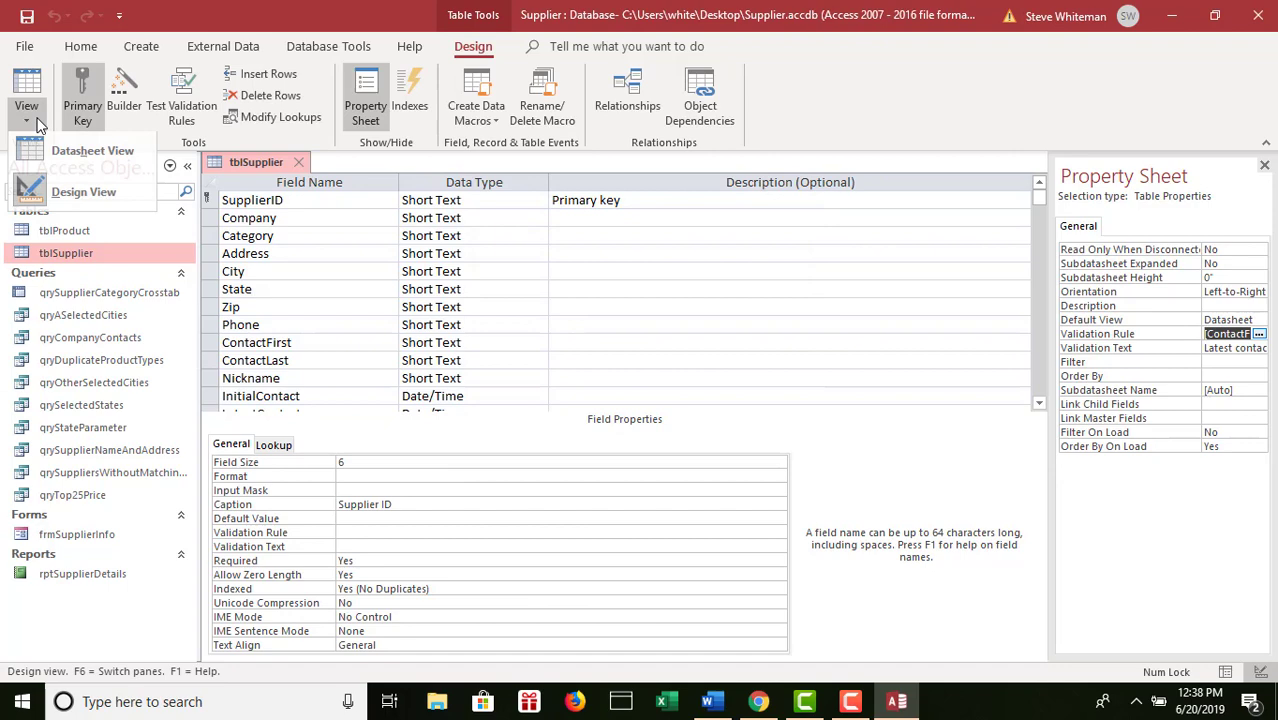
pyautogui.click(75, 150)
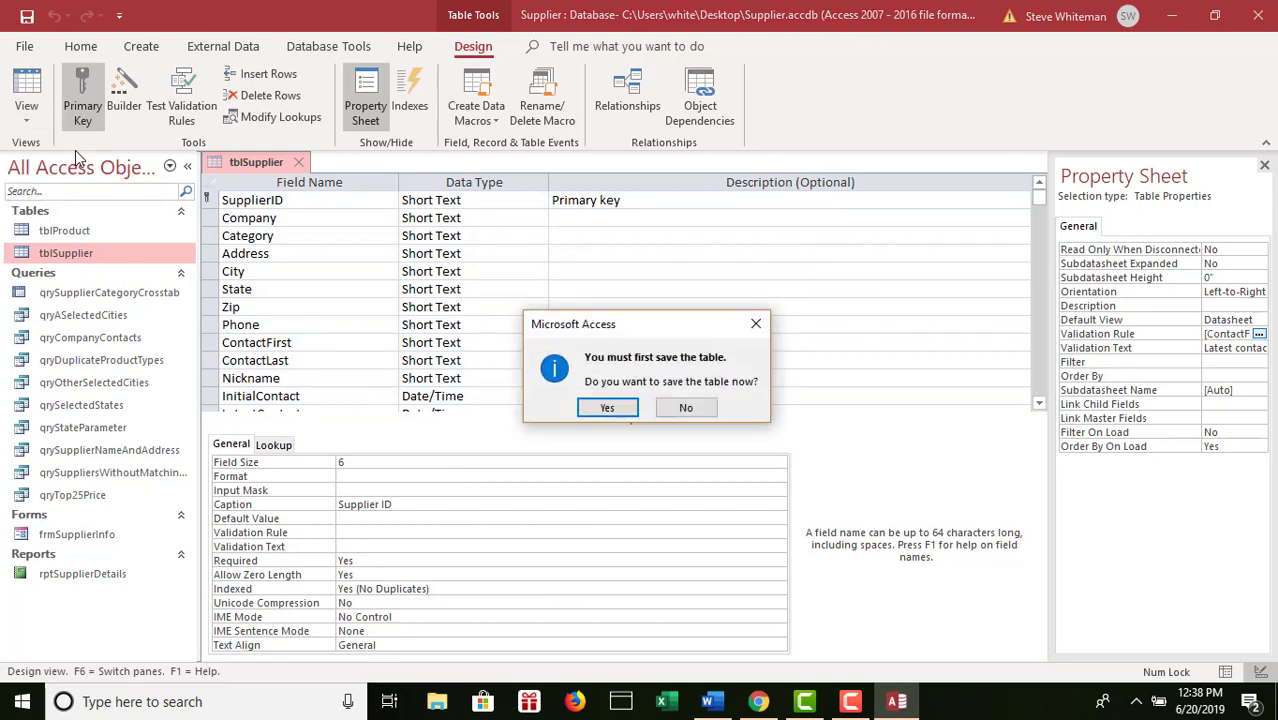
pyautogui.click(629, 410)
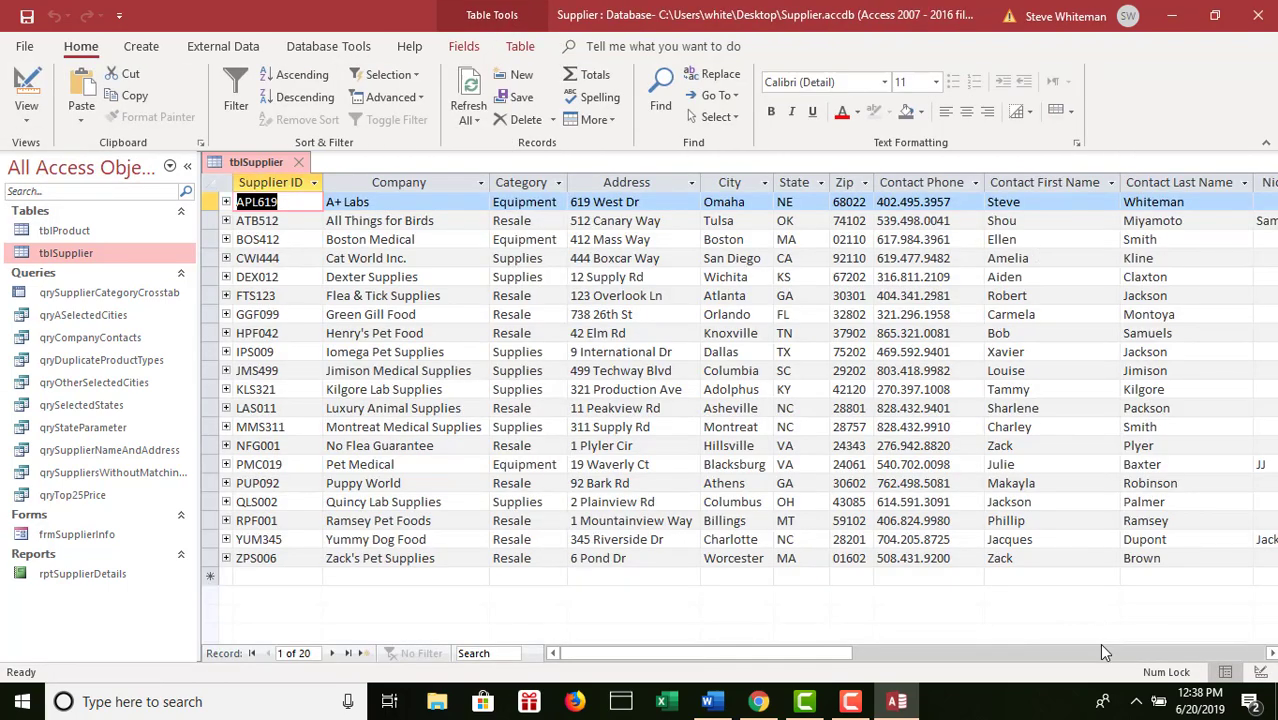
pyautogui.click(1103, 653)
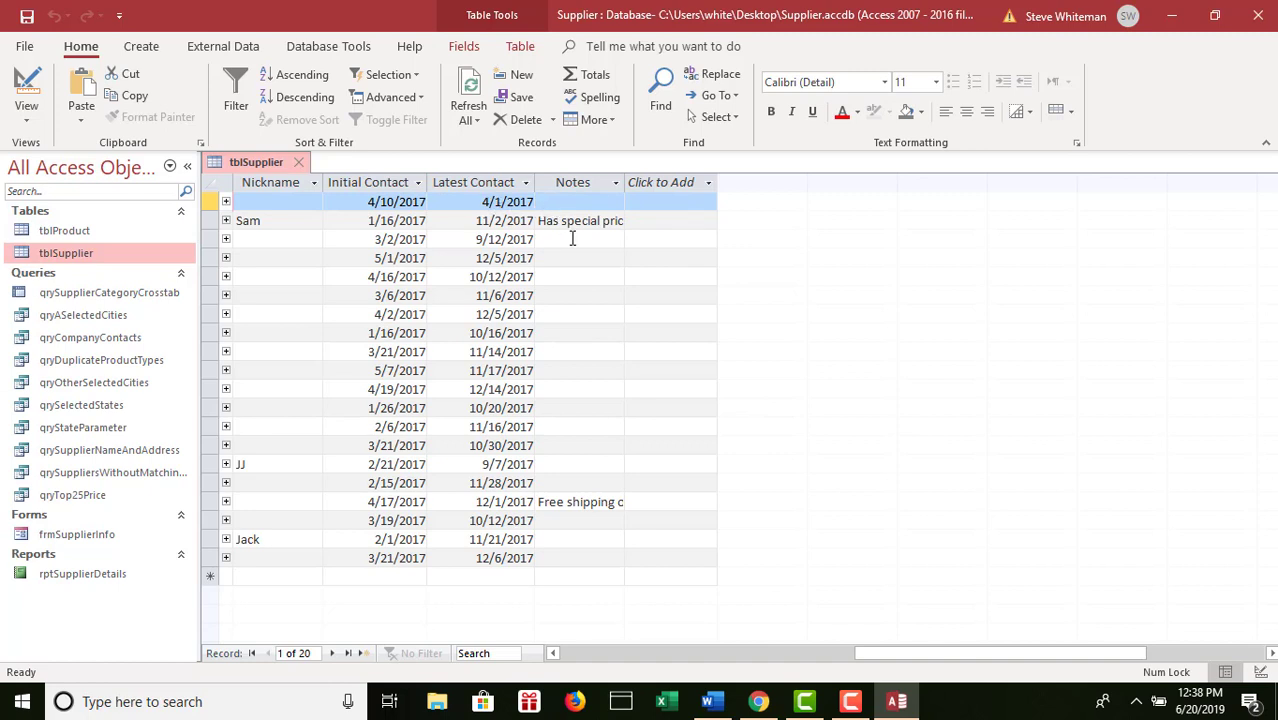
pyautogui.click(471, 219)
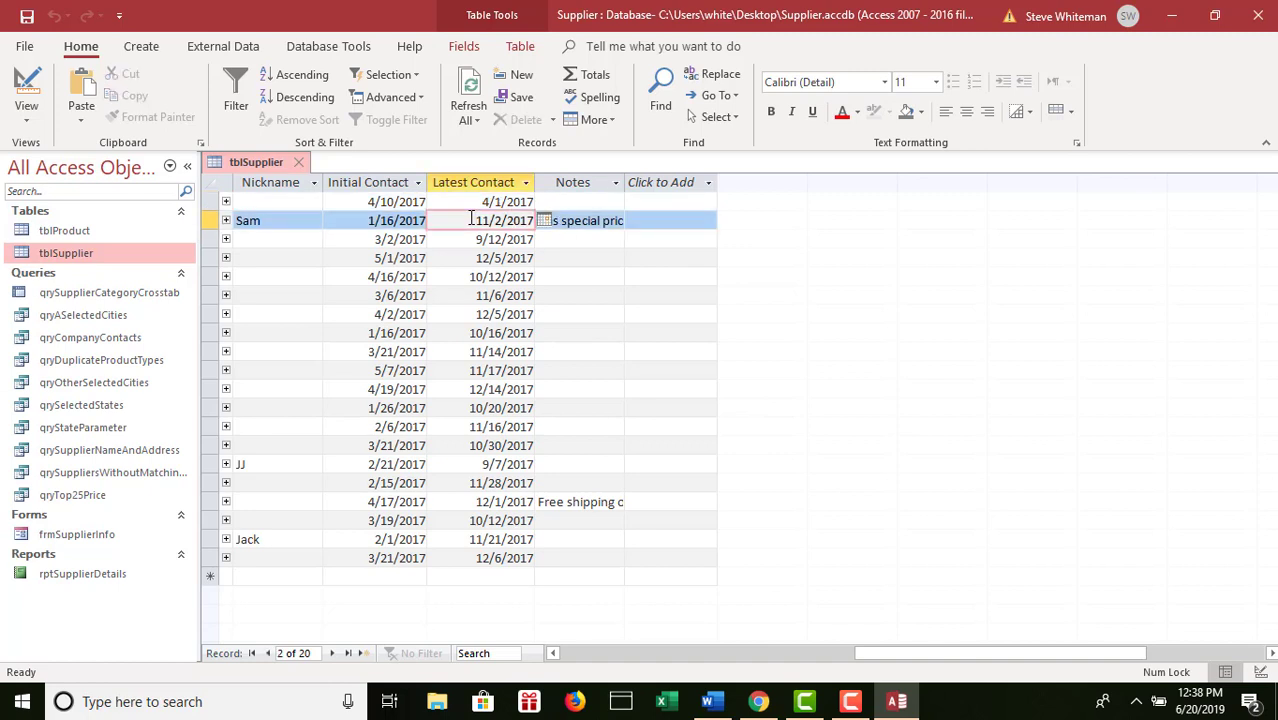
pyautogui.click(460, 202)
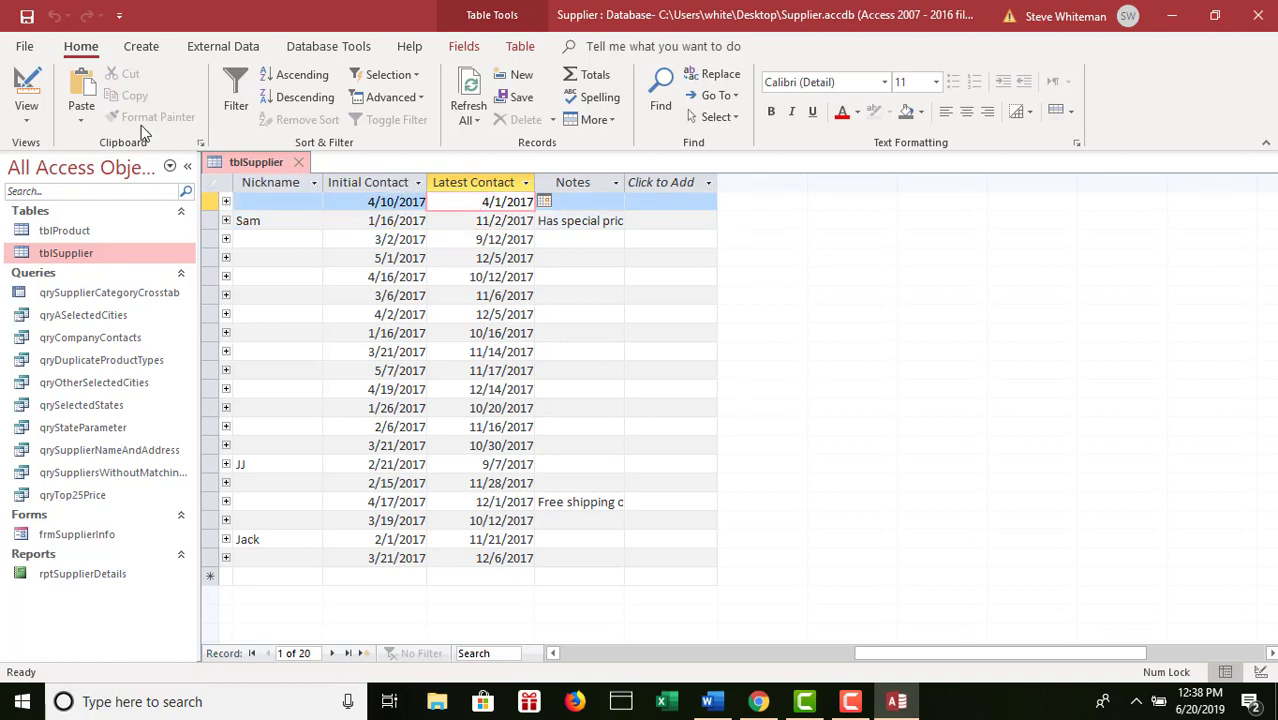
# - Check tblSupplier's validation rule in Design view, then compare the Initial Contact and Latest Contact columns in Datasheet view
pyautogui.click(27, 122)
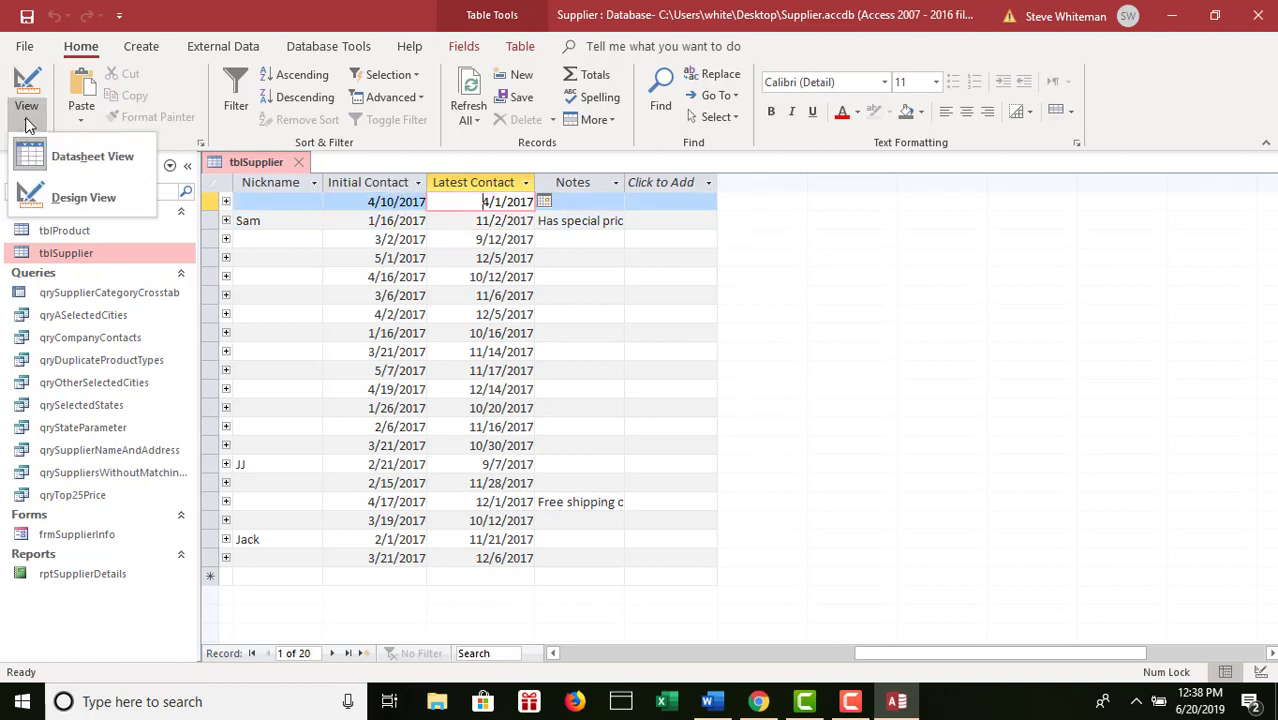
pyautogui.click(75, 196)
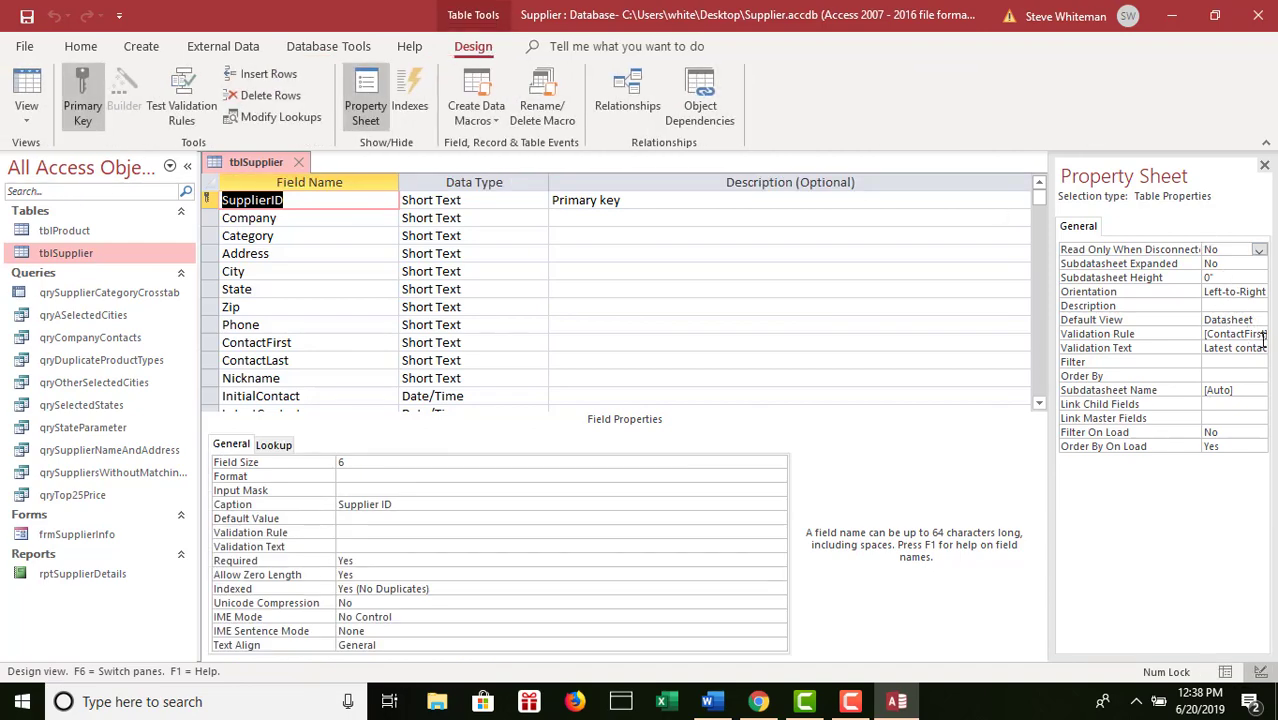
pyautogui.click(26, 120)
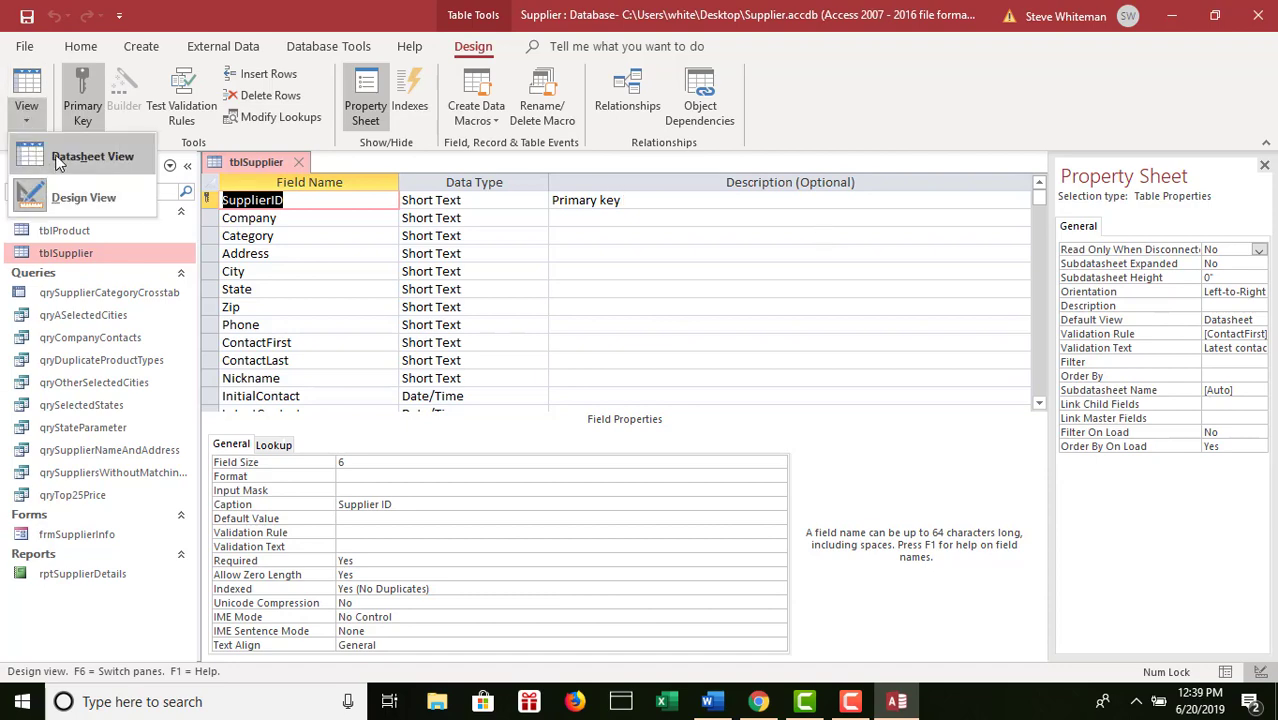
pyautogui.click(57, 163)
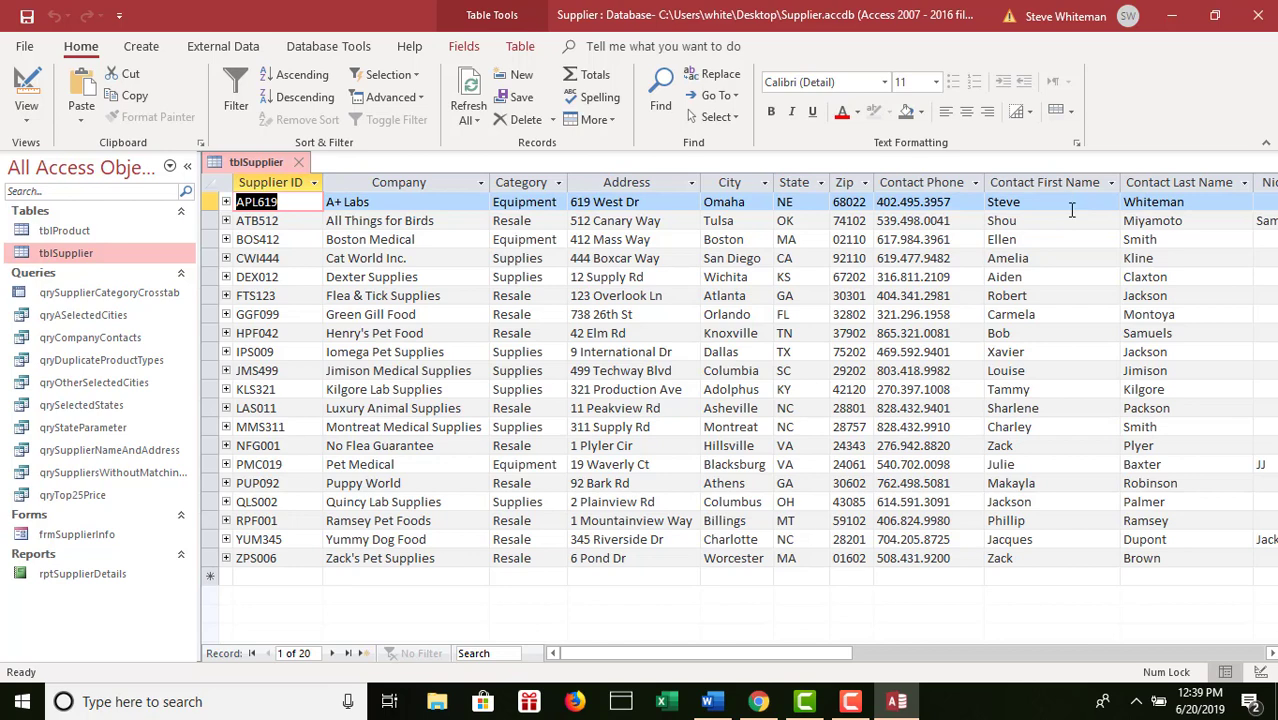
pyautogui.click(1176, 656)
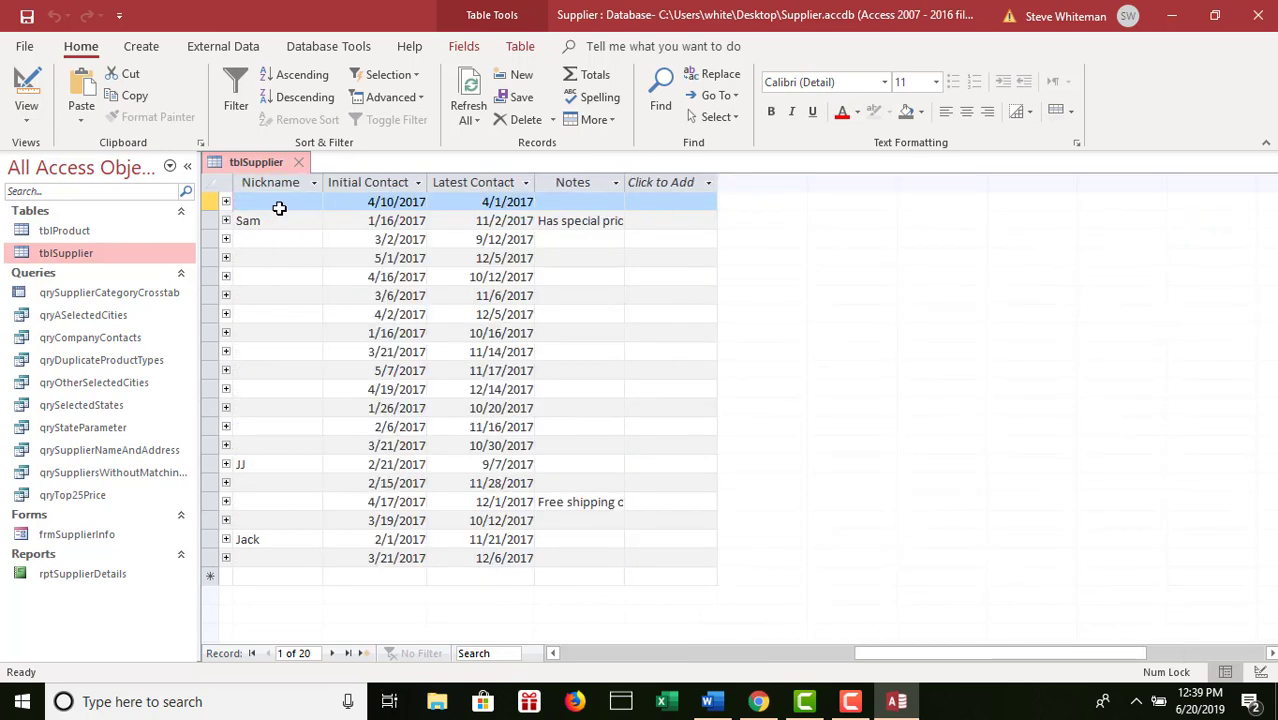
# - Replace tblSupplier's table validation rule with [InitialContact] <= [LatestContact] using the Expression Builder in Design view
pyautogui.click(24, 118)
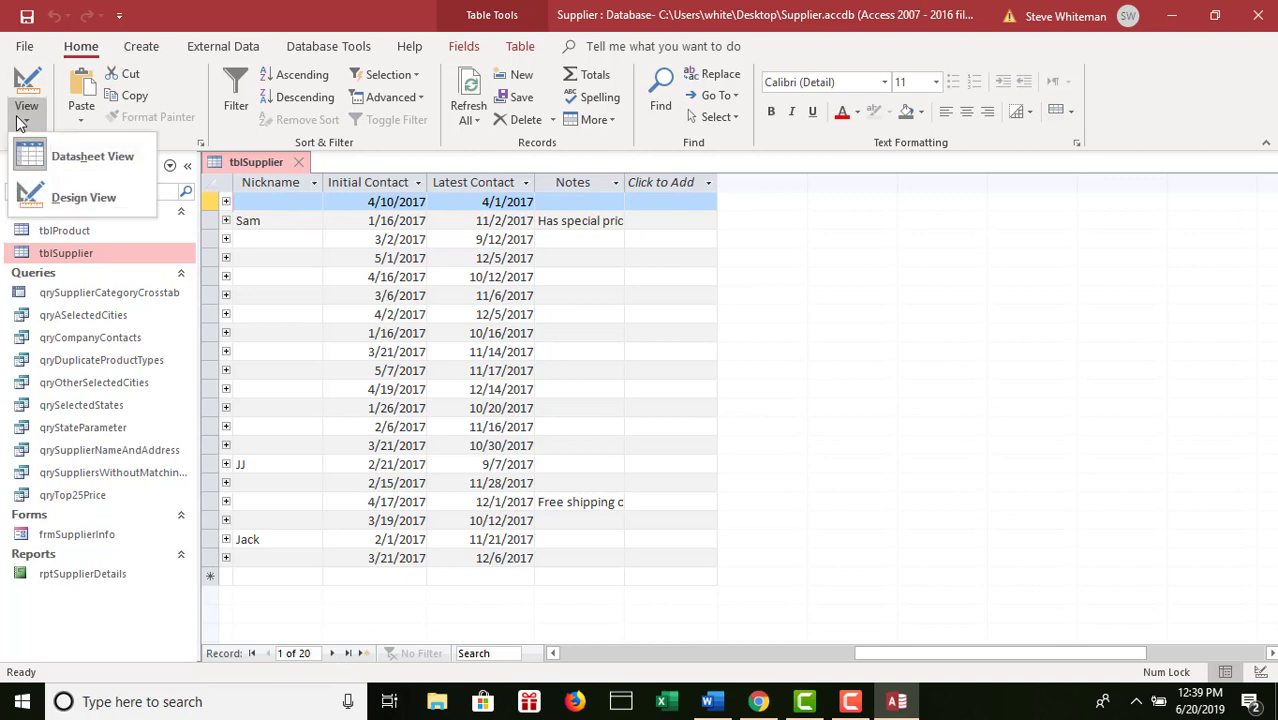
pyautogui.click(85, 196)
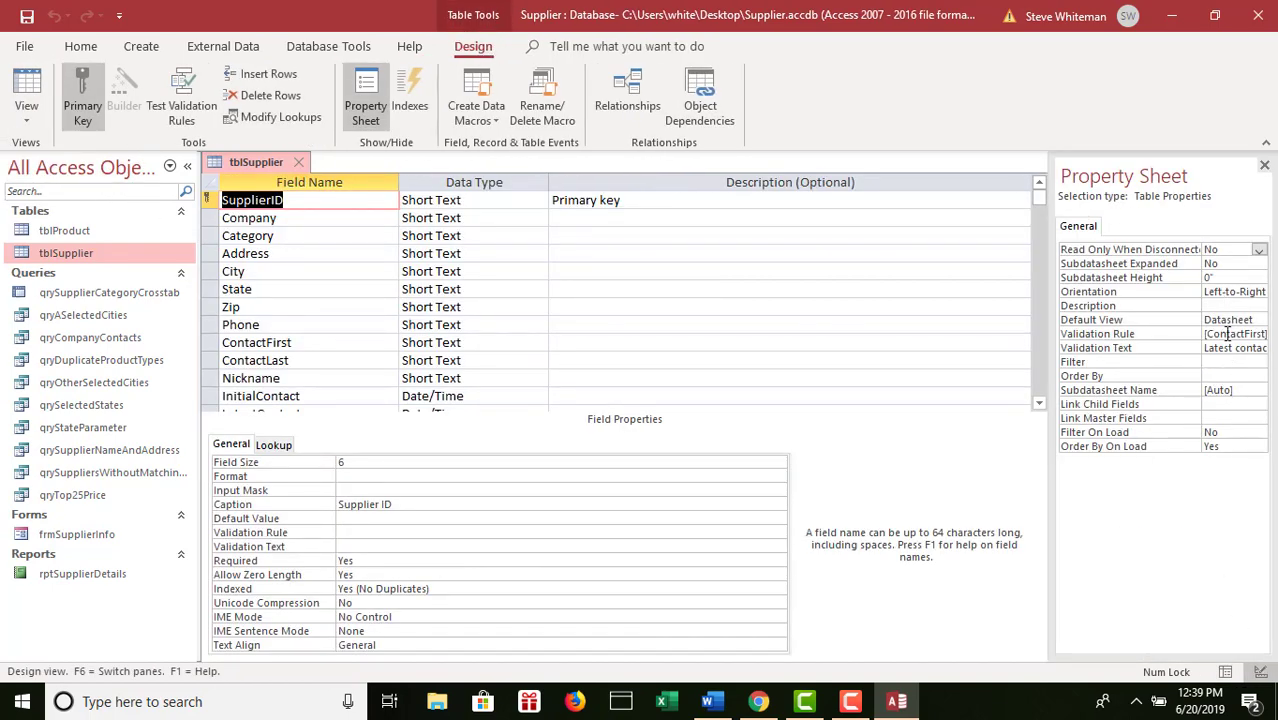
pyautogui.click(1226, 334)
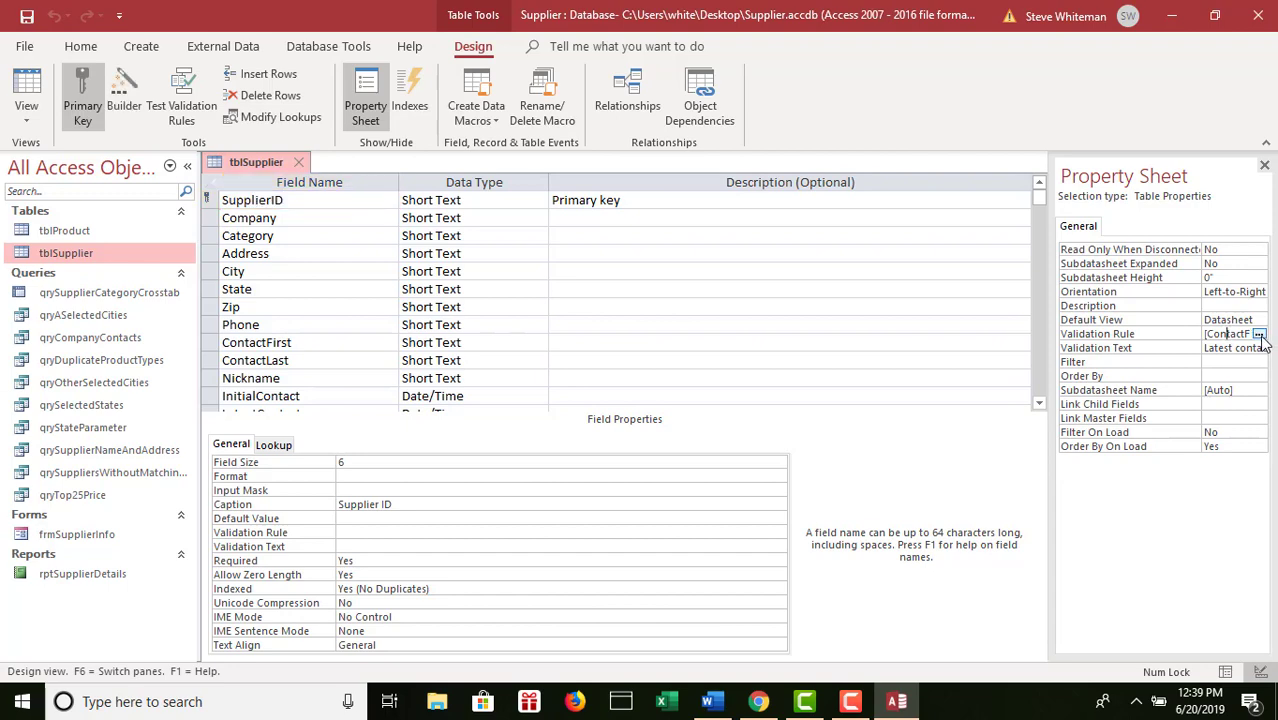
pyautogui.click(1261, 336)
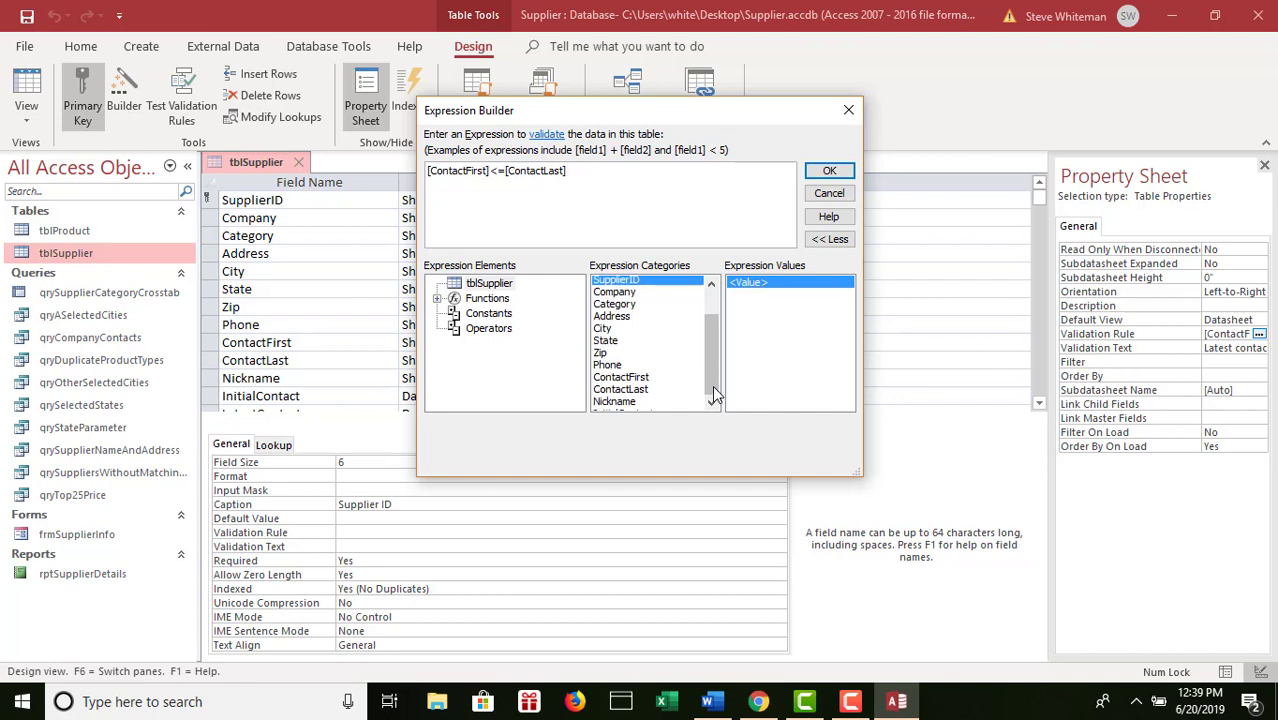
pyautogui.scroll(-1, 708, 395)
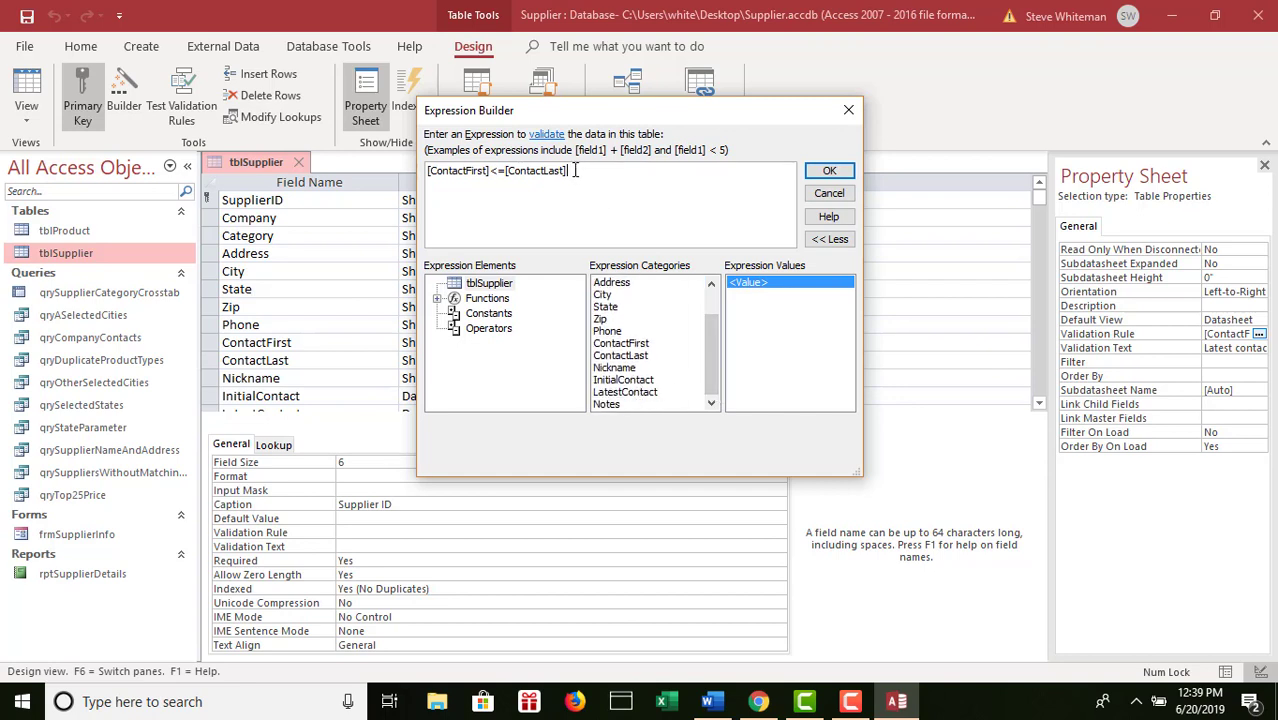
pyautogui.moveTo(574, 171); pyautogui.dragTo(384, 157)
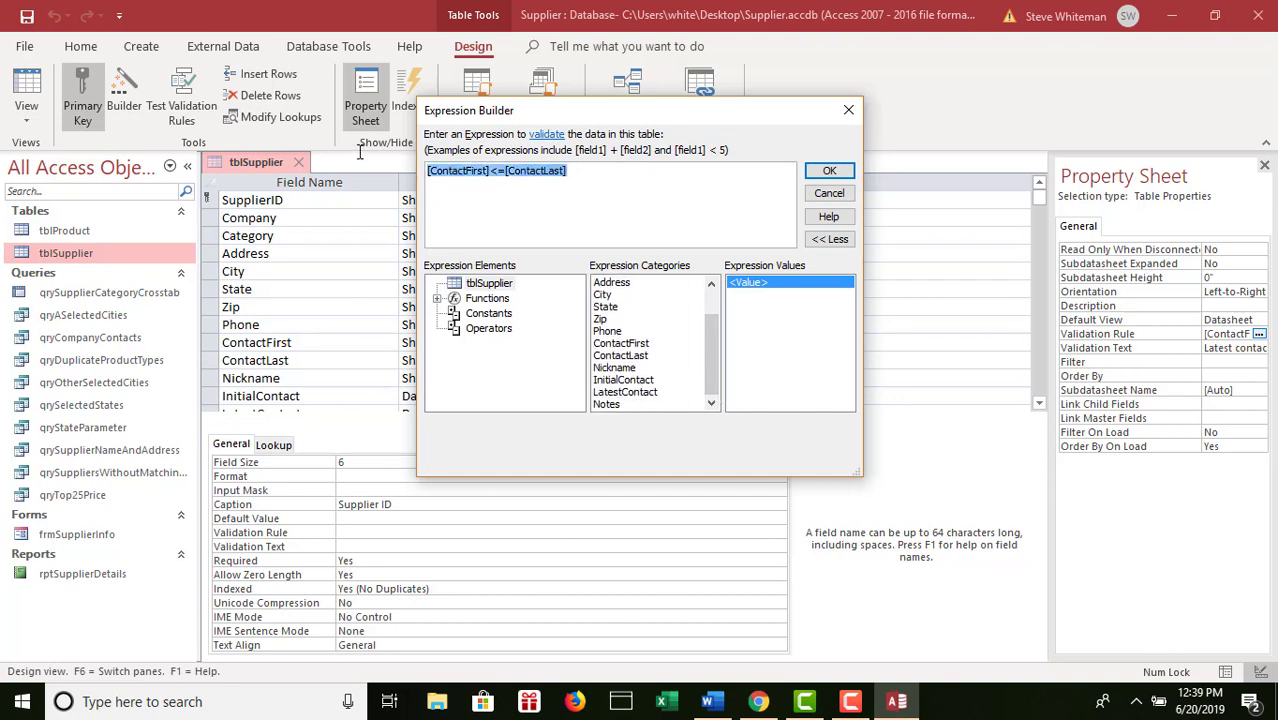
pyautogui.click(630, 382)
pyautogui.doubleClick(630, 382)
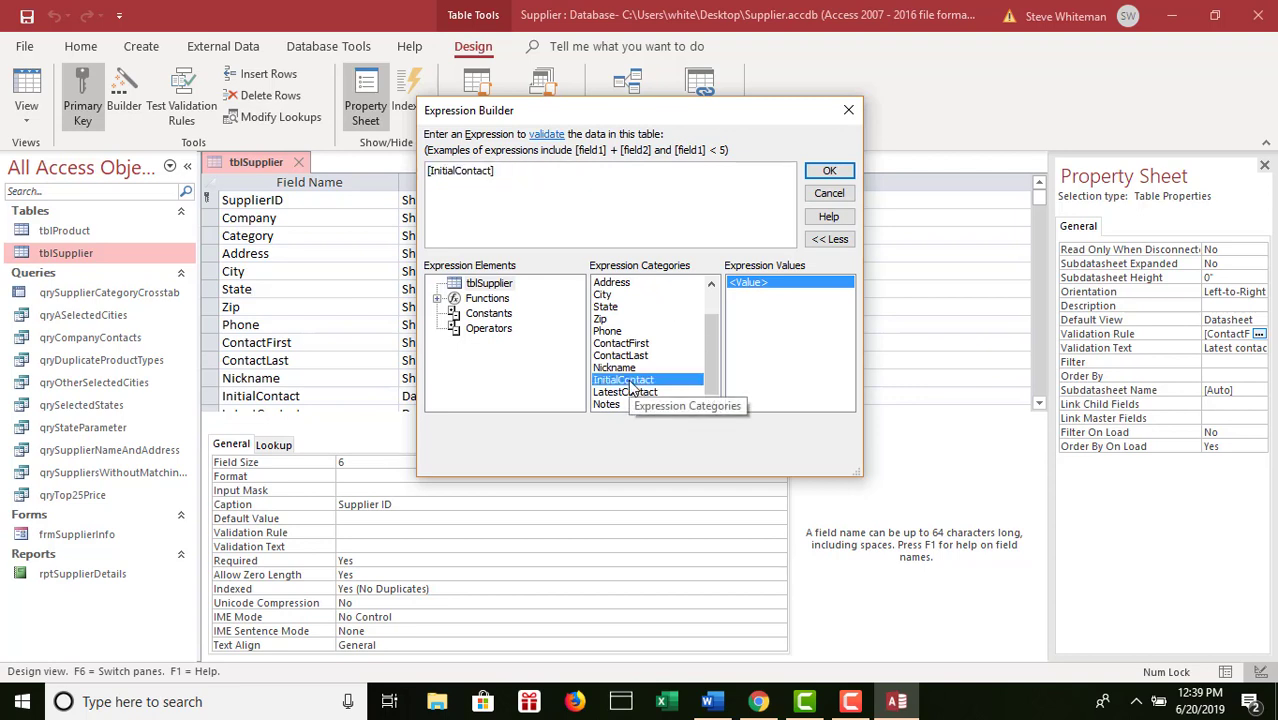
pyautogui.write('<=')
pyautogui.doubleClick(624, 392)
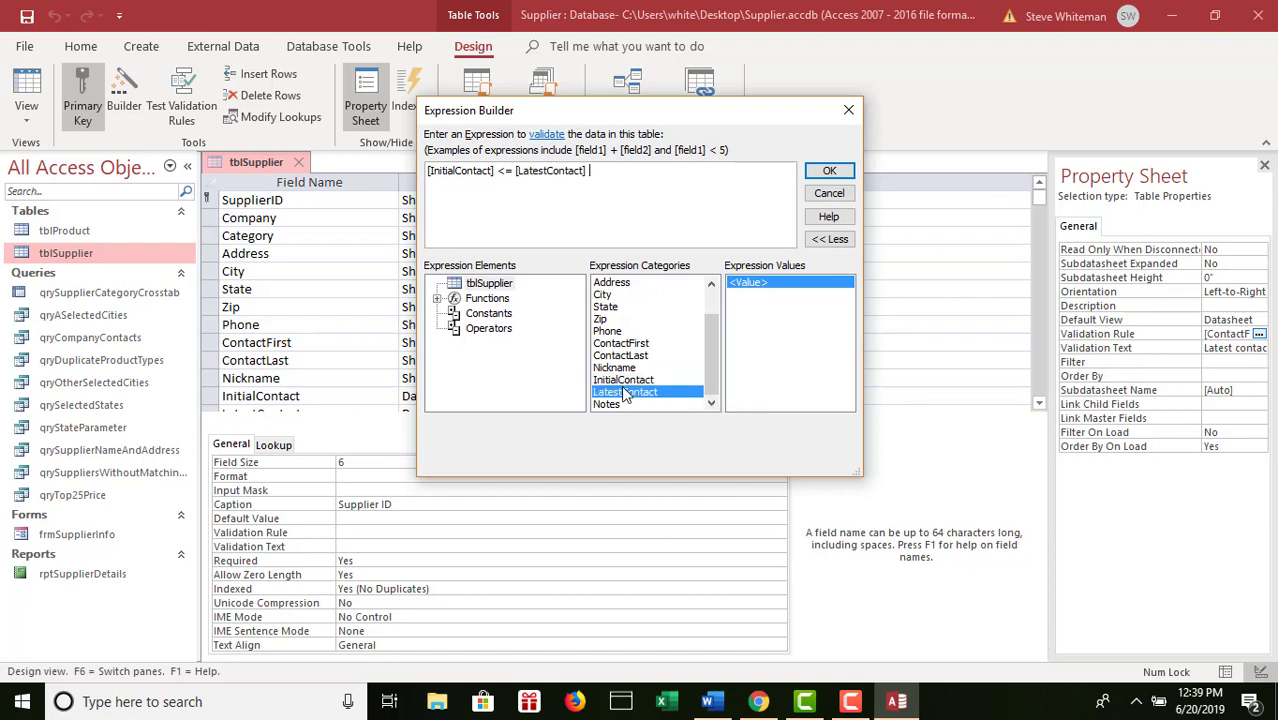
pyautogui.click(830, 171)
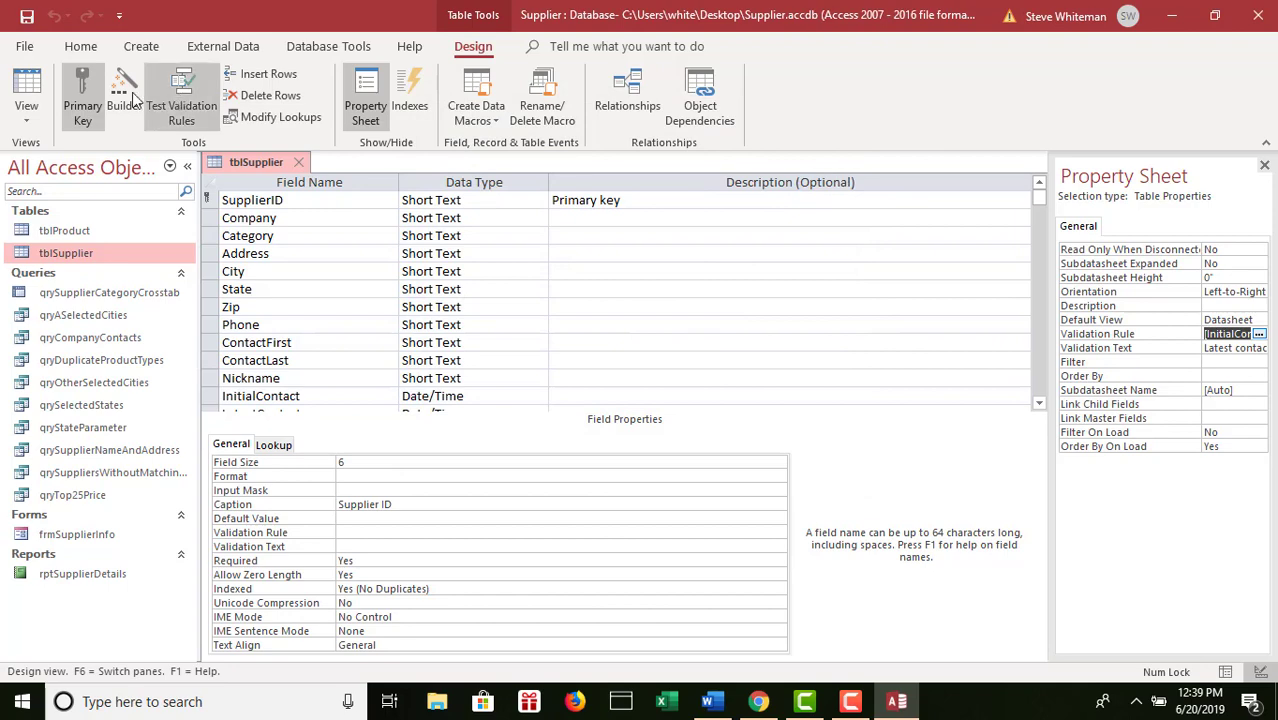
# - Save tblSupplier, testing existing data against the corrected rule, and show its contact date columns in Datasheet view
pyautogui.click(27, 19)
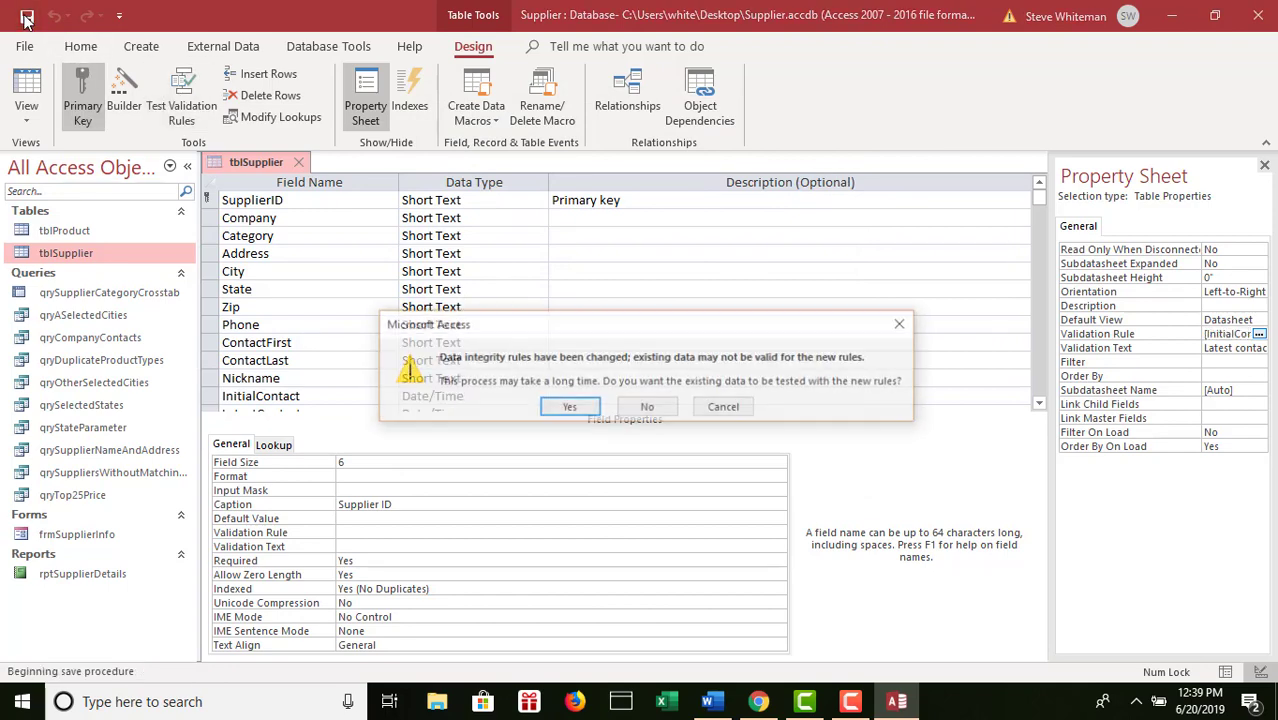
pyautogui.click(583, 414)
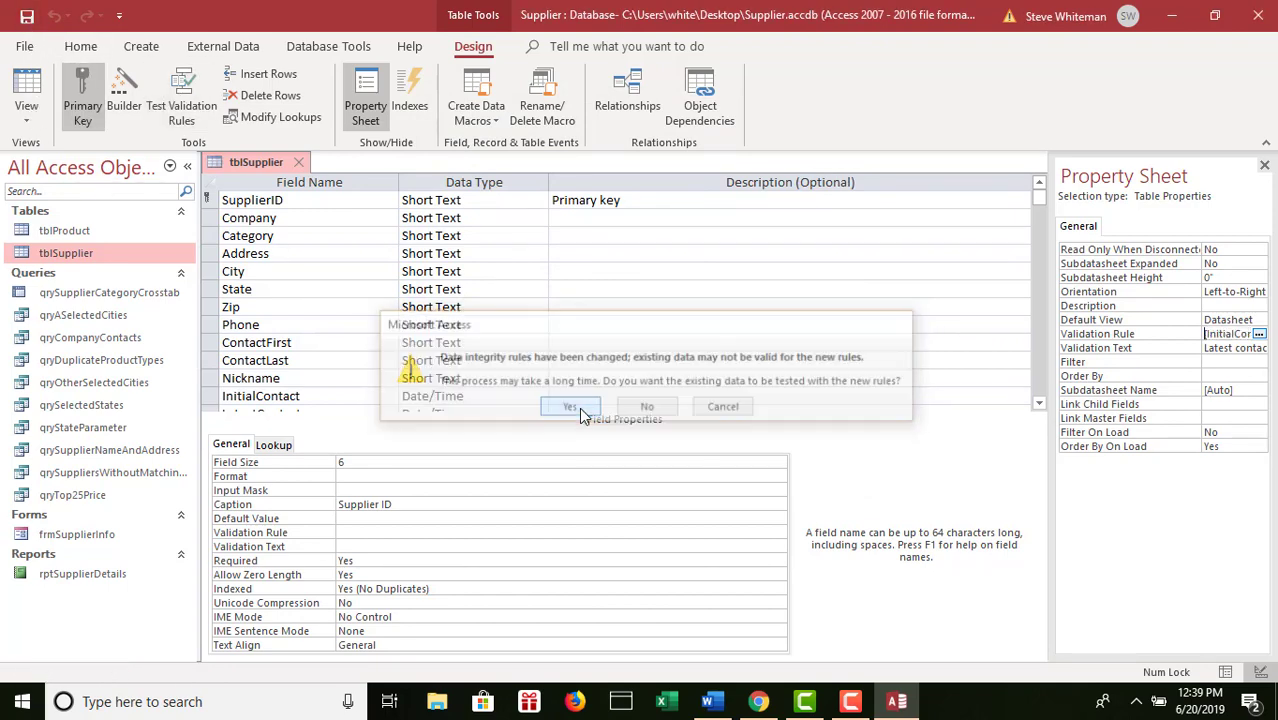
pyautogui.click(25, 115)
pyautogui.click(78, 158)
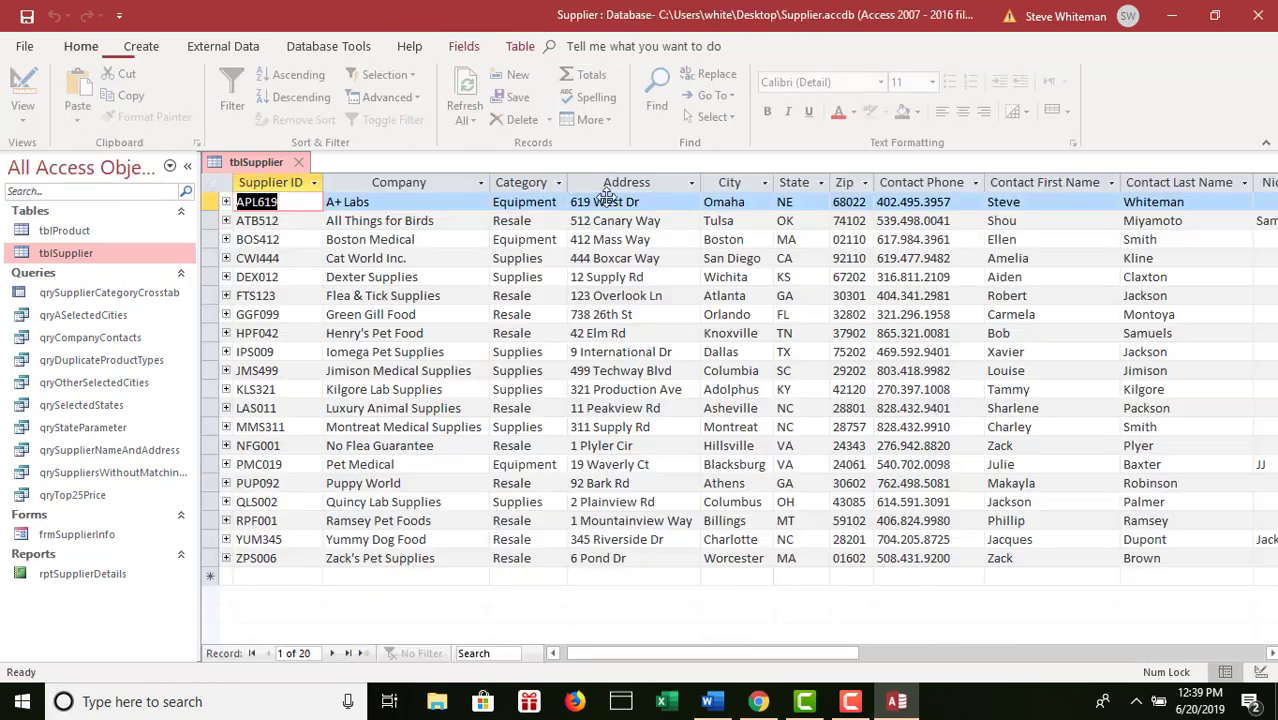
pyautogui.click(1124, 655)
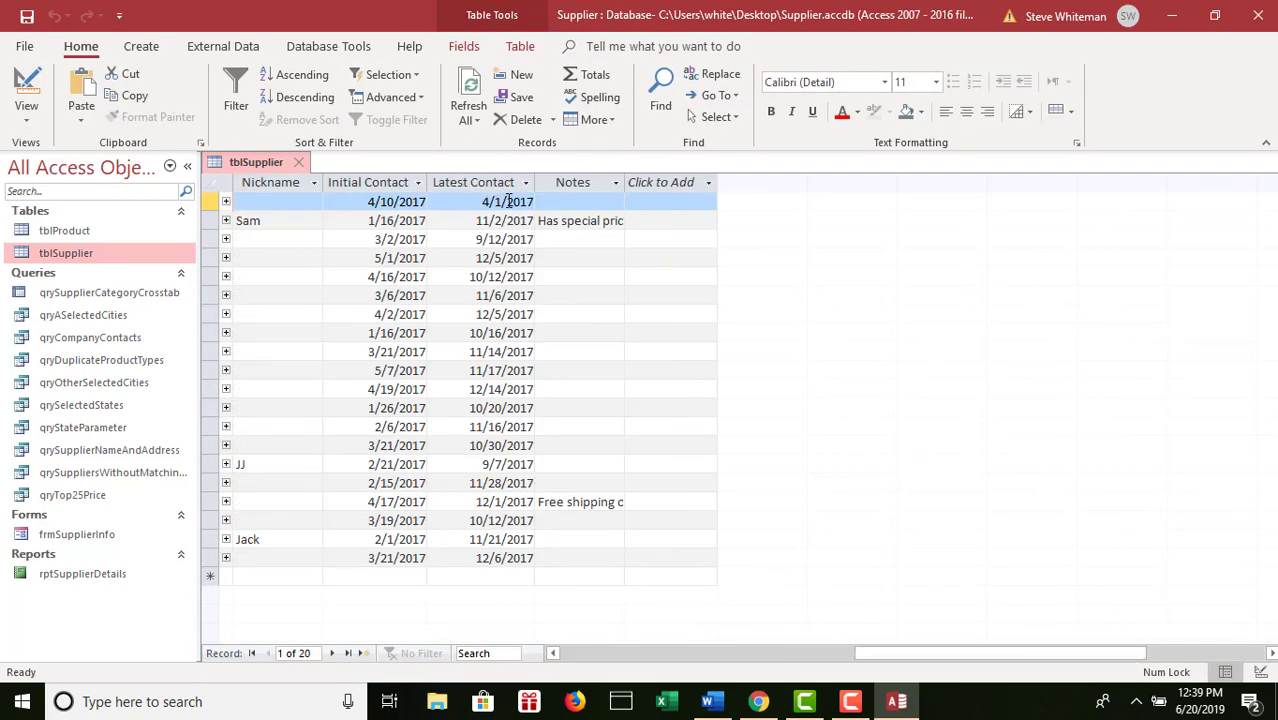
# - Set the Latest Contact date of the third record, Boston Medical, to 3/1/2017 with the date picker
pyautogui.click(503, 241)
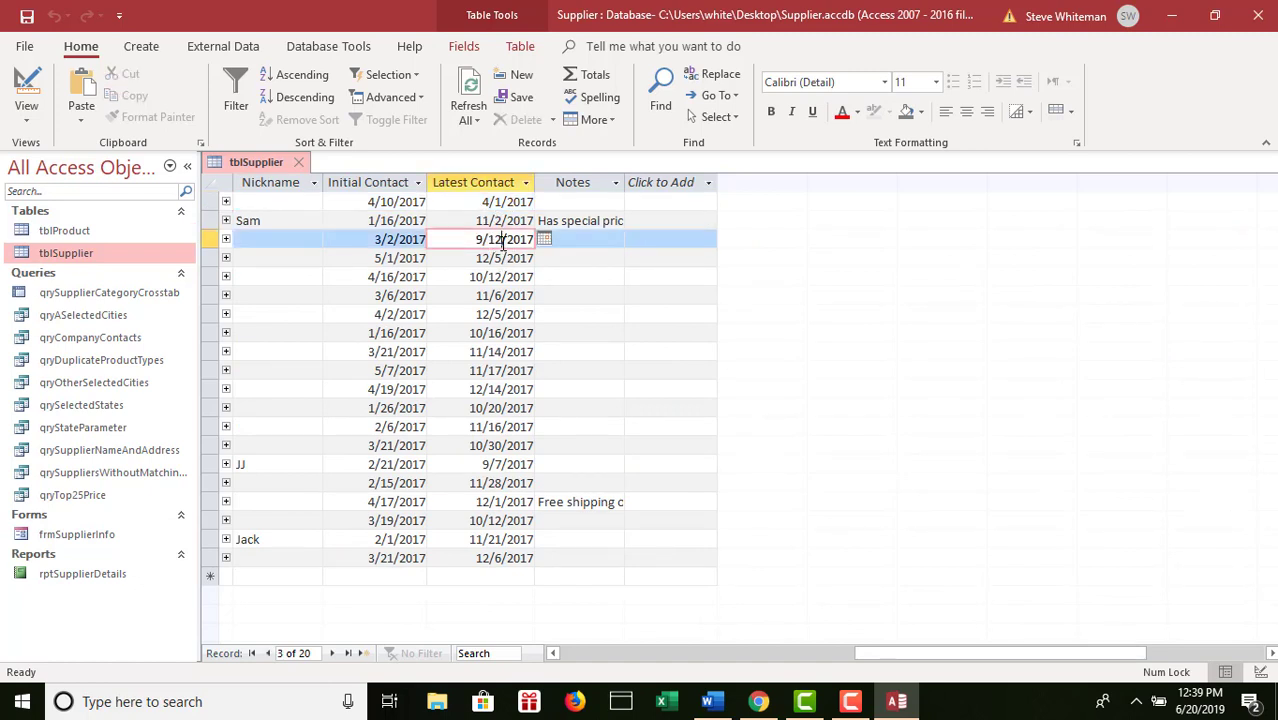
pyautogui.click(544, 239)
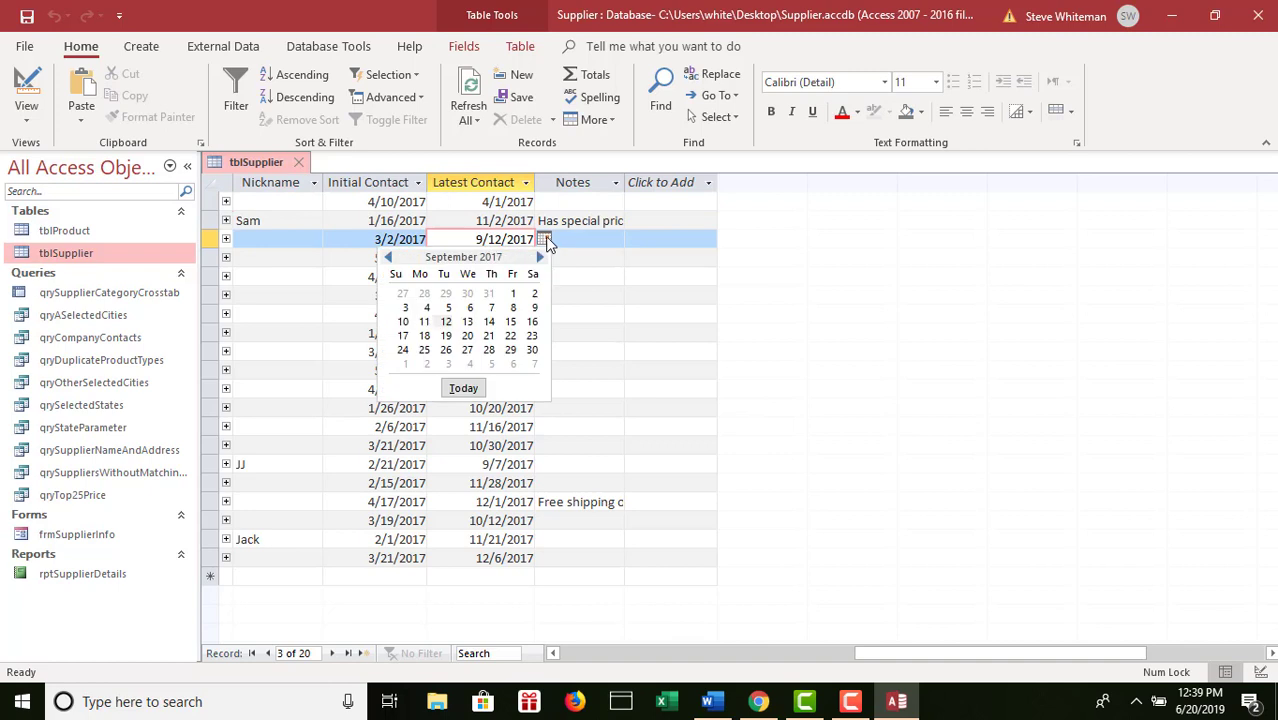
pyautogui.click(391, 258)
pyautogui.click(389, 258)
pyautogui.click(389, 258)
pyautogui.click(389, 258)
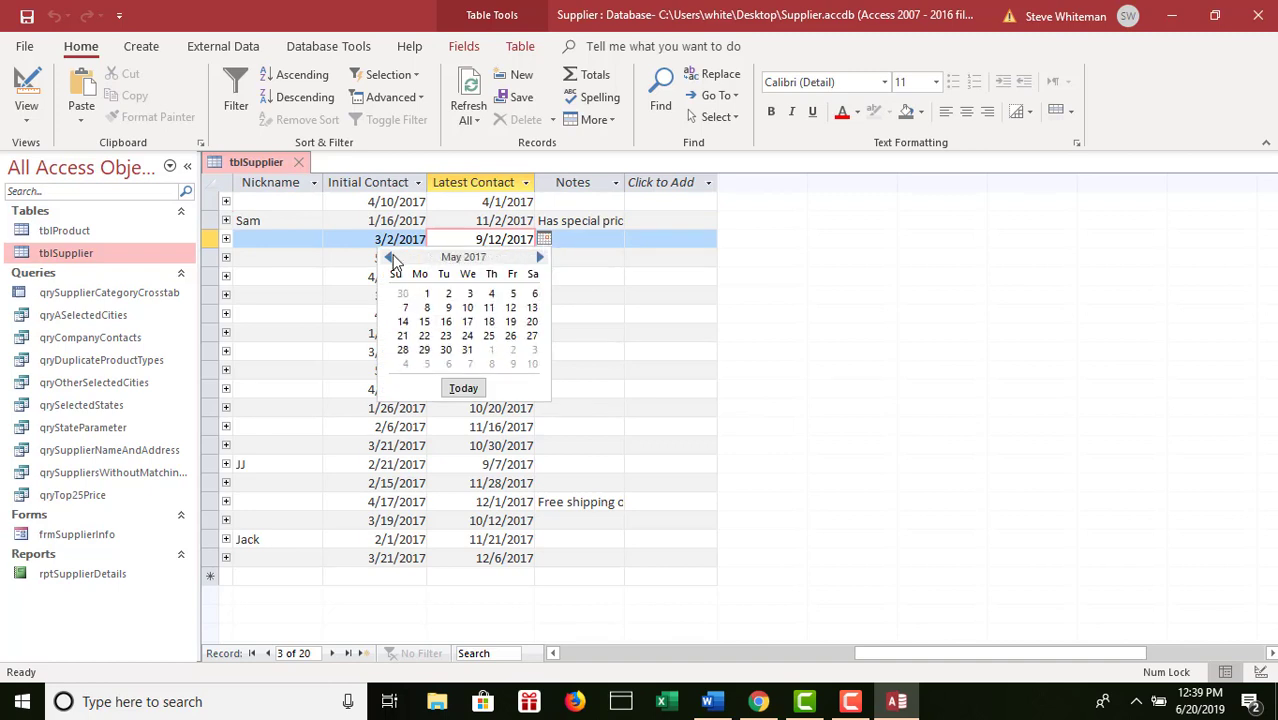
pyautogui.click(389, 258)
pyautogui.click(389, 258)
pyautogui.click(389, 258)
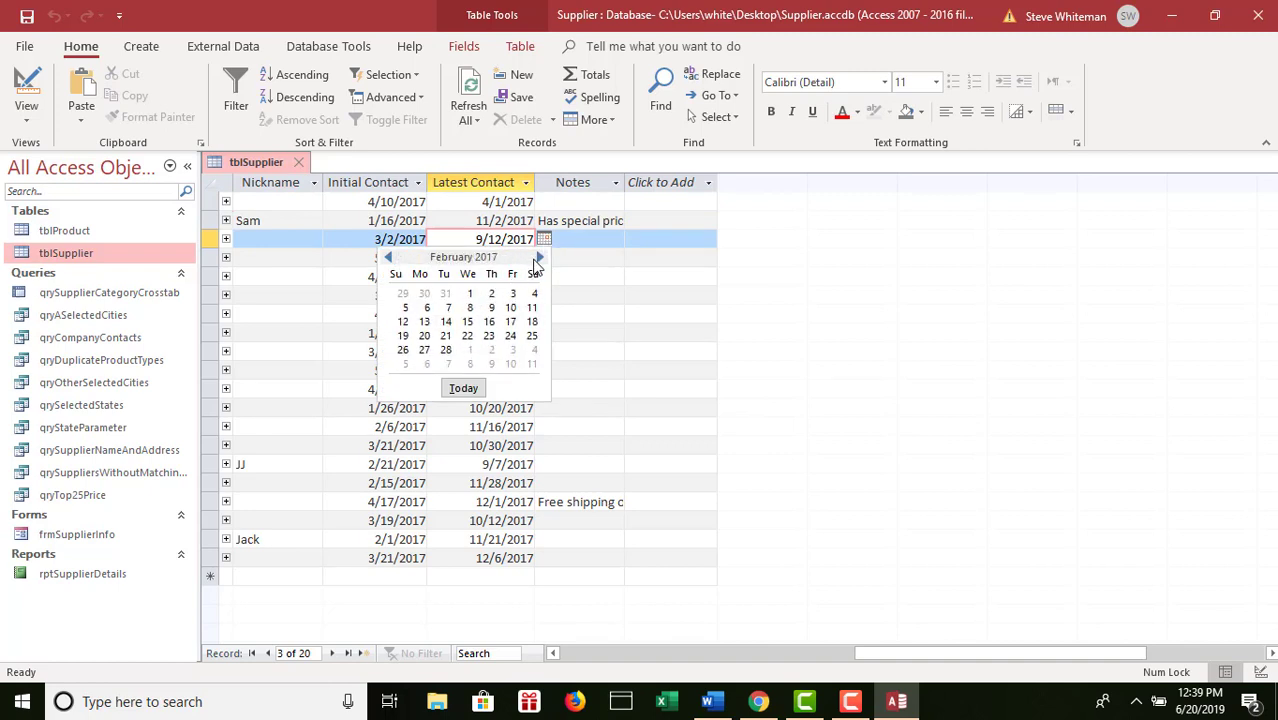
pyautogui.click(540, 260)
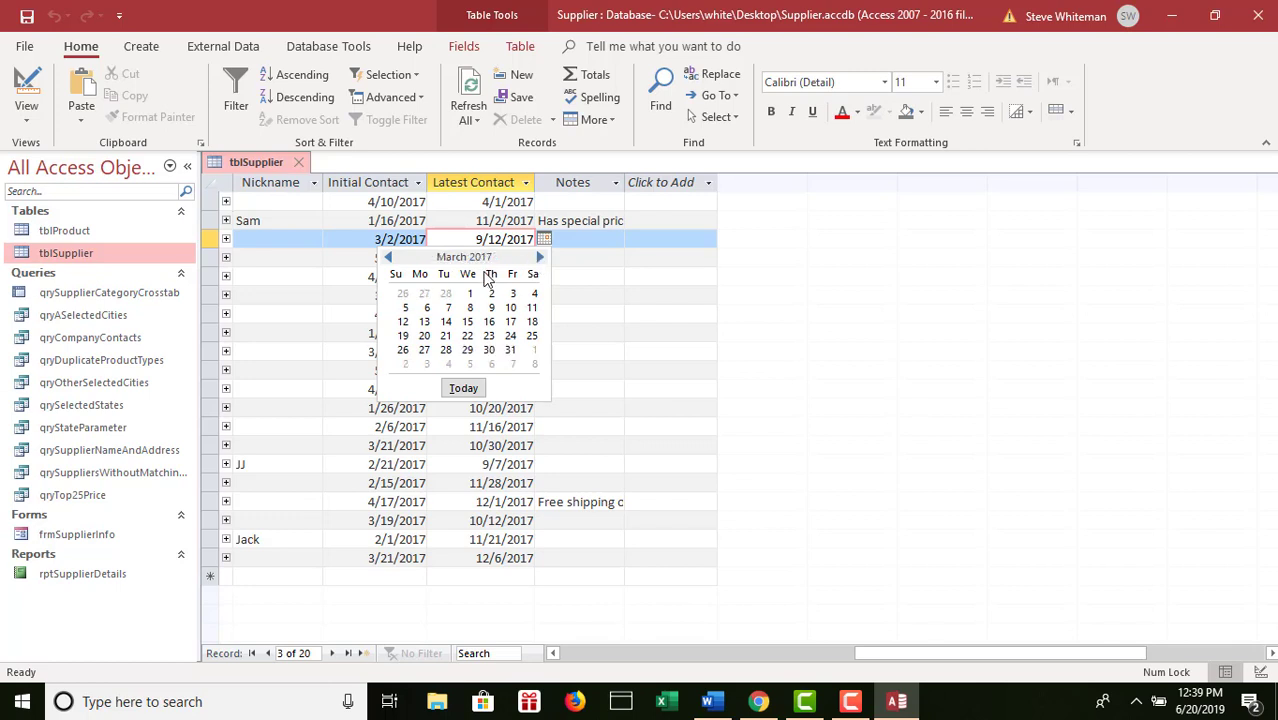
pyautogui.click(468, 294)
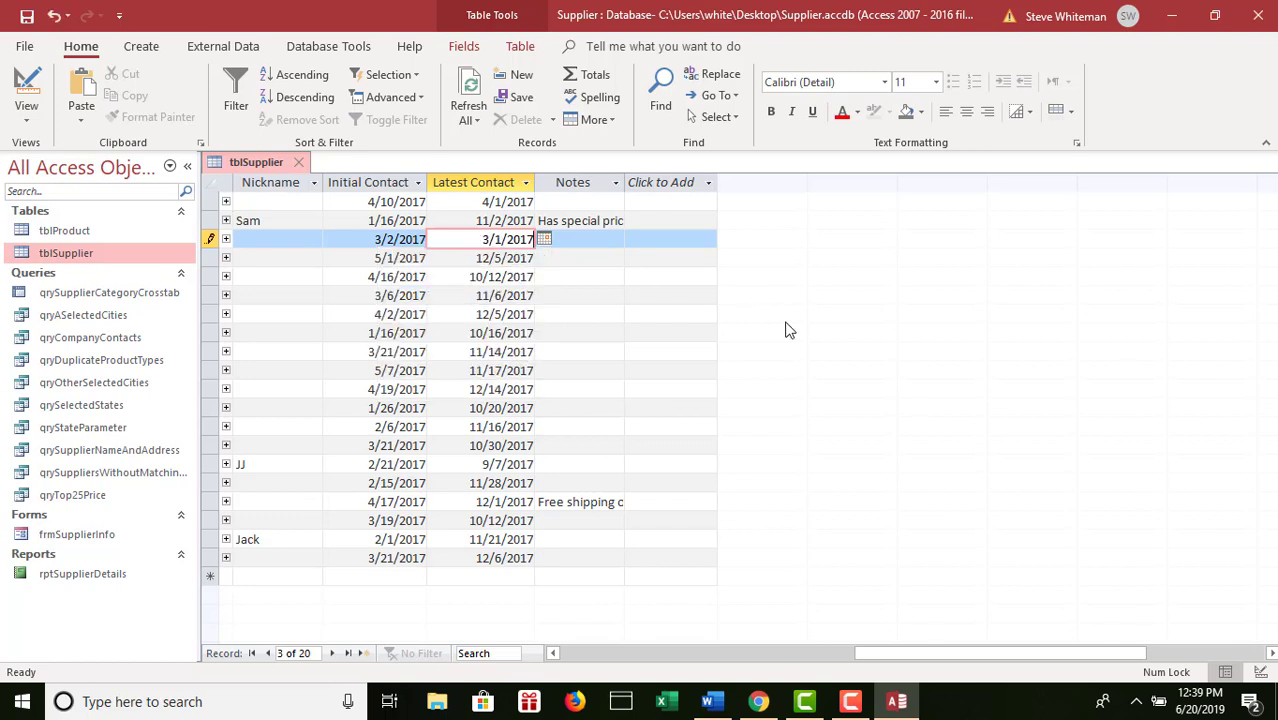
# - Test the validation rule by leaving the edited Boston Medical record, then discard its date change and move to the next record
pyautogui.press('Tab')
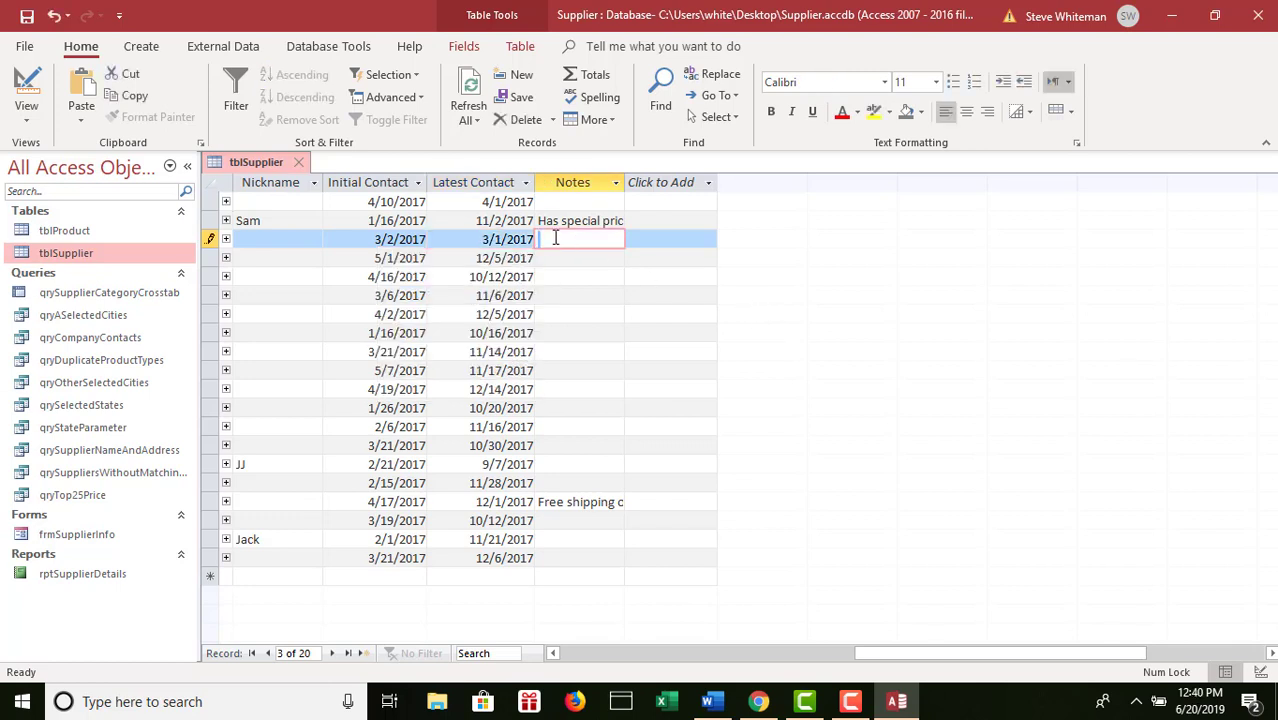
pyautogui.click(555, 265)
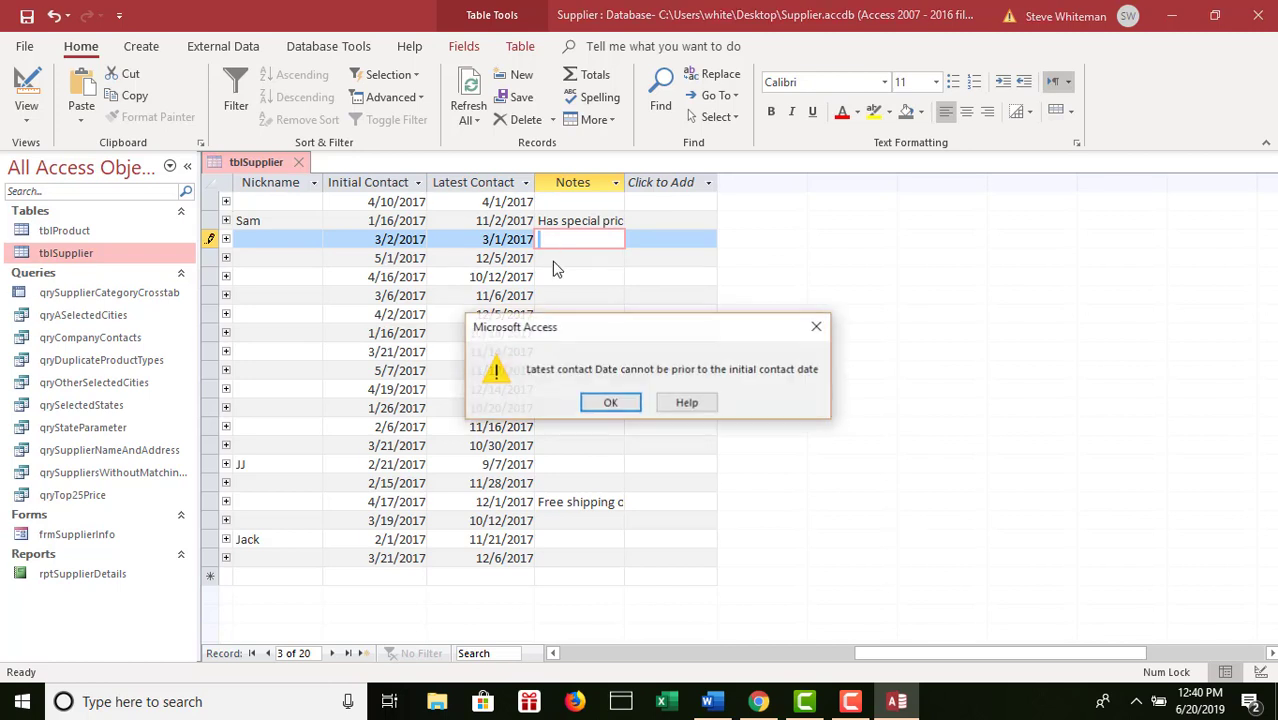
pyautogui.click(612, 403)
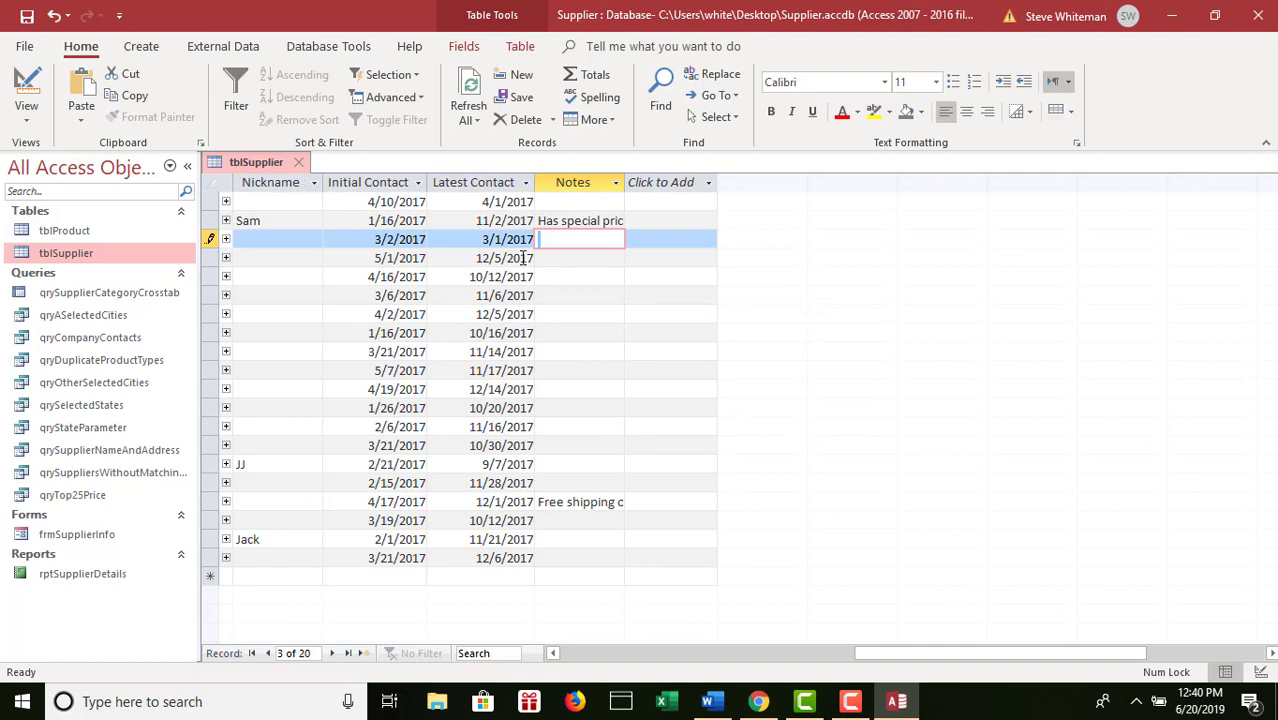
pyautogui.press('Escape')
pyautogui.click(610, 258)
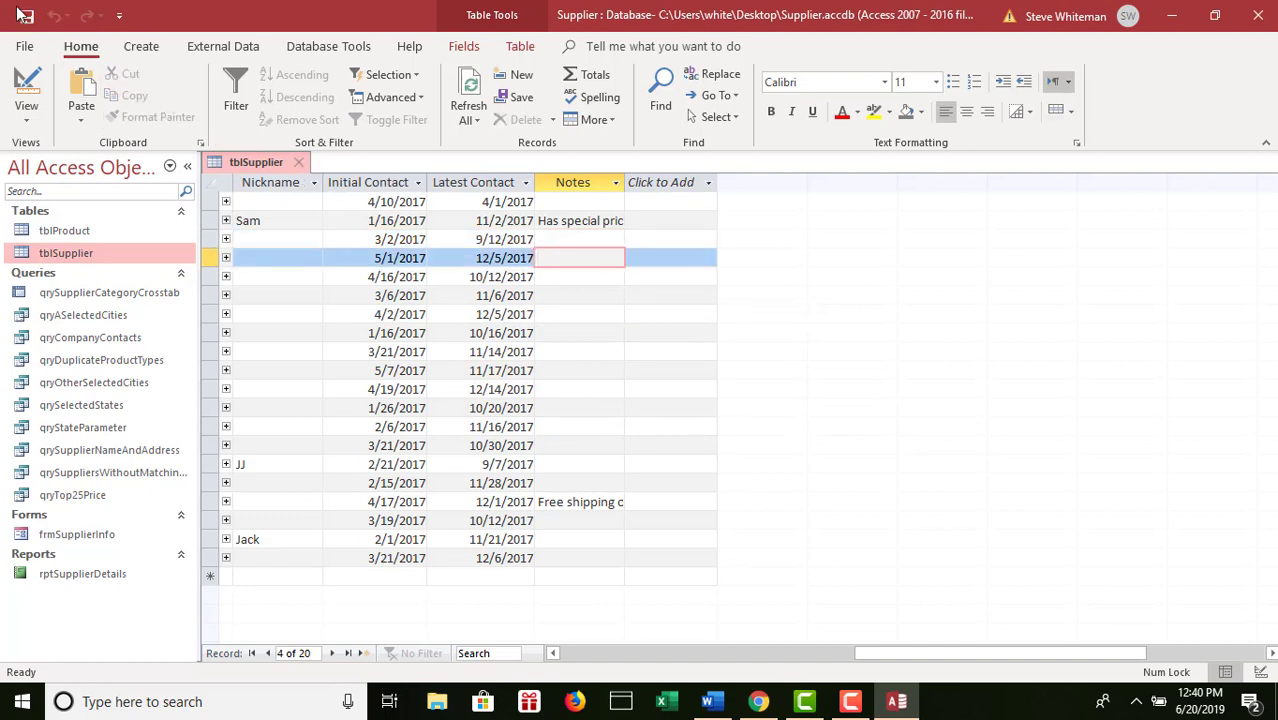
# - Close tblSupplier, reopen it in Design view, and examine the field properties of the Notes field
pyautogui.click(303, 165)
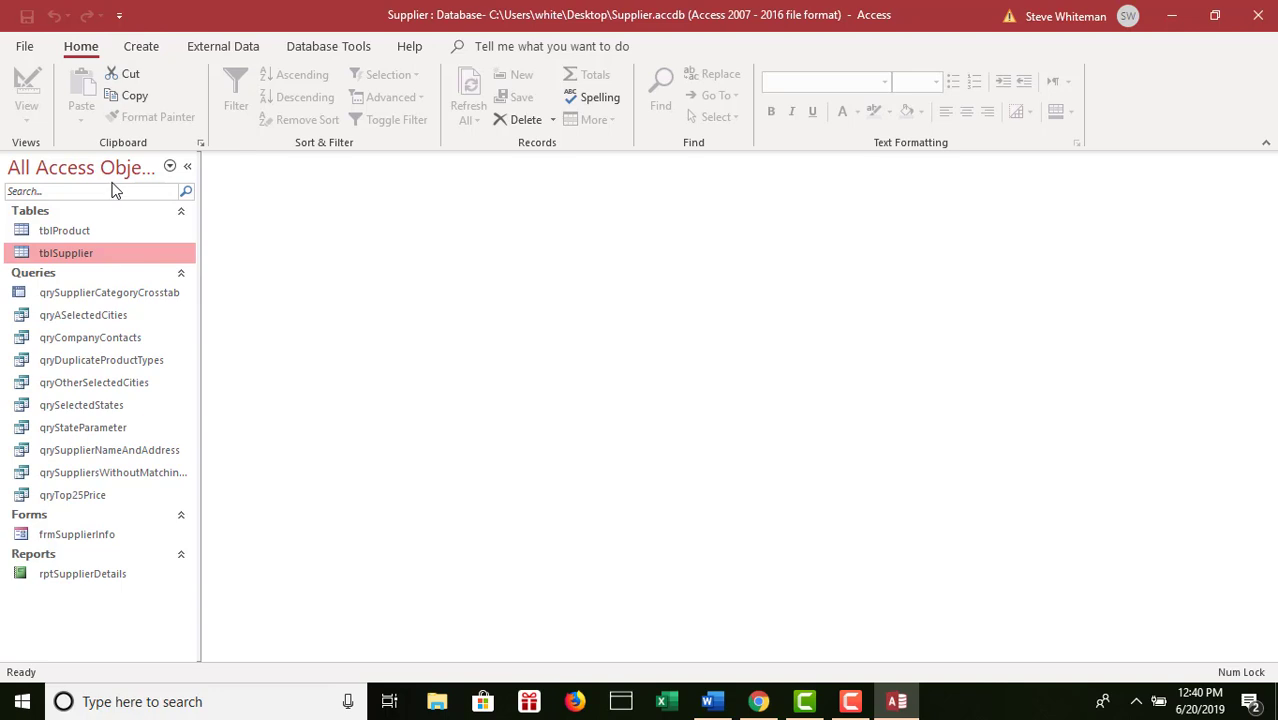
pyautogui.rightClick(110, 253)
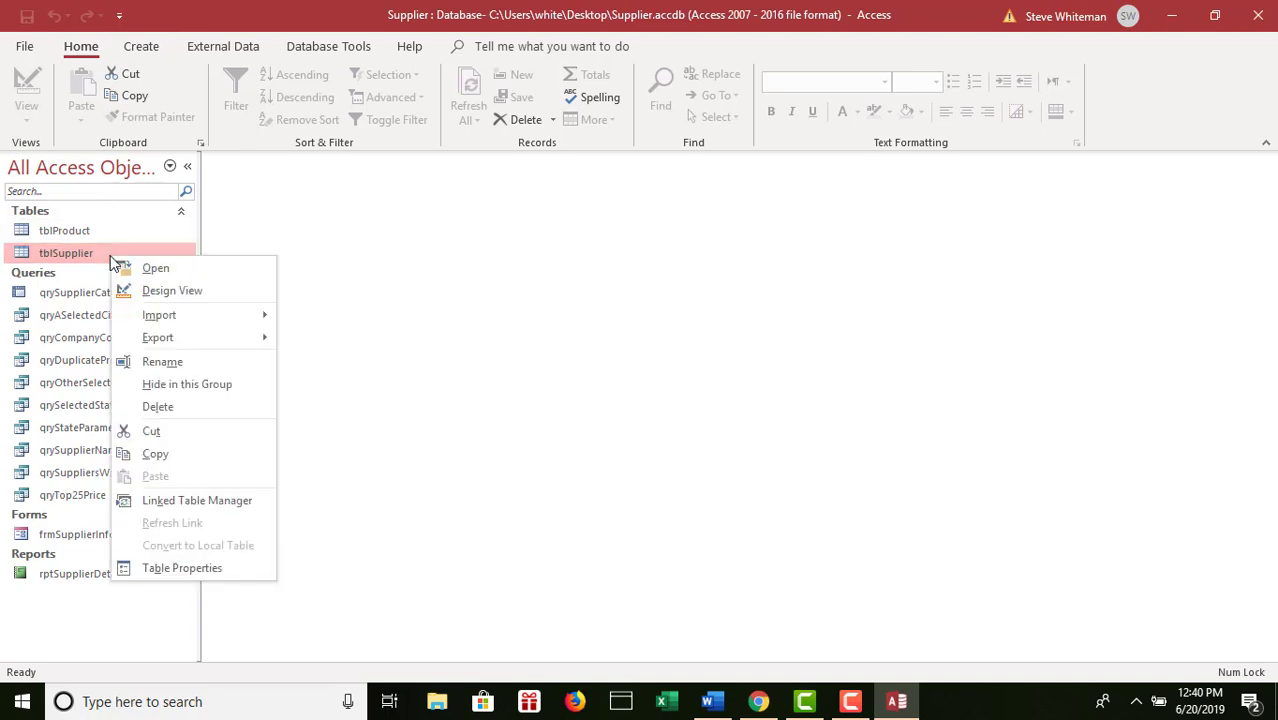
pyautogui.click(180, 294)
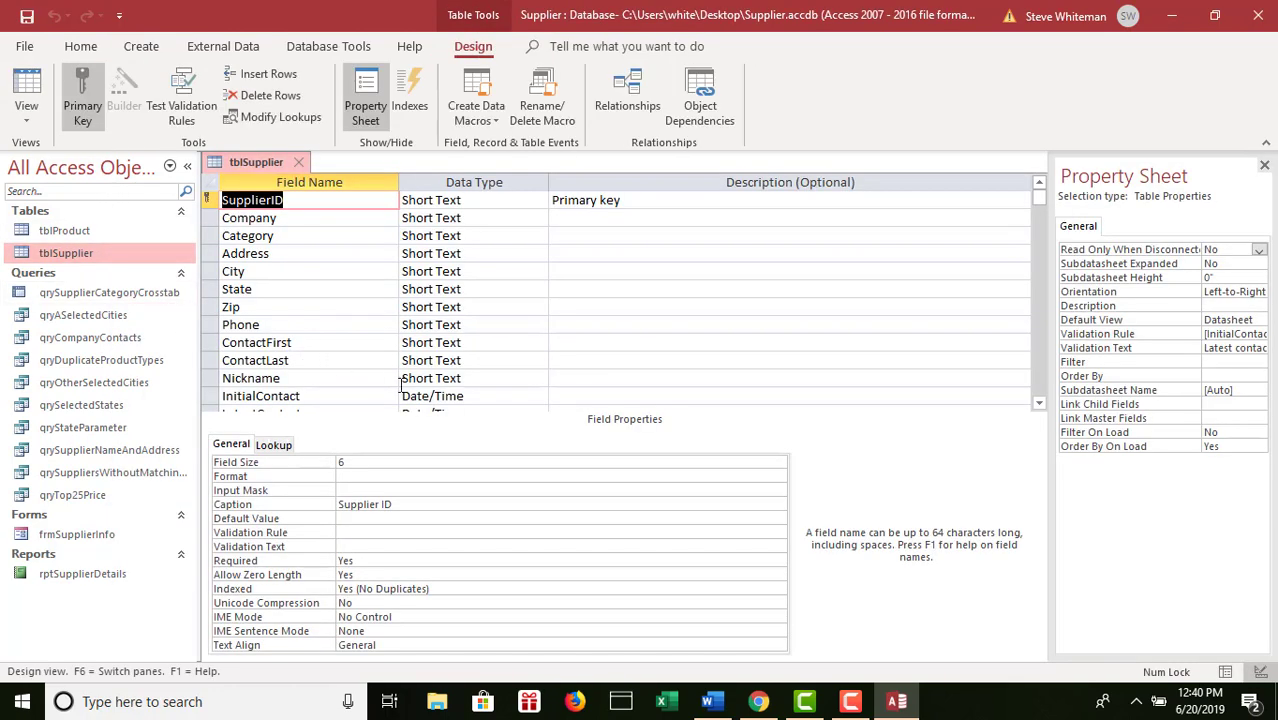
pyautogui.click(1039, 403)
pyautogui.click(1039, 403)
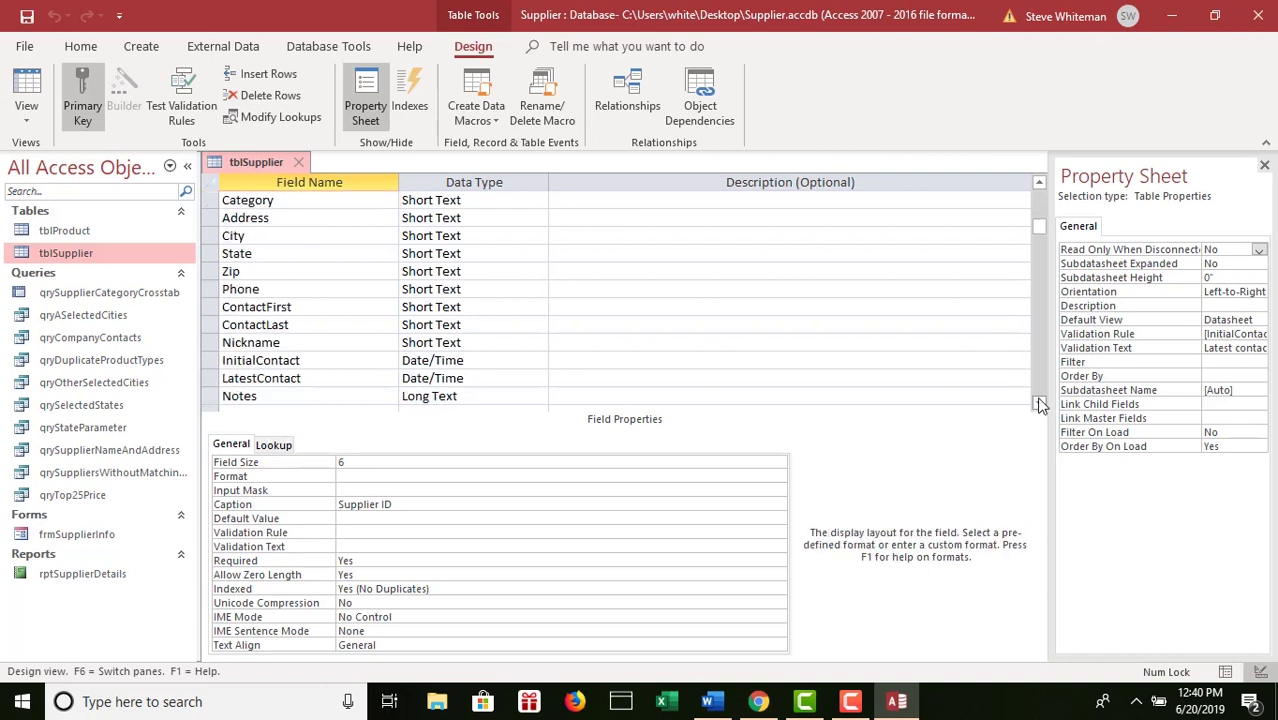
pyautogui.click(361, 395)
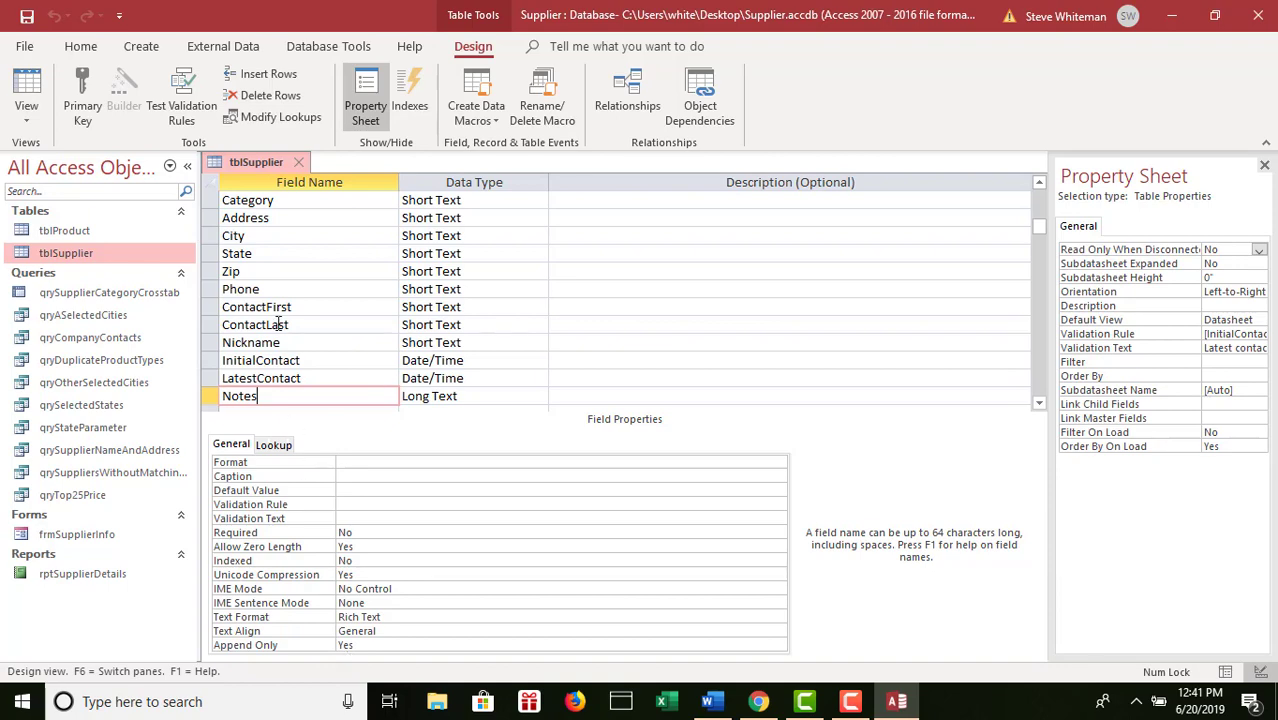
# - Close tblSupplier and show the Trusted Locations settings in the Trust Center
pyautogui.click(302, 161)
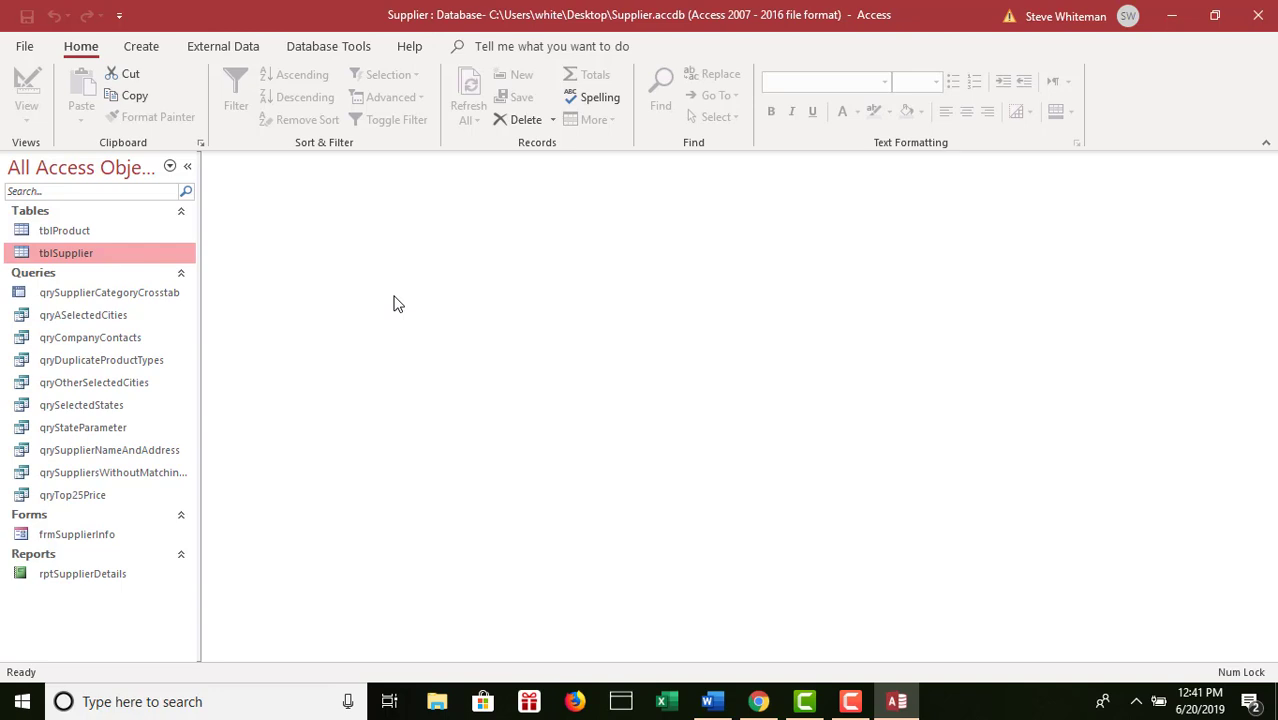
pyautogui.click(26, 47)
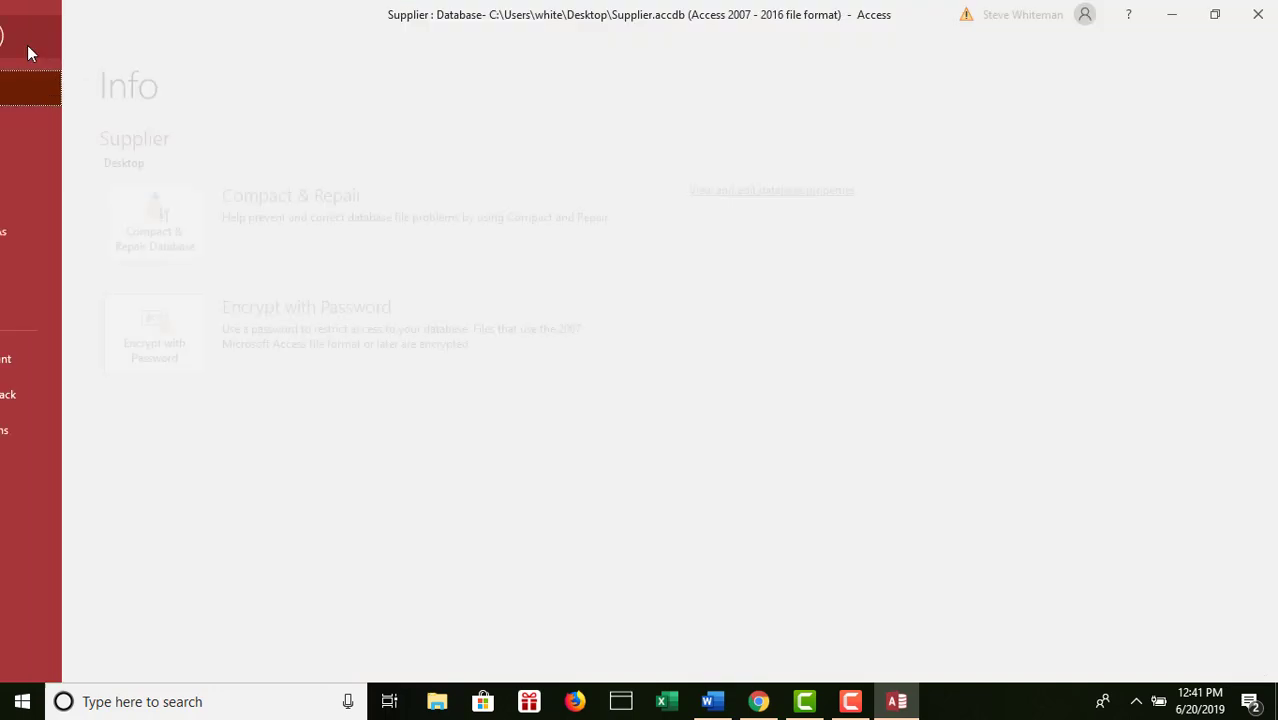
pyautogui.click(40, 430)
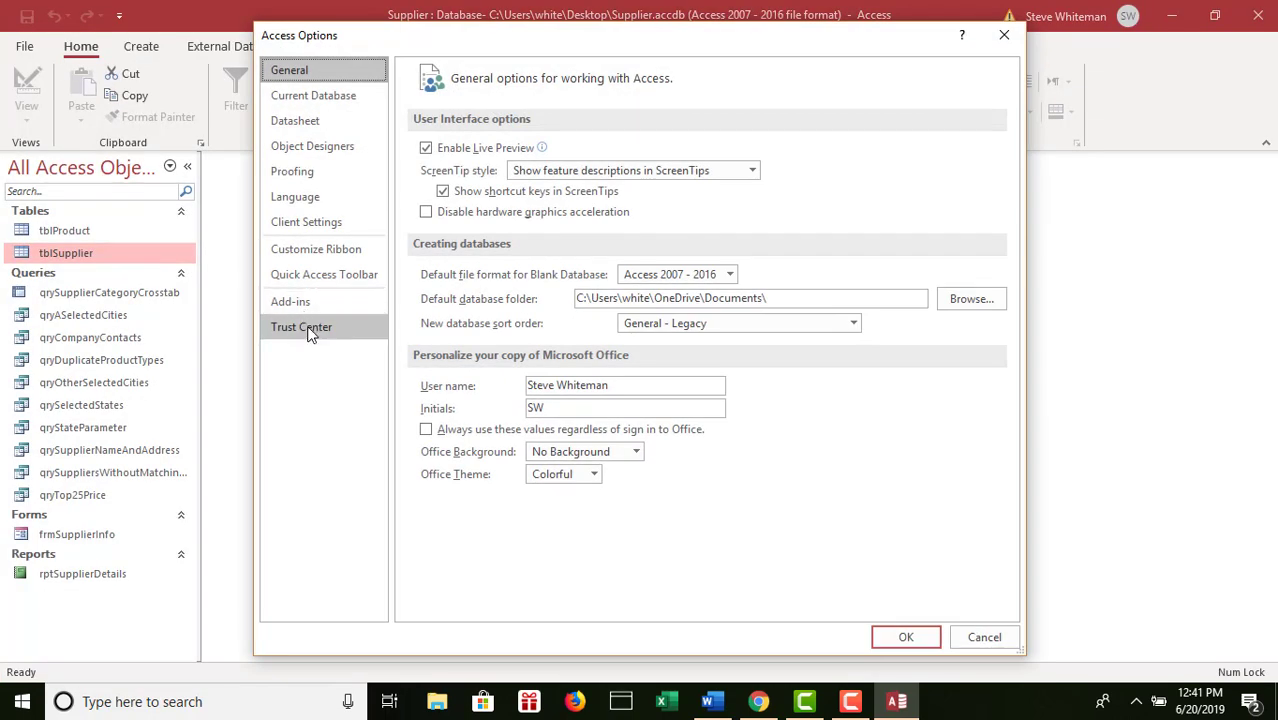
pyautogui.click(310, 333)
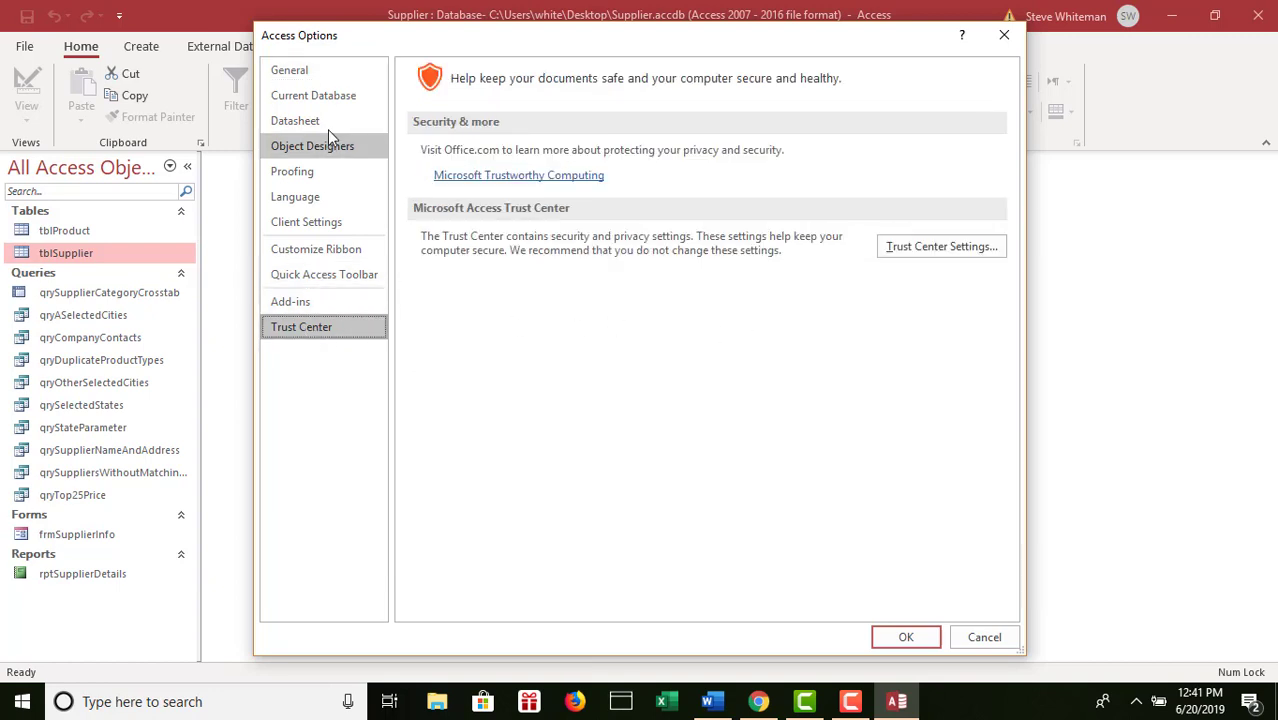
pyautogui.click(938, 248)
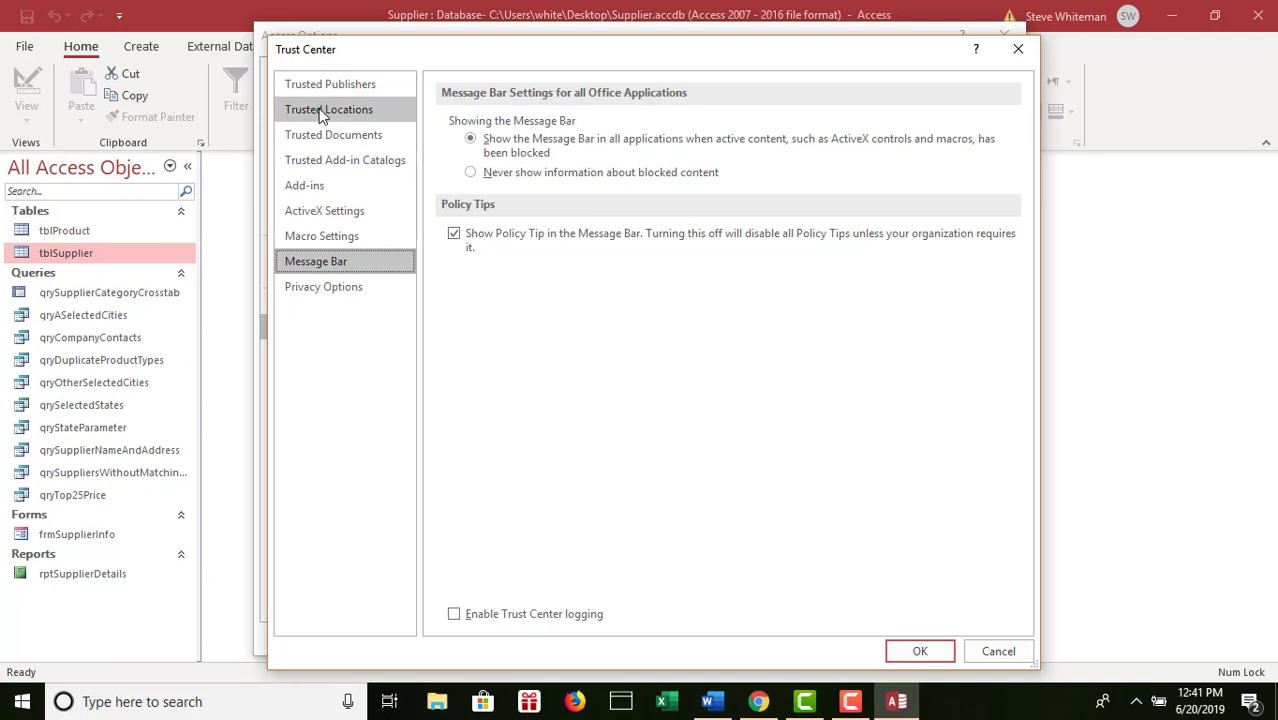
pyautogui.click(322, 116)
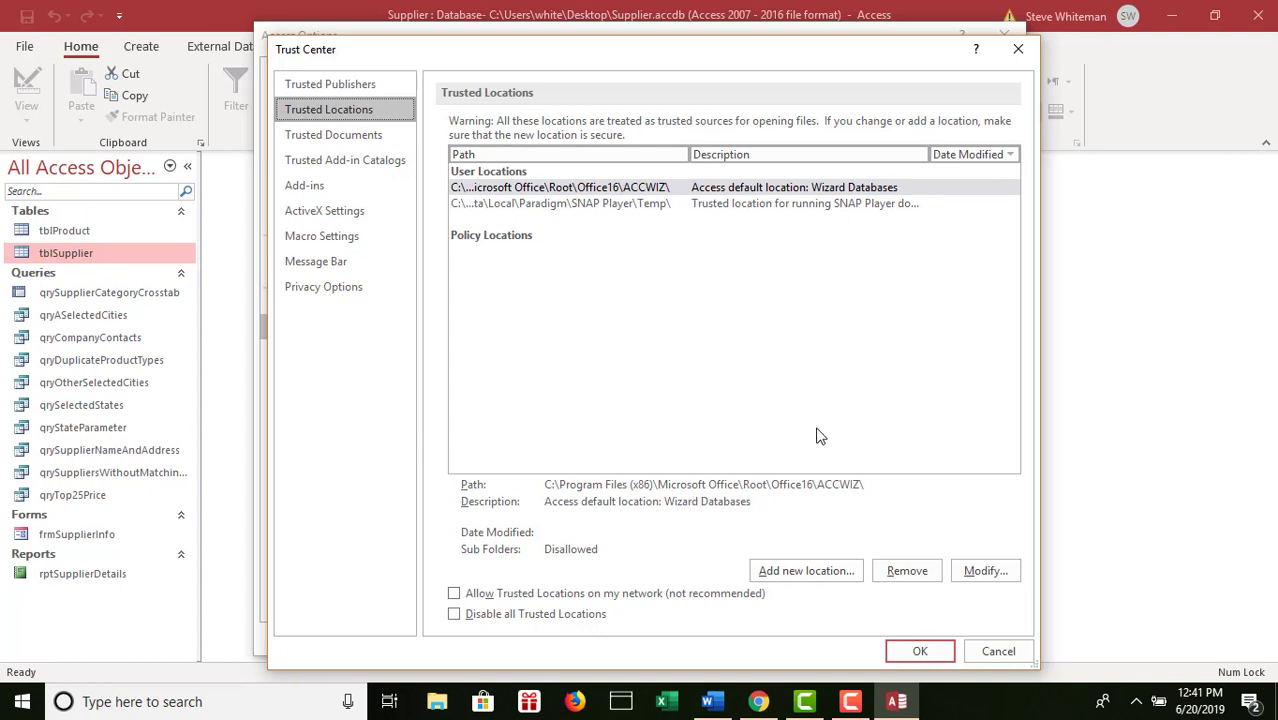
# - View the options for adding a new trusted location, then cancel out of all settings dialogs without adding one
pyautogui.click(803, 571)
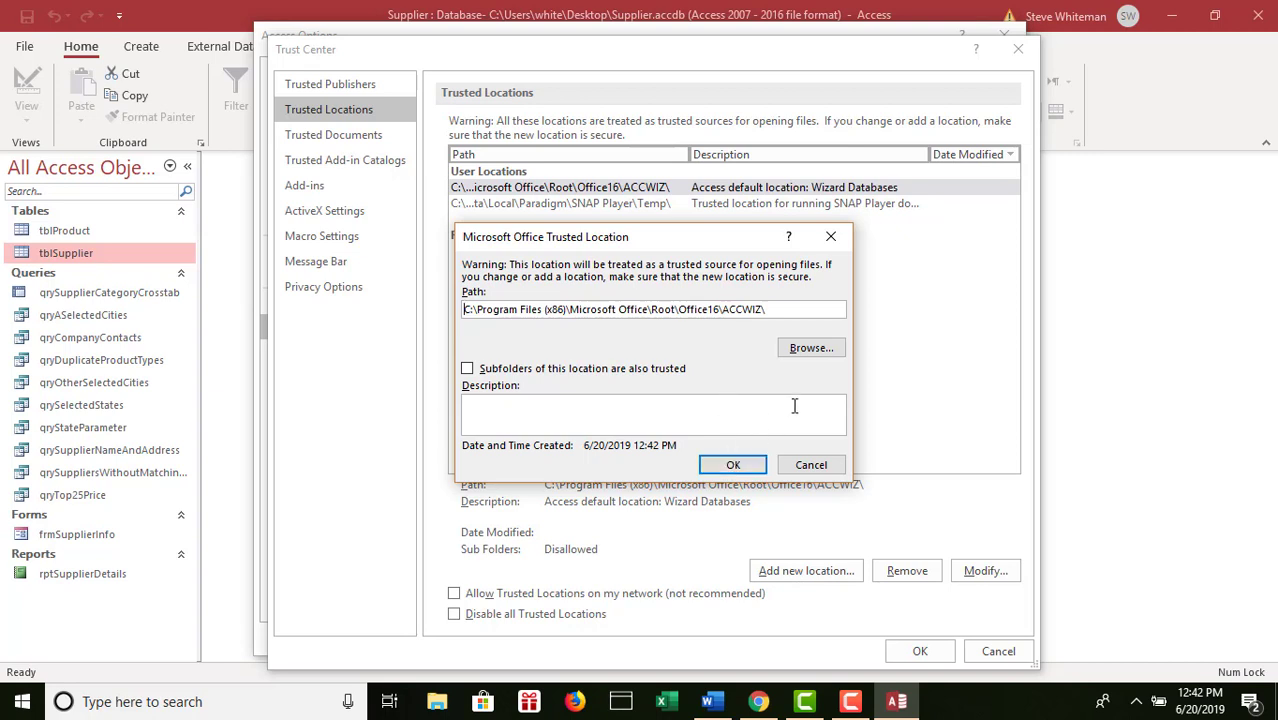
pyautogui.click(818, 468)
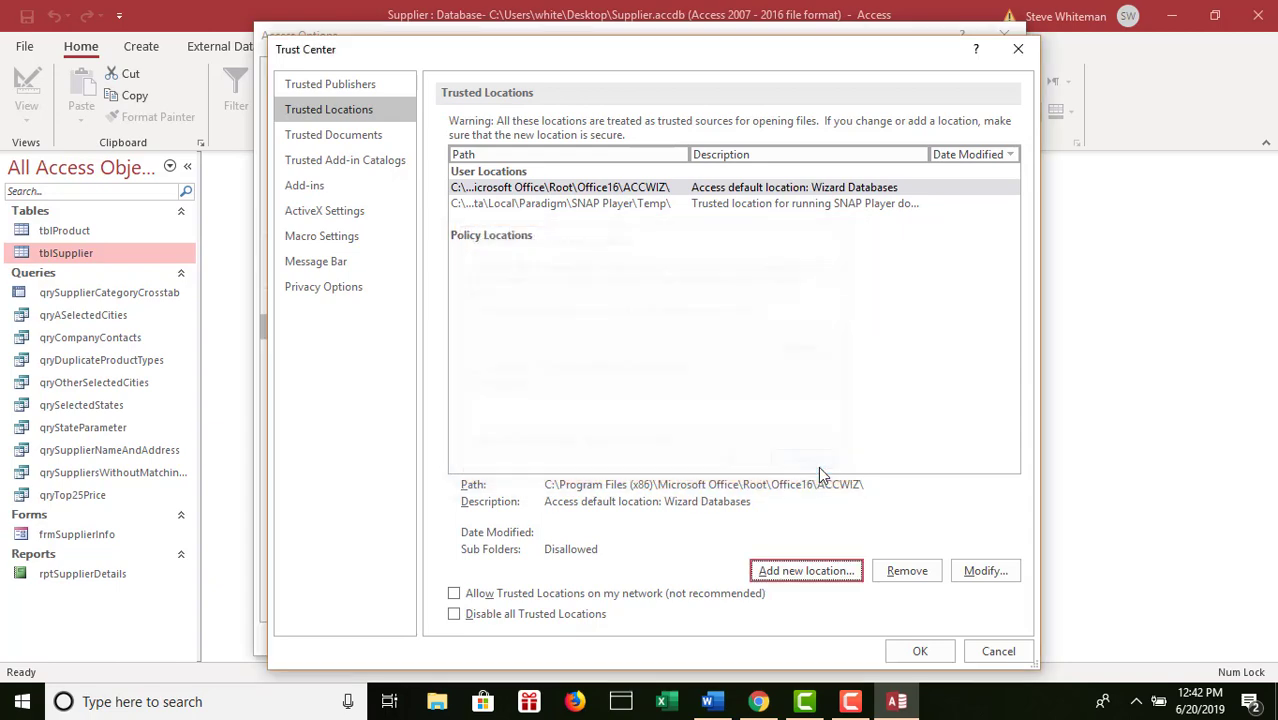
pyautogui.click(981, 650)
pyautogui.click(970, 638)
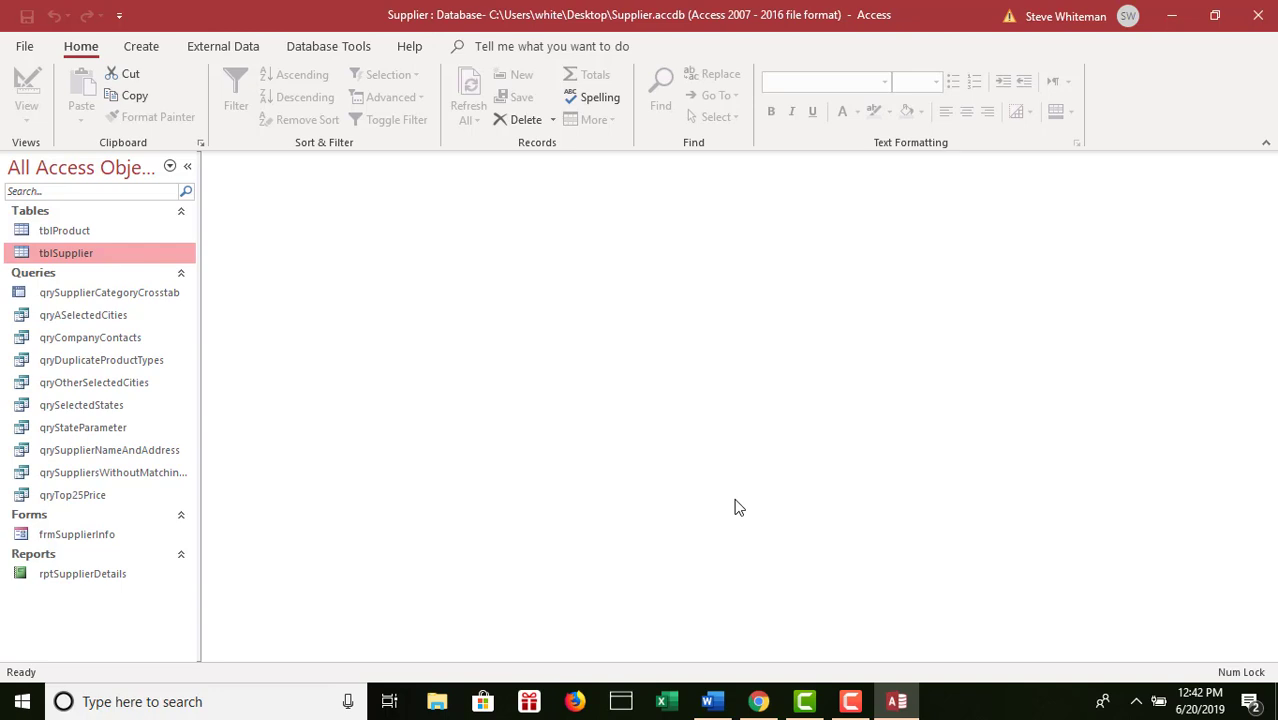
# - Back up the Supplier database to the Desktop as Supplier_2019-06-20.accdb
pyautogui.click(25, 47)
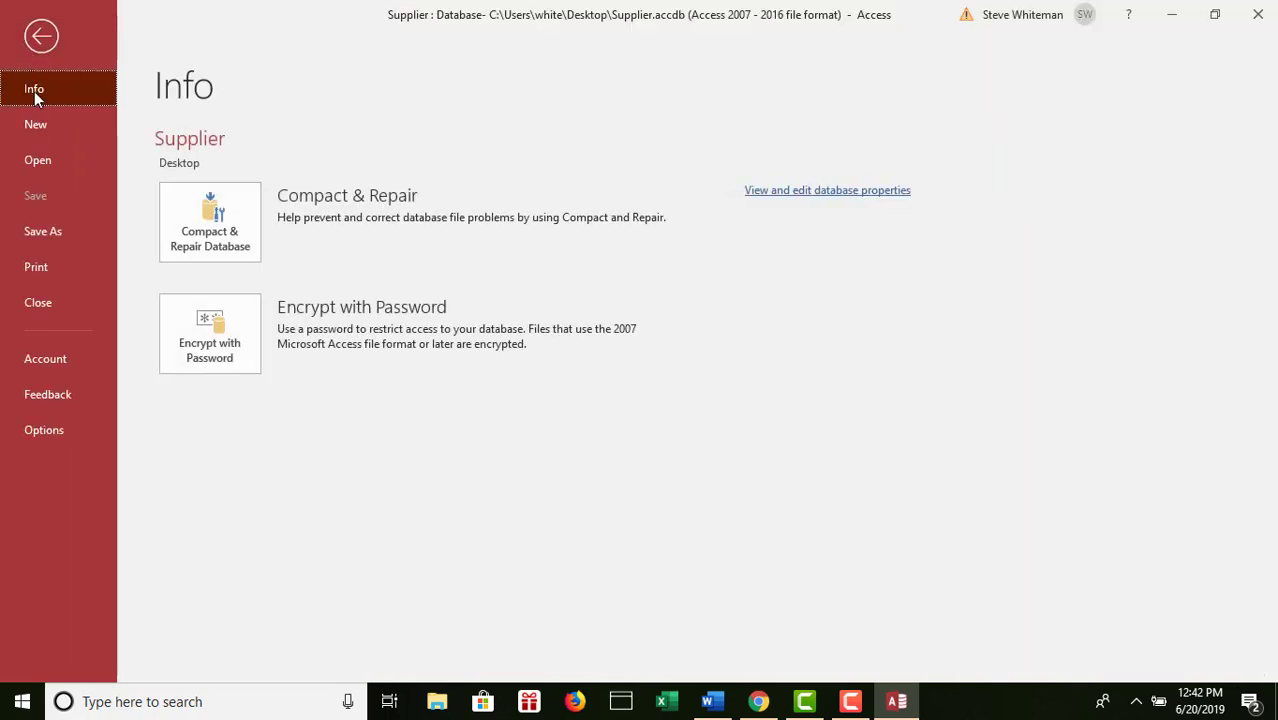
pyautogui.click(46, 233)
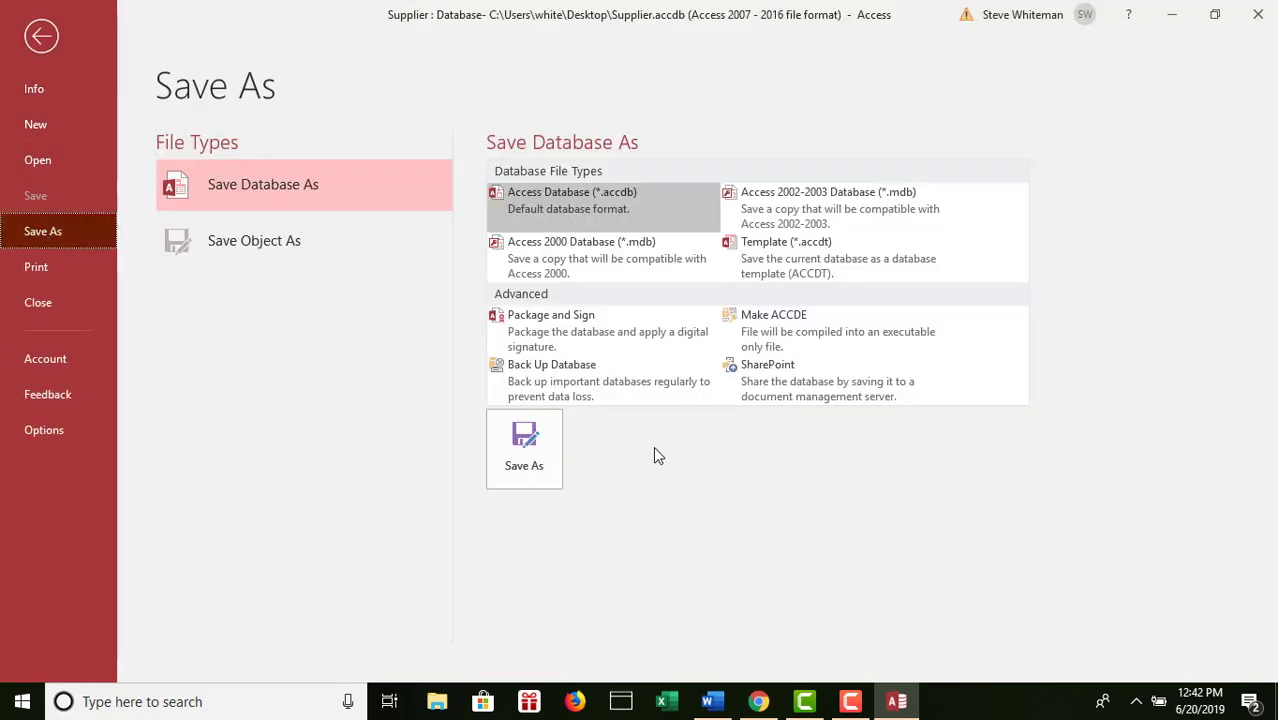
pyautogui.click(563, 374)
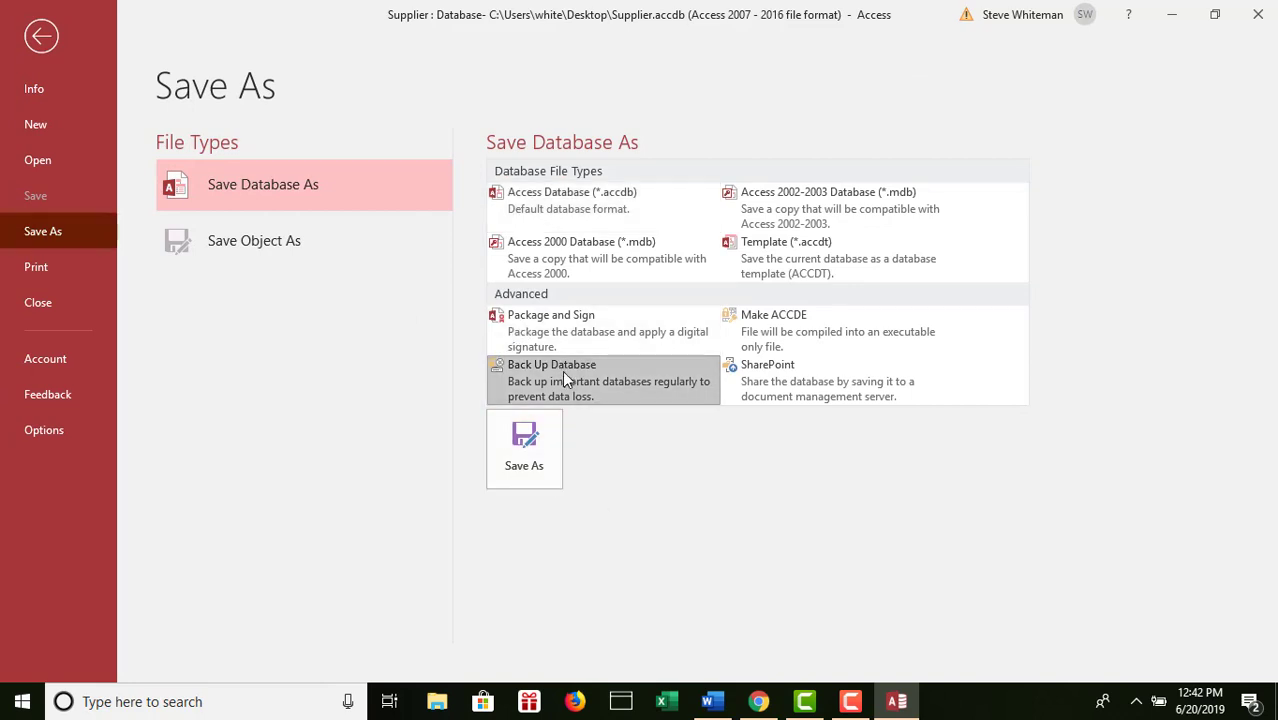
pyautogui.click(546, 442)
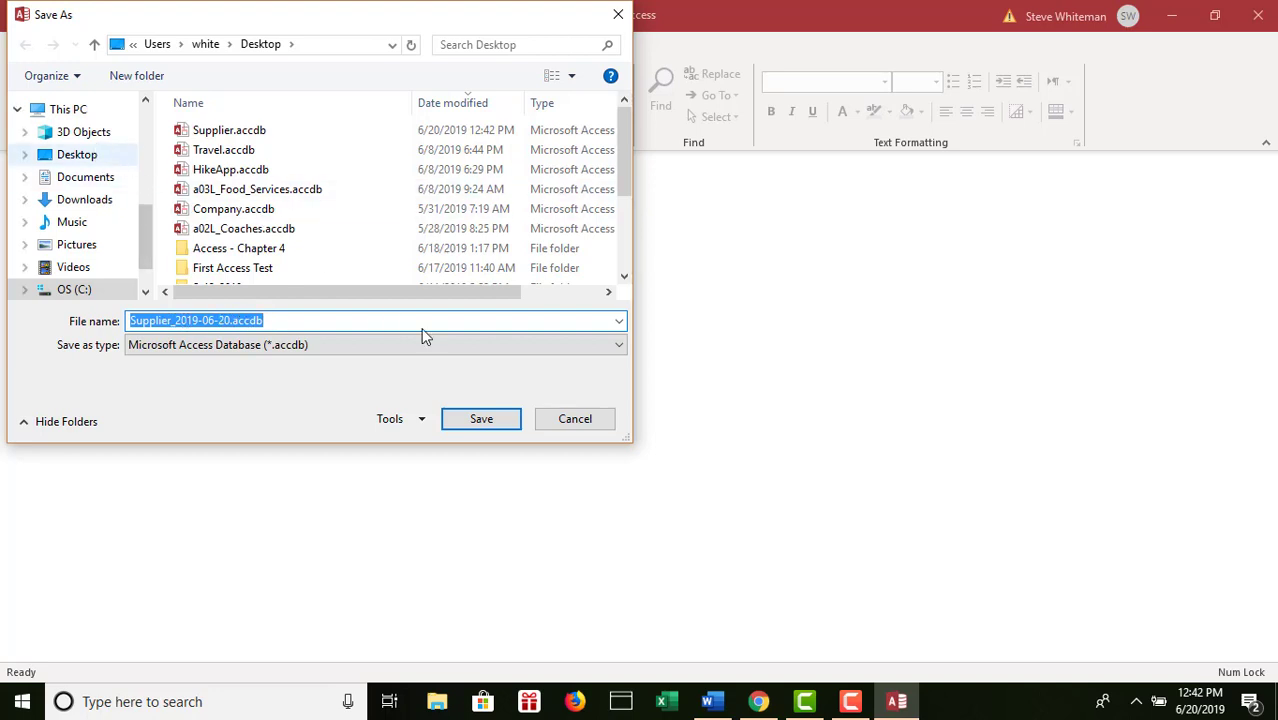
pyautogui.click(484, 419)
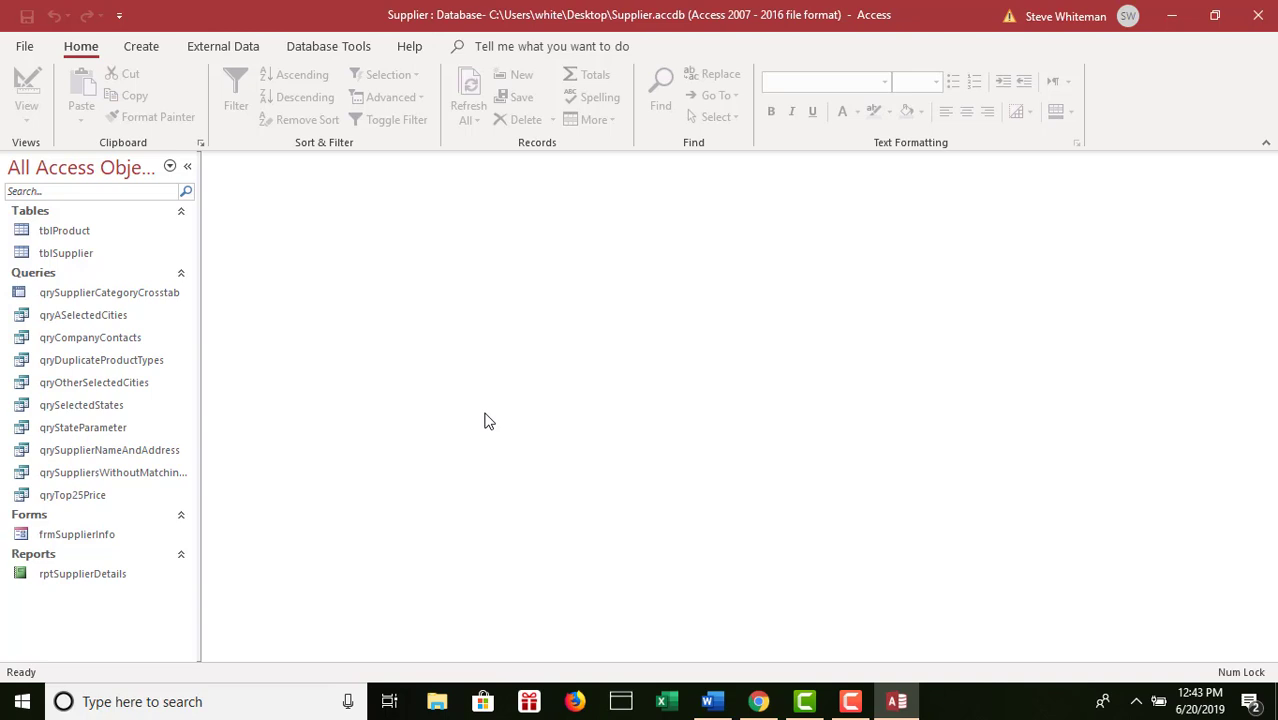
# - Compact and repair the Supplier database, then close it and exit the program
pyautogui.click(26, 47)
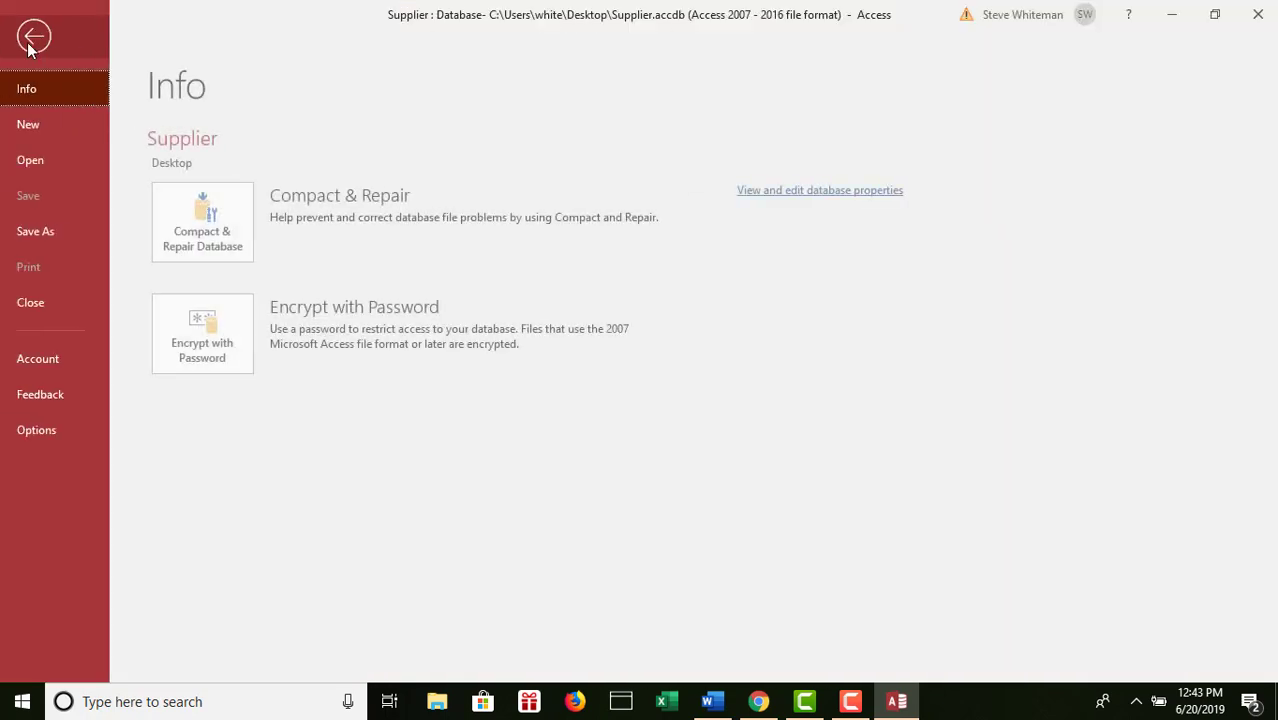
pyautogui.click(205, 234)
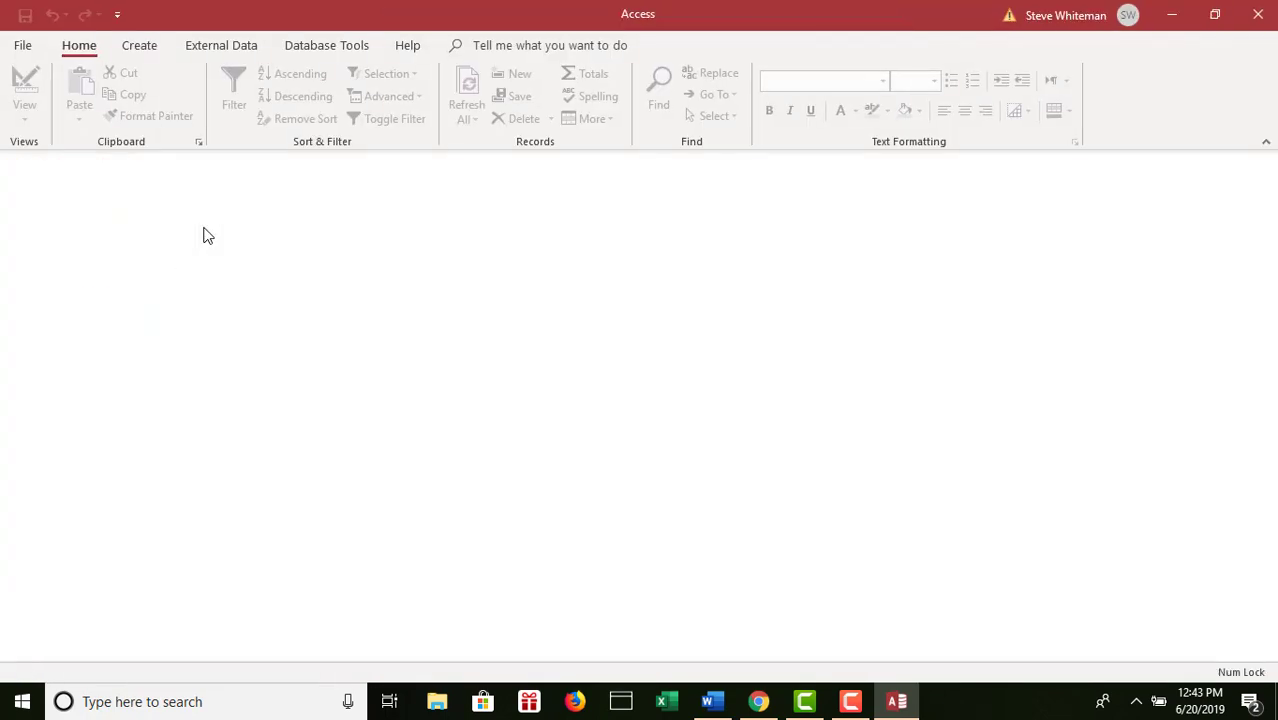
pyautogui.click(1260, 16)
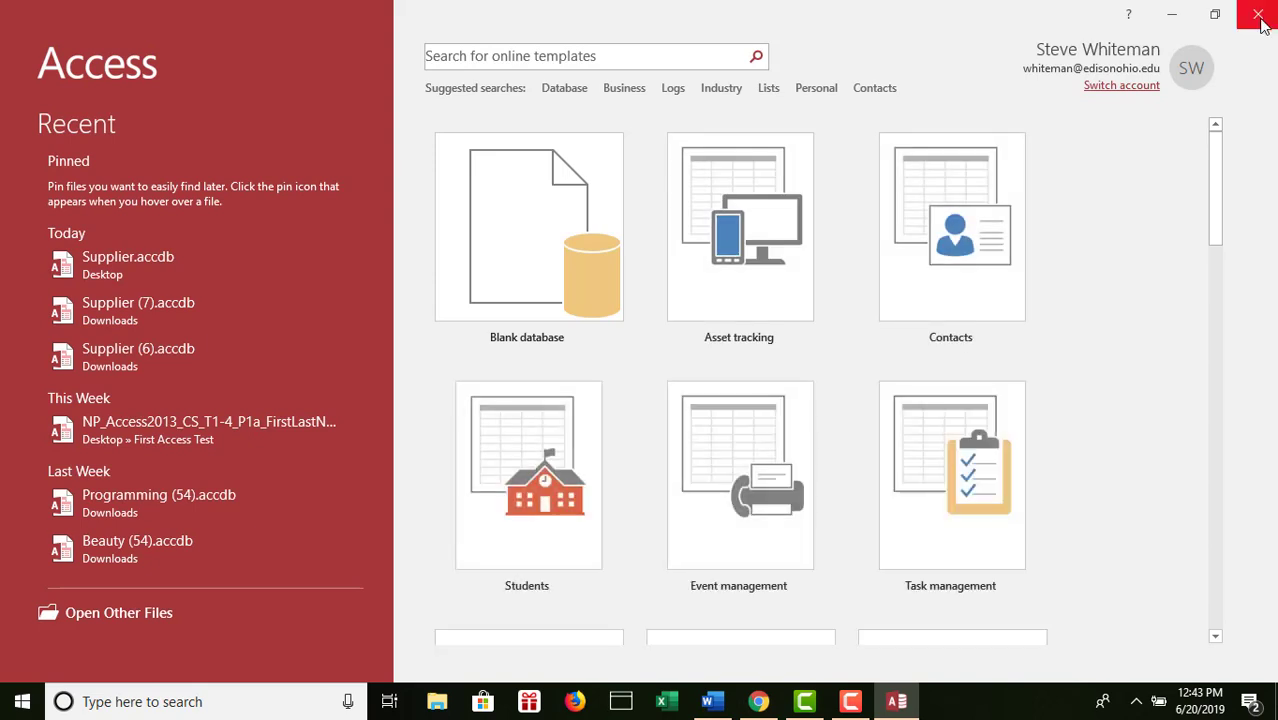
pyautogui.click(1260, 20)
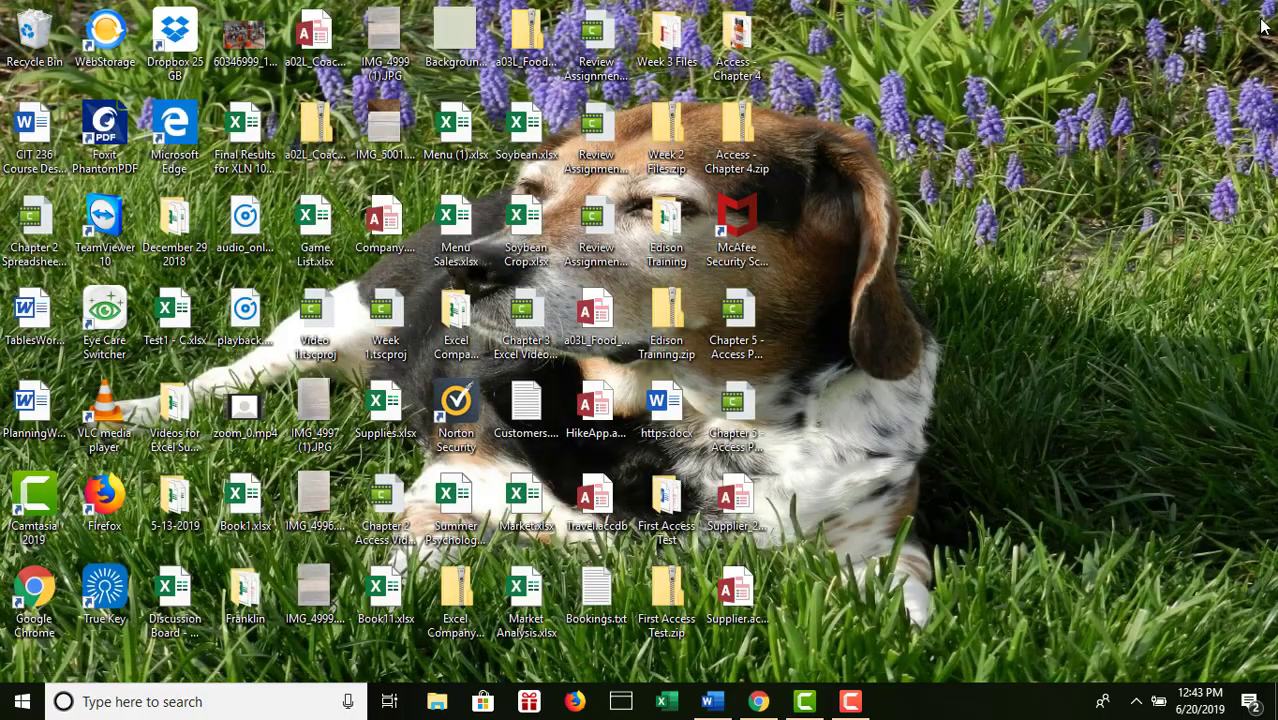